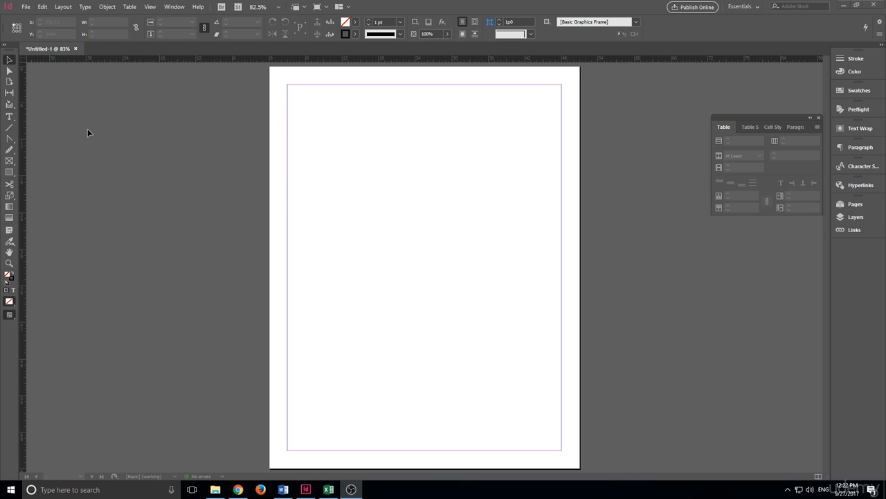
Delete pages 2 through 4 so the document keeps only page 1
click(10, 117)
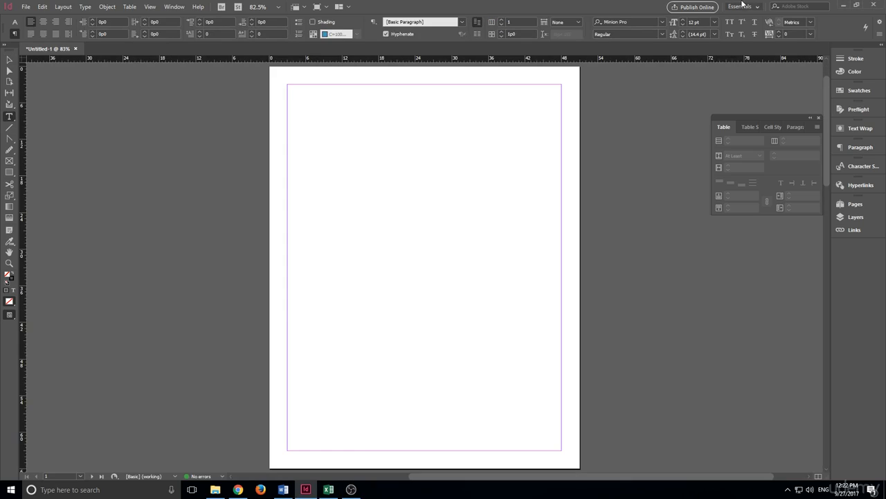
click(854, 207)
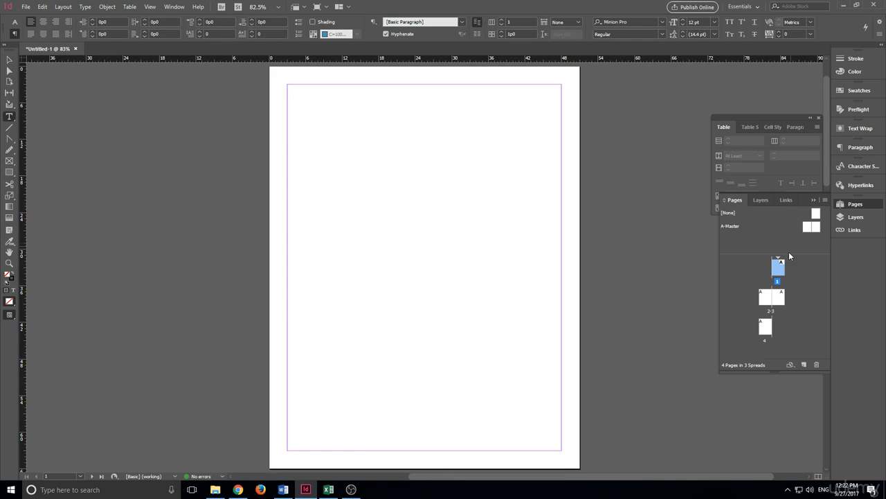
scroll(562, 213, down, 5)
click(782, 298)
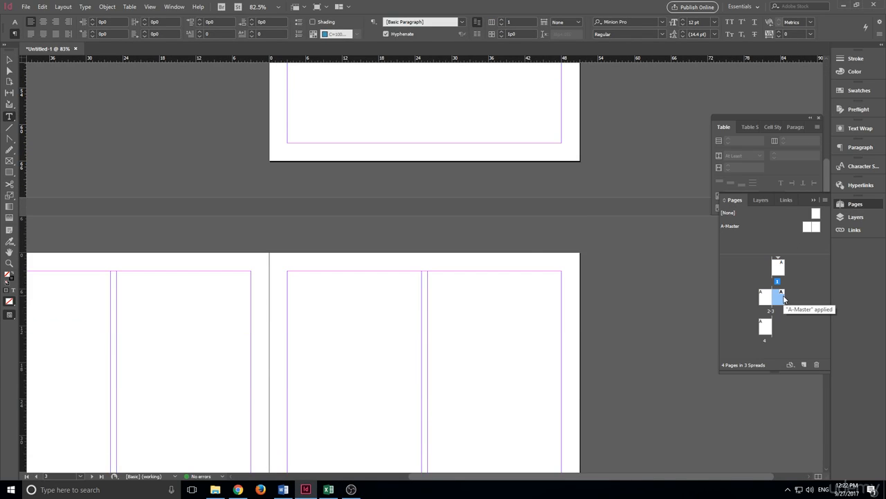
click(766, 297)
click(816, 364)
drag(824, 361, 816, 364)
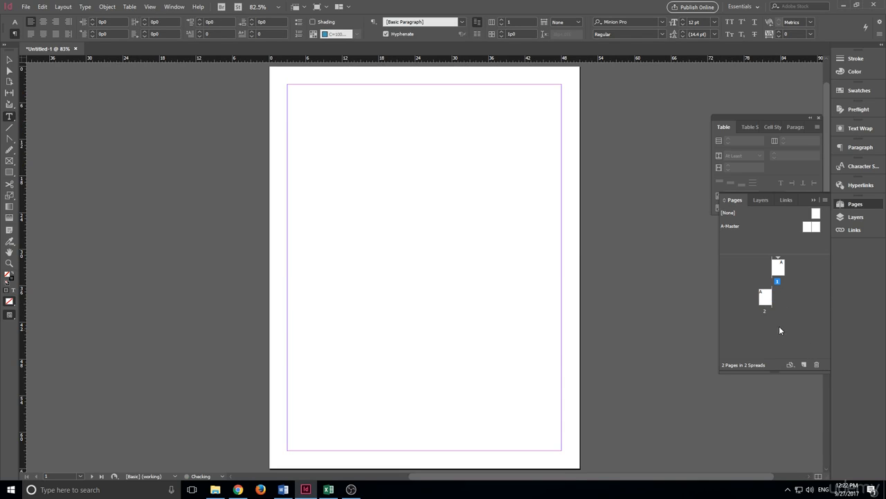
click(766, 298)
click(817, 364)
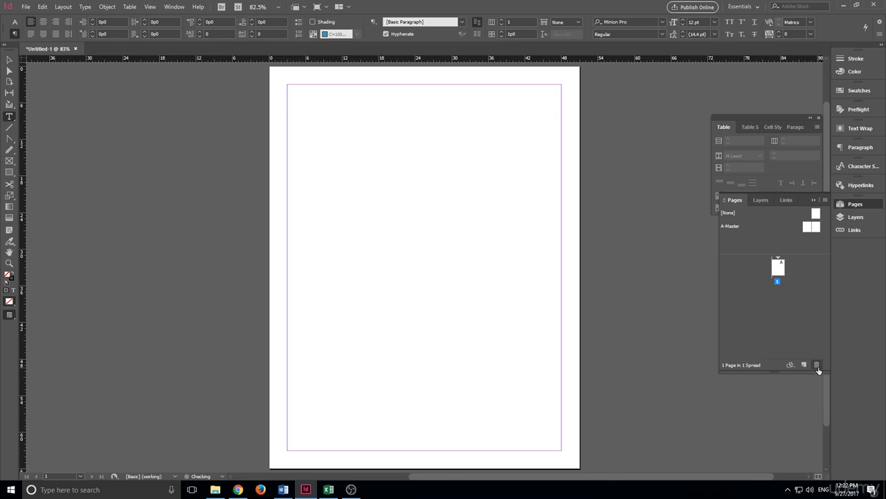
Create a wide text frame along the page's upper margin and enter the title "Analytic Report" in it
scroll(543, 219, up, 2)
scroll(543, 219, down, 2)
scroll(444, 129, up, 1)
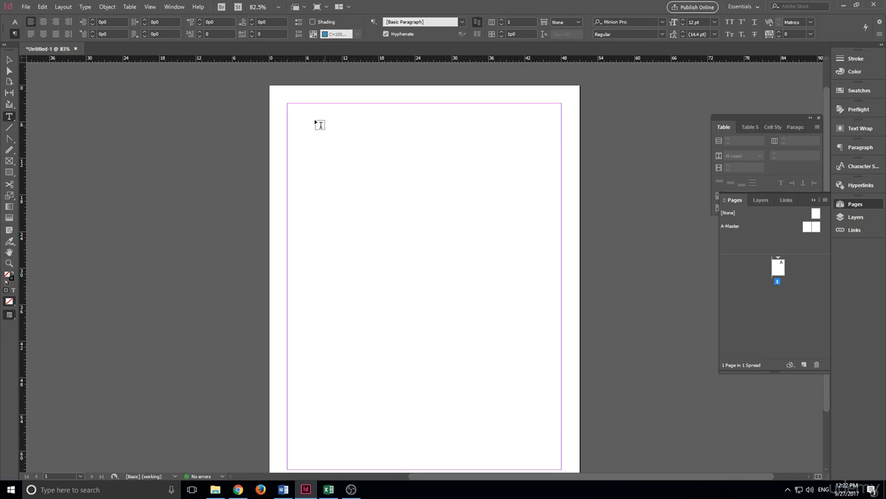
drag(325, 60, 538, 128)
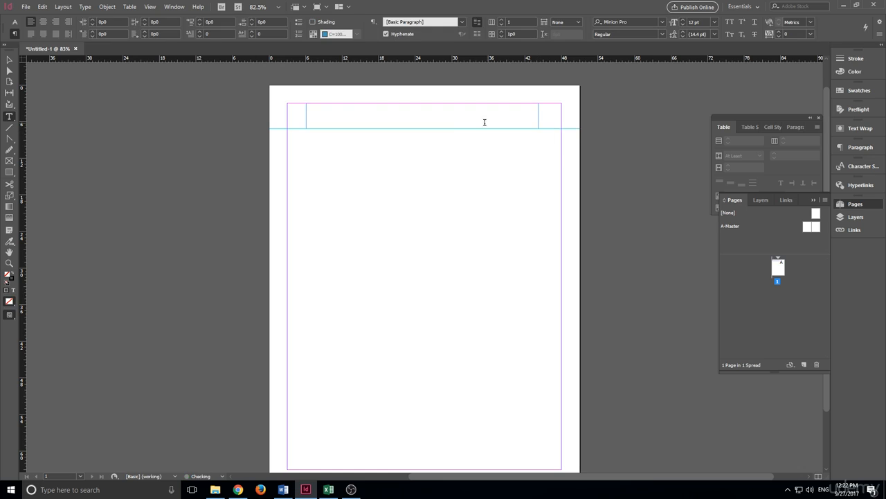
text(Analytic Report)
Increase the font size of the "Analytic Report" title to 48 pt
drag(351, 111, 287, 102)
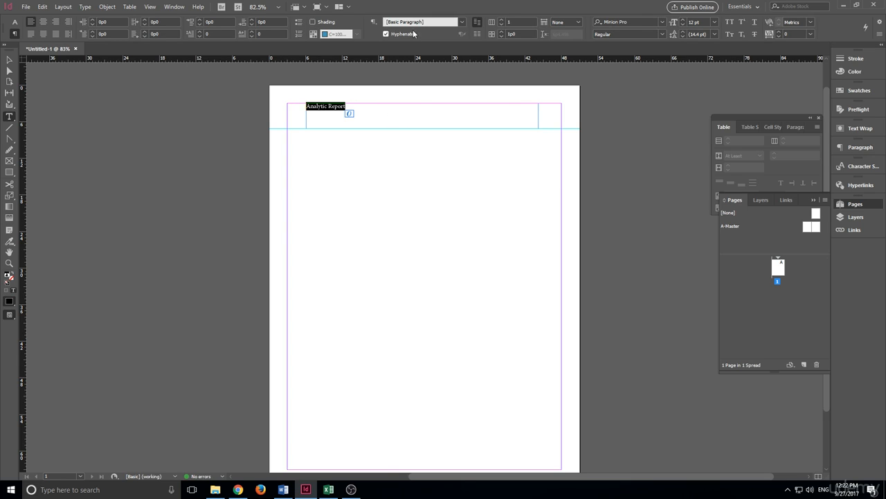
click(682, 20)
click(682, 20)
click(682, 20)
triple_click(682, 20)
triple_click(682, 20)
triple_click(682, 20)
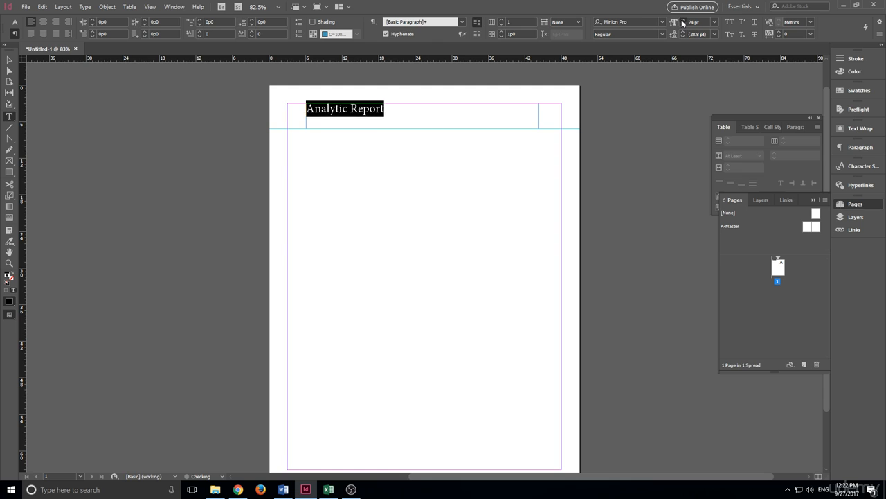
triple_click(682, 21)
click(682, 20)
click(682, 20)
click(682, 20)
click(682, 21)
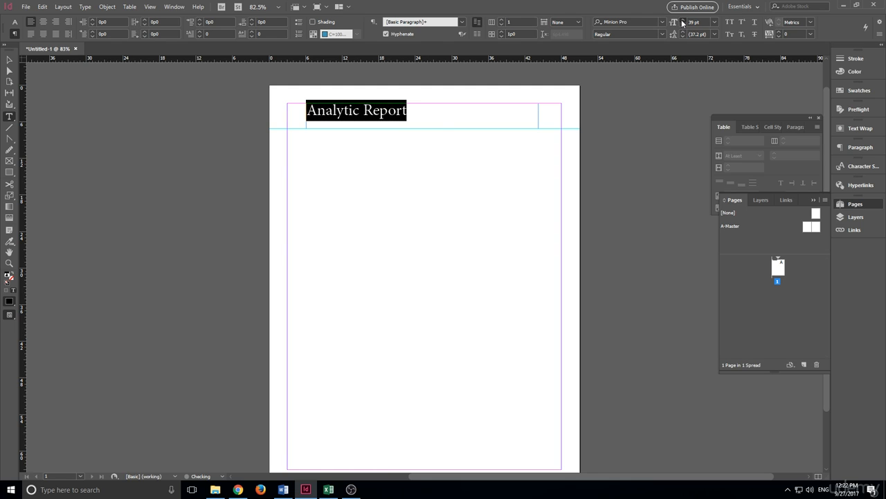
triple_click(682, 20)
triple_click(682, 20)
triple_click(682, 20)
click(682, 20)
click(682, 20)
click(682, 20)
click(682, 20)
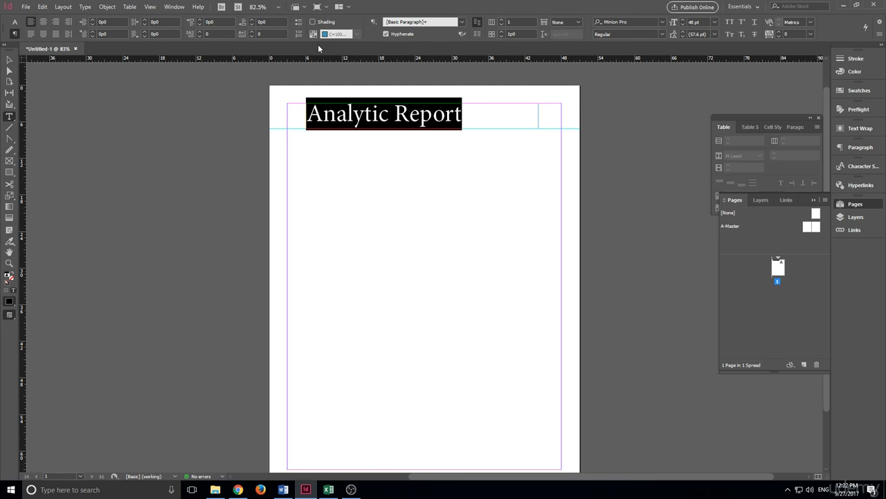
Center-align the title text in its frame and preview the page without guides and frame edges
click(44, 21)
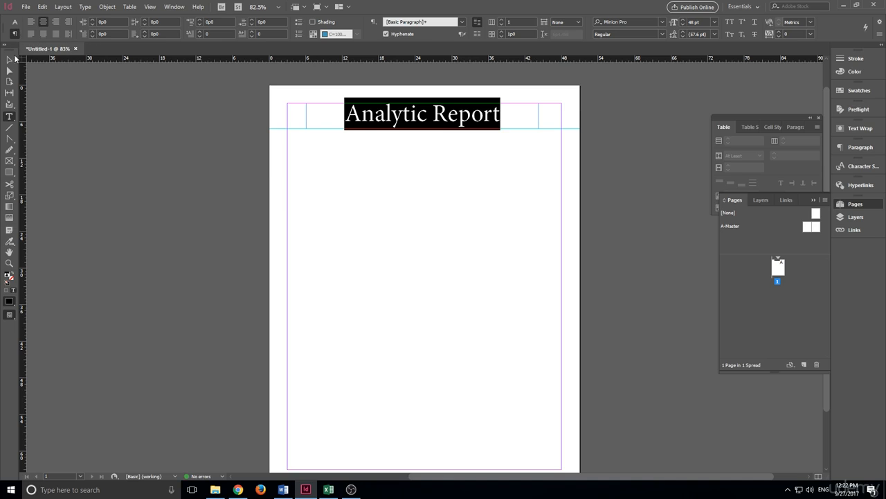
click(9, 59)
click(436, 185)
scroll(534, 205, down, 1)
scroll(545, 207, up, 3)
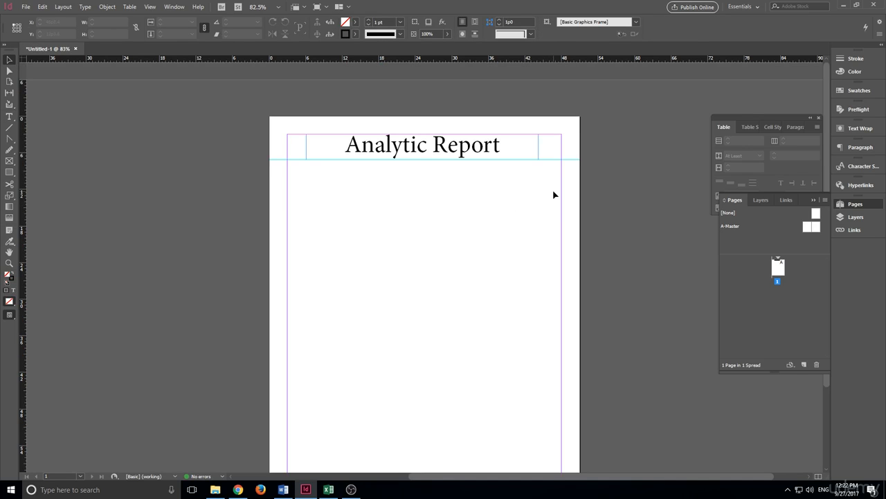
key(w)
scroll(503, 188, down, 1)
scroll(501, 187, up, 1)
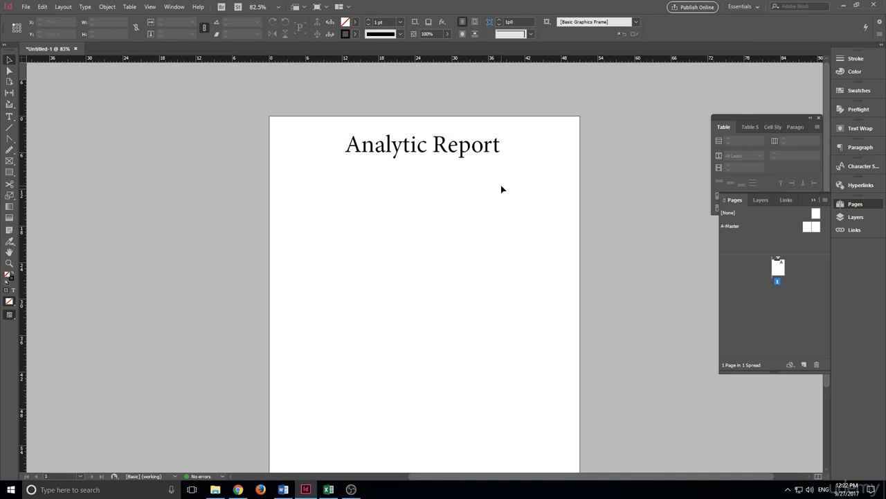
Return to the normal view and nudge the title frame so it is horizontally centered between the page margins
key(w)
drag(480, 151, 475, 149)
click(378, 188)
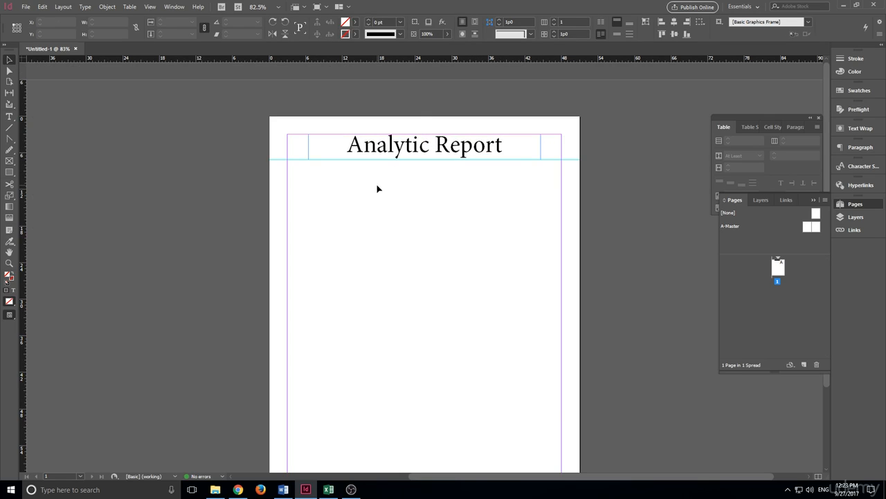
Draw a horizontal 1 pt line about 38p1 long under the title, along the bottom edge of its frame
click(9, 129)
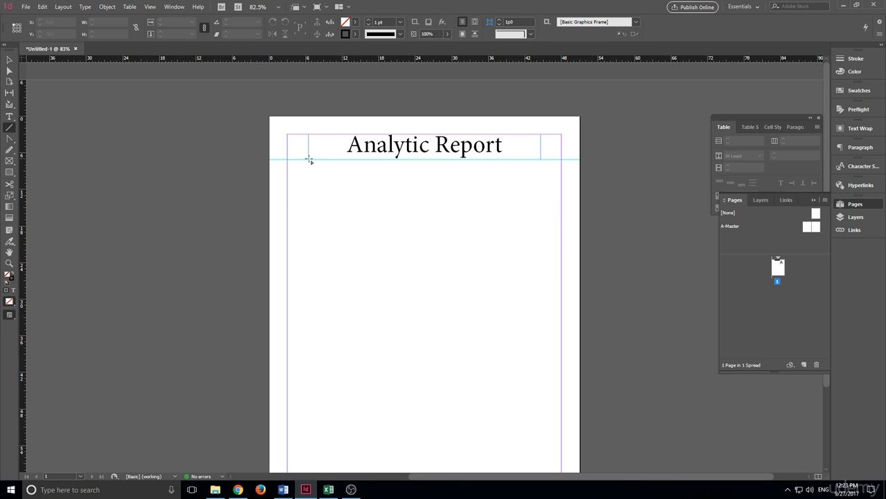
drag(309, 161, 542, 160)
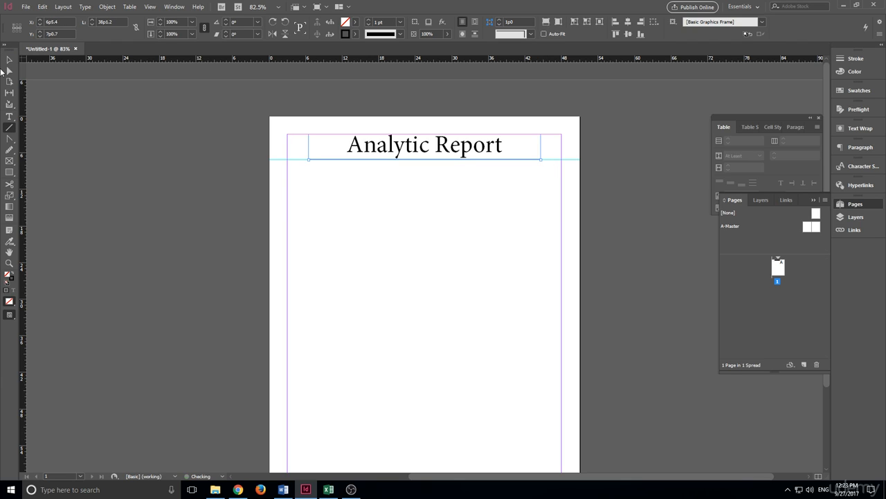
click(9, 60)
click(190, 207)
Preview the whole page with its title and underline without guides, and return to the normal view
key(w)
scroll(458, 253, down, 2)
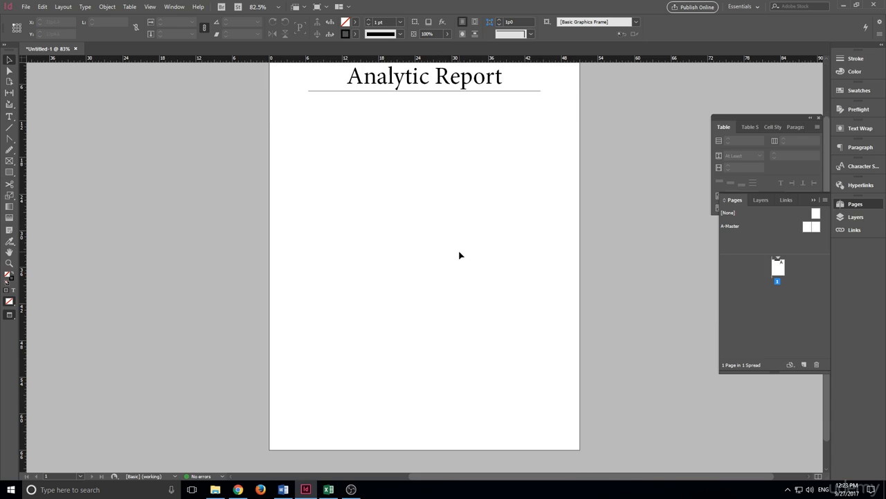
scroll(461, 256, up, 2)
scroll(309, 88, down, 3)
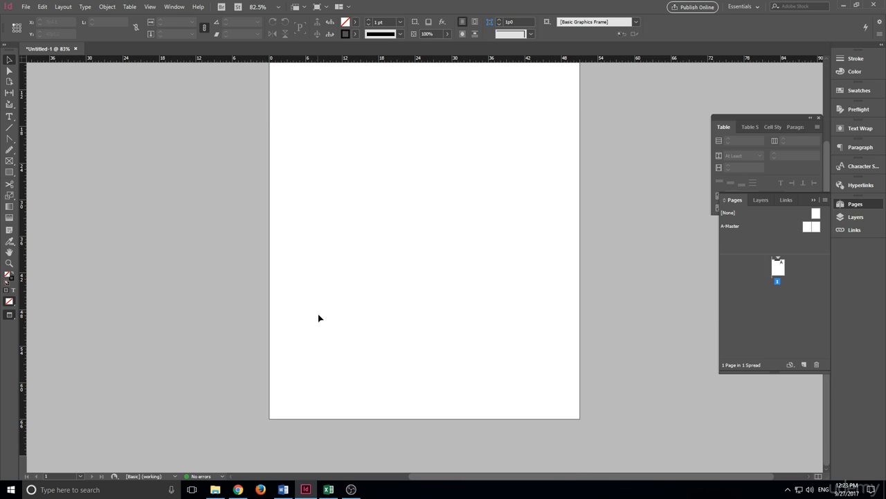
scroll(319, 317, up, 3)
key(w)
scroll(255, 353, down, 1)
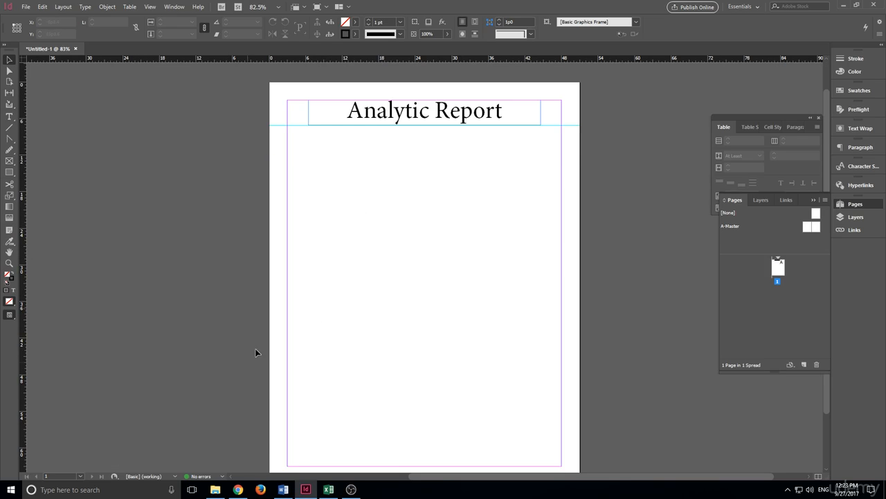
Switch to Chrome, shrink its window to float over the document, and review the table on the Excel Sample Data page
click(239, 490)
click(239, 489)
click(239, 490)
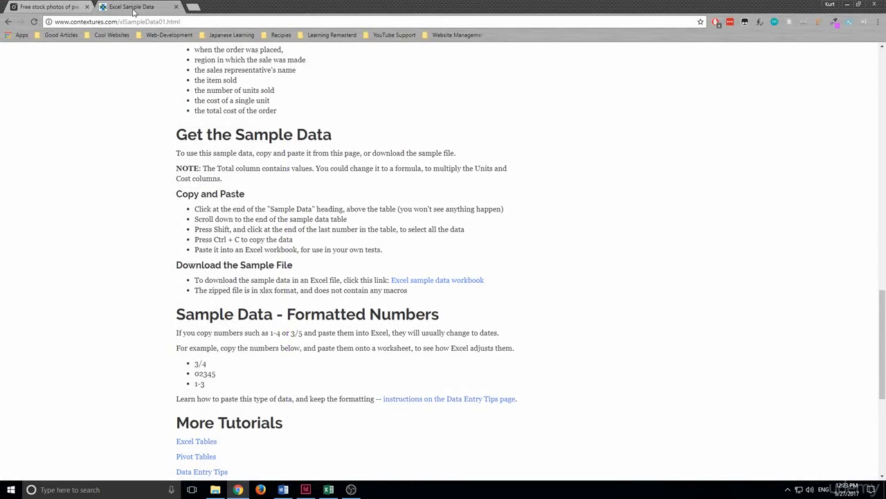
drag(134, 11, 322, 91)
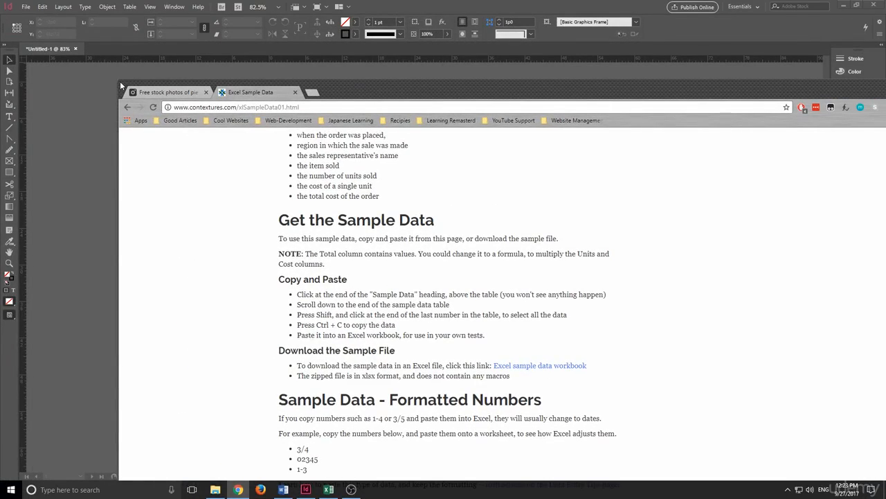
drag(114, 79, 475, 229)
drag(757, 233, 534, 85)
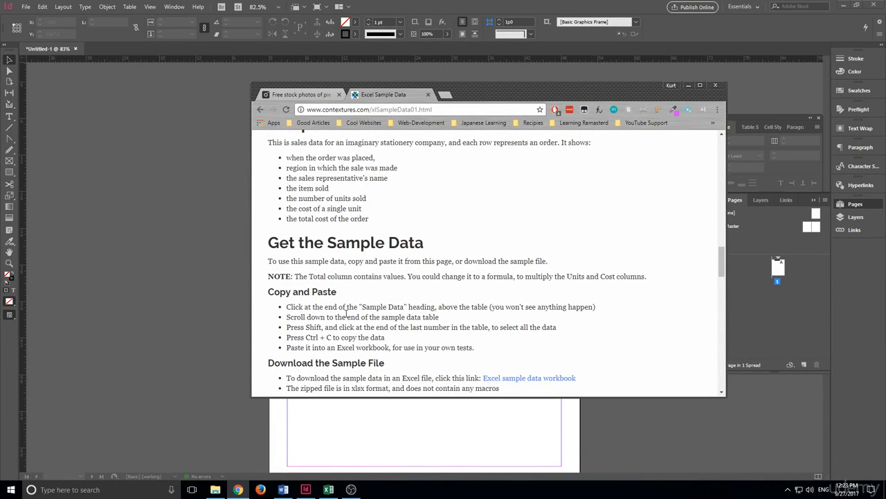
scroll(431, 277, up, 15)
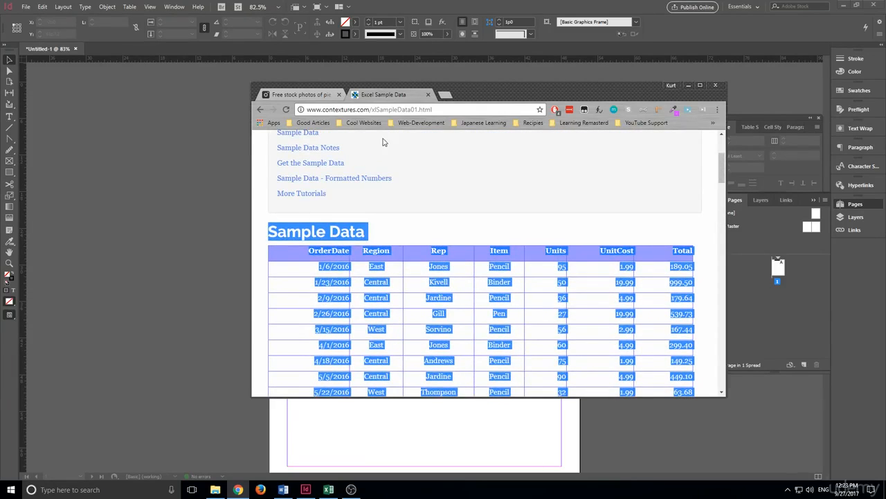
scroll(408, 156, up, 4)
scroll(439, 146, down, 1)
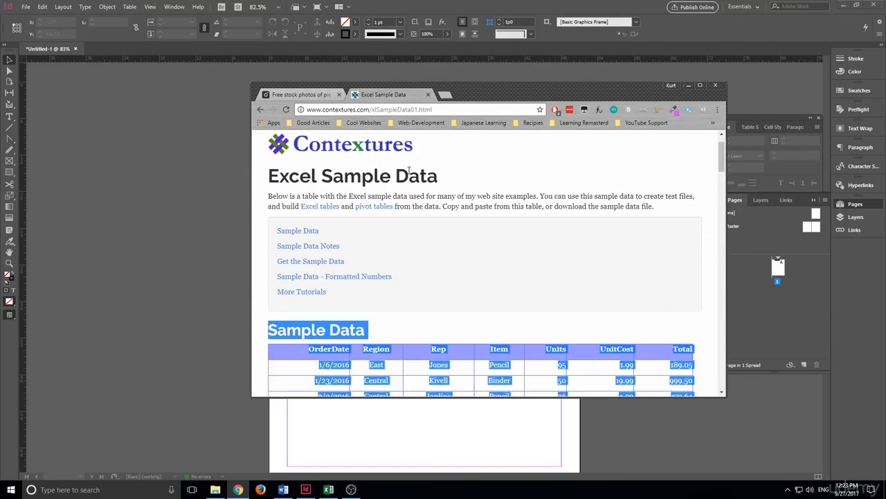
scroll(439, 146, up, 1)
Search Google for "Business Report" and show the image results
click(299, 109)
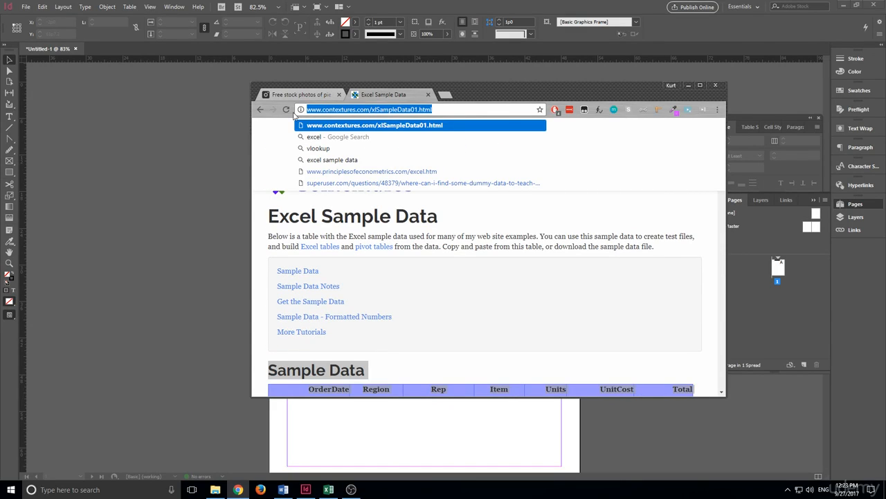
text(Busi)
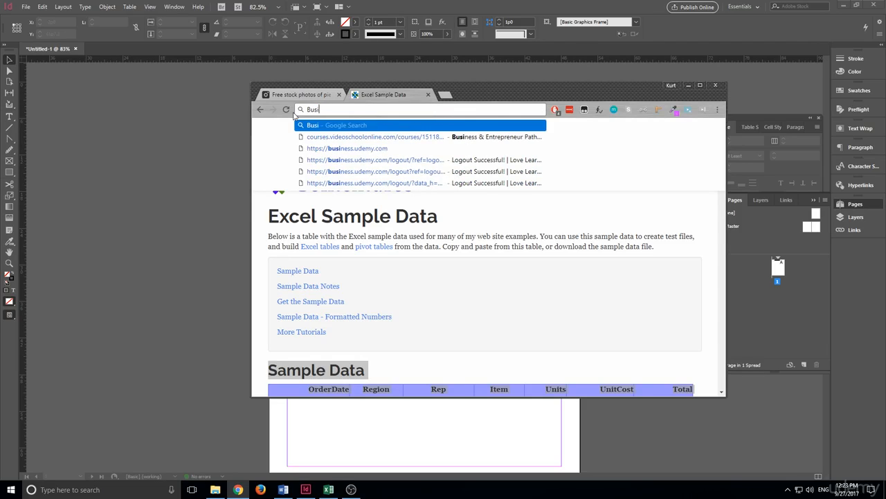
text(ness Report)
key(Return)
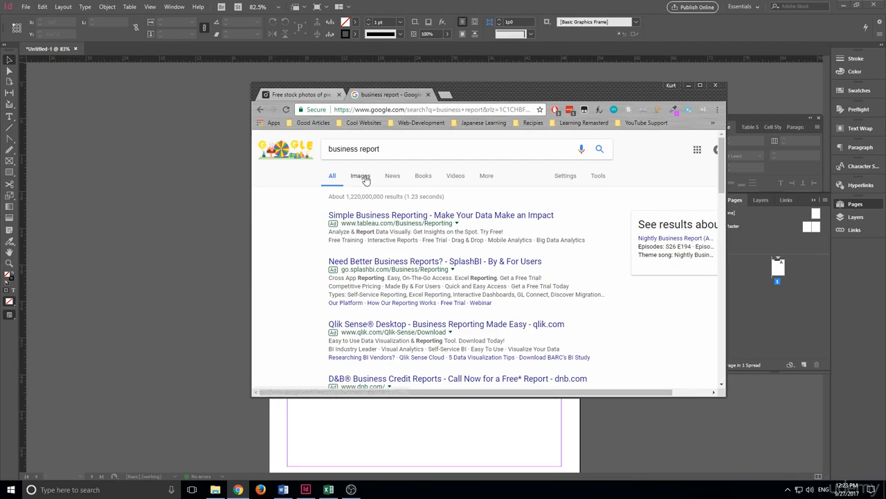
click(360, 177)
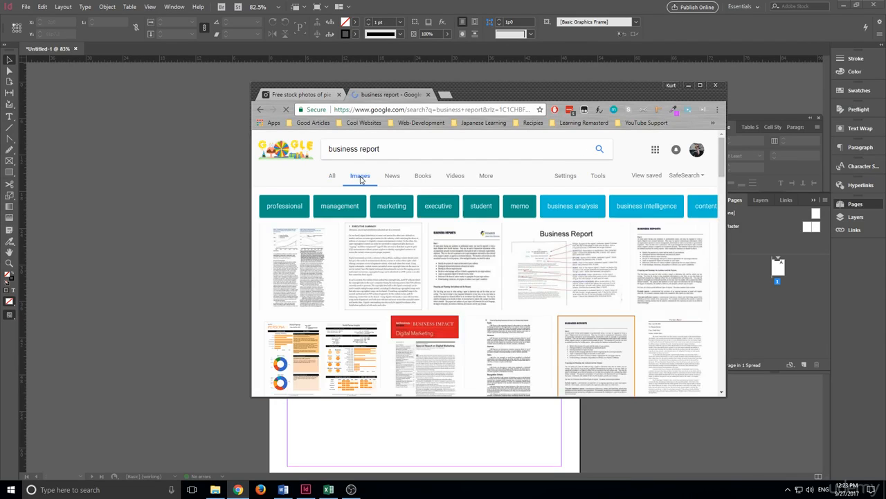
Browse the business report images for layout ideas and open the full image of the orange "Automated Business Reports" example
scroll(428, 286, down, 2)
scroll(428, 285, down, 3)
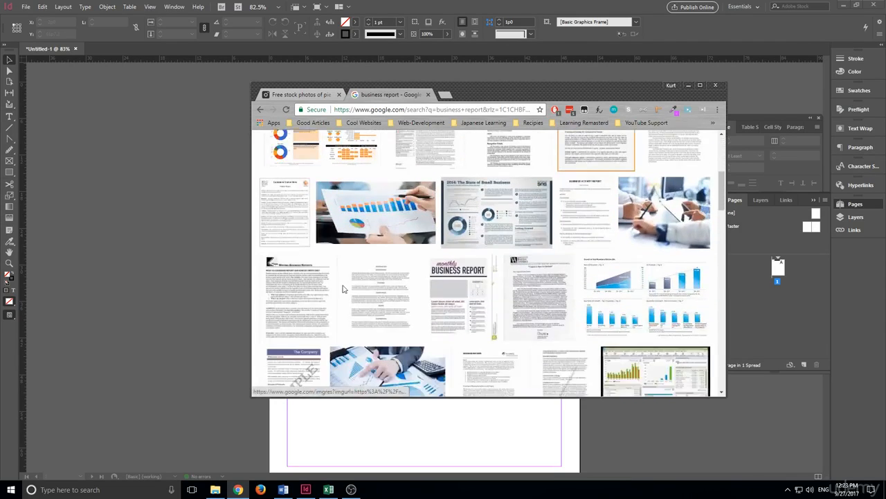
click(506, 171)
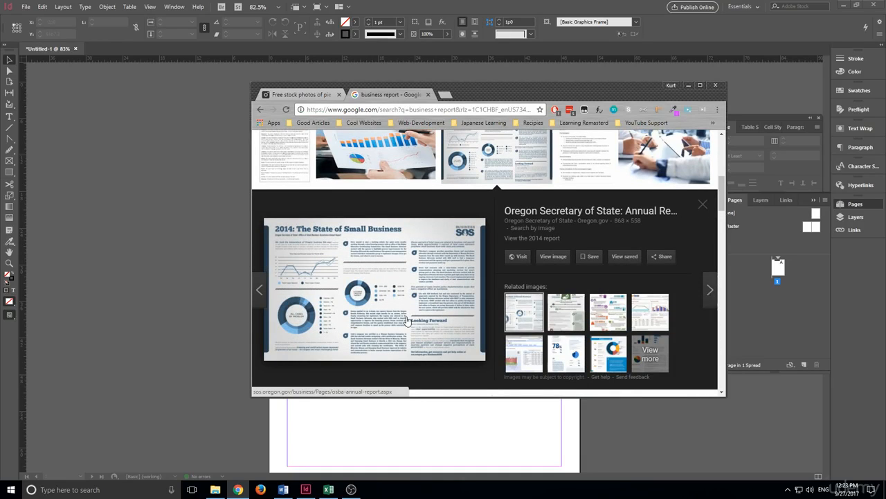
scroll(429, 317, up, 2)
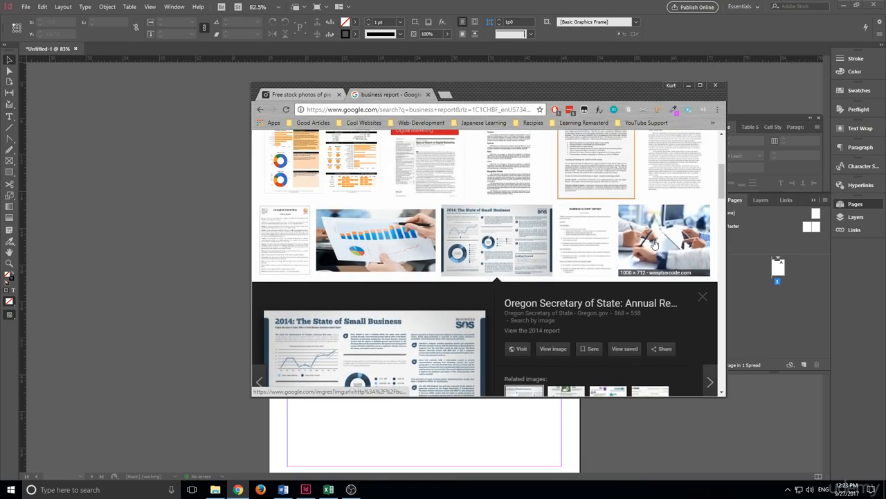
key(Right)
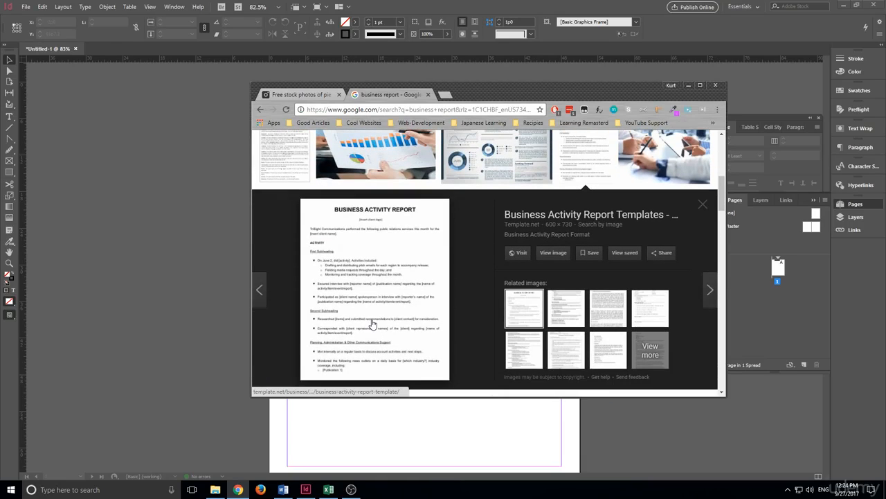
scroll(372, 324, up, 3)
click(283, 202)
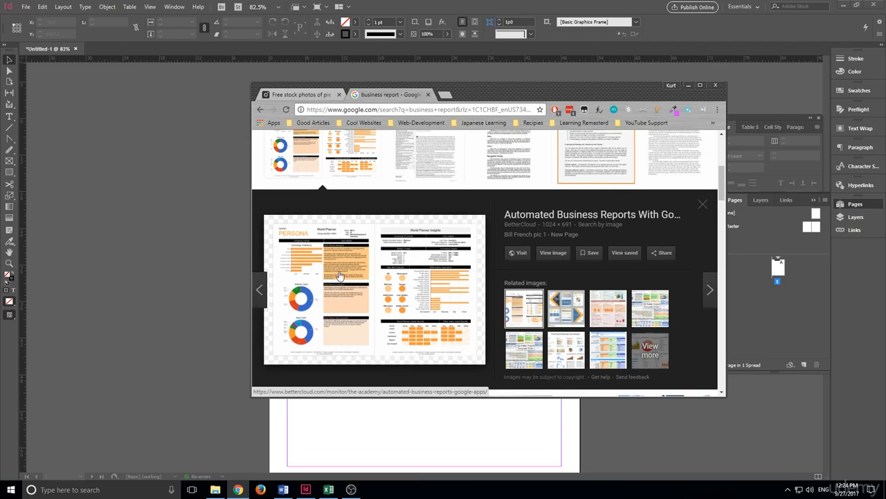
click(543, 251)
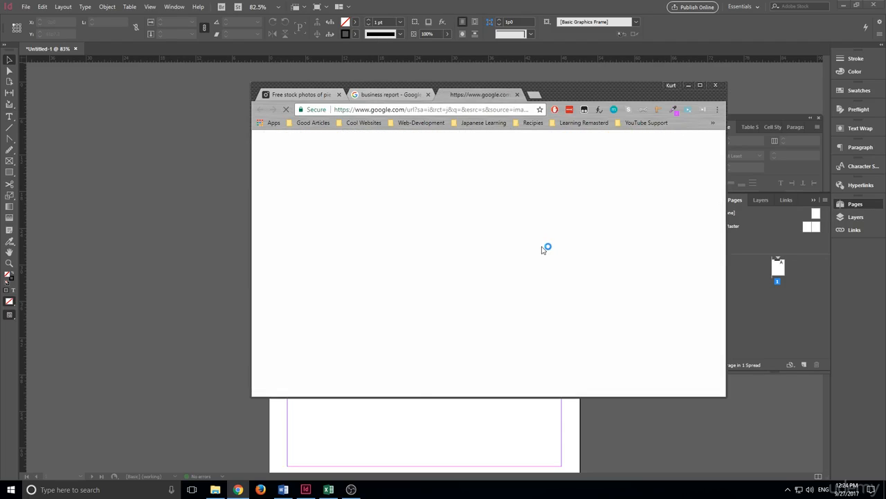
Examine the charts, headings and text blocks of the full-size report example, and move the browser window aside to uncover the page
click(366, 175)
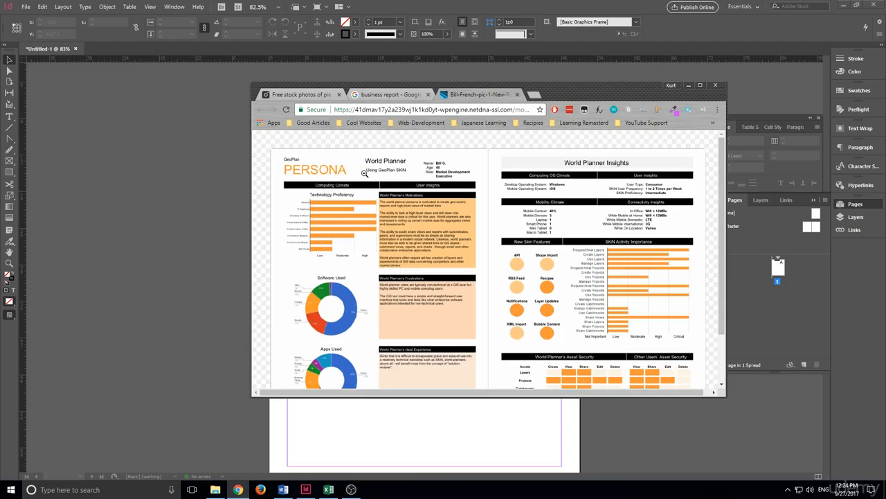
scroll(362, 224, down, 1)
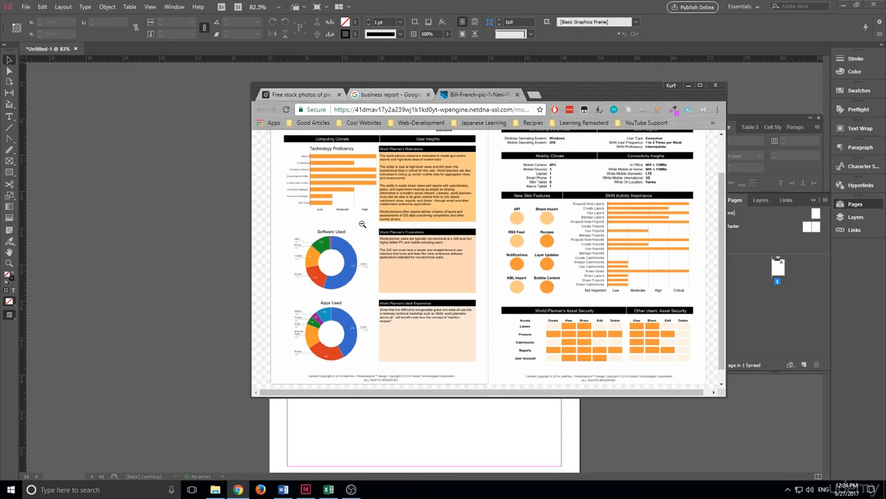
scroll(362, 224, up, 1)
scroll(366, 207, down, 1)
scroll(366, 207, up, 1)
scroll(367, 207, down, 1)
scroll(367, 207, up, 1)
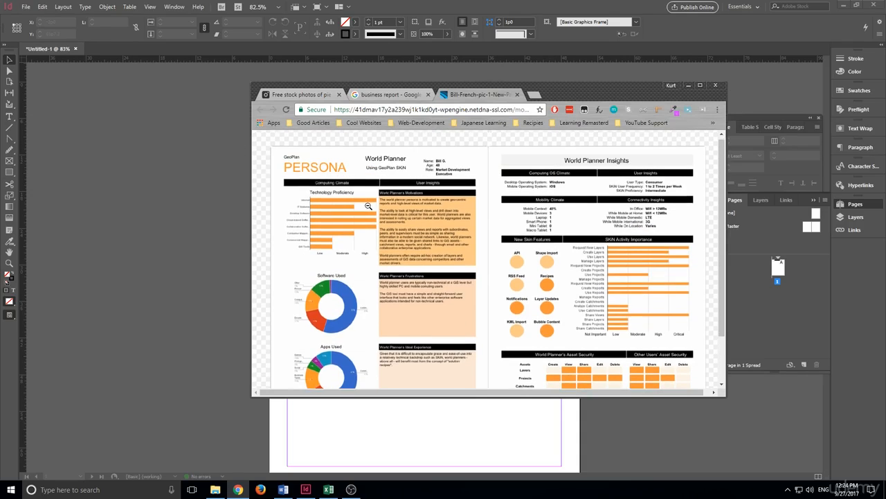
drag(565, 101, 885, 131)
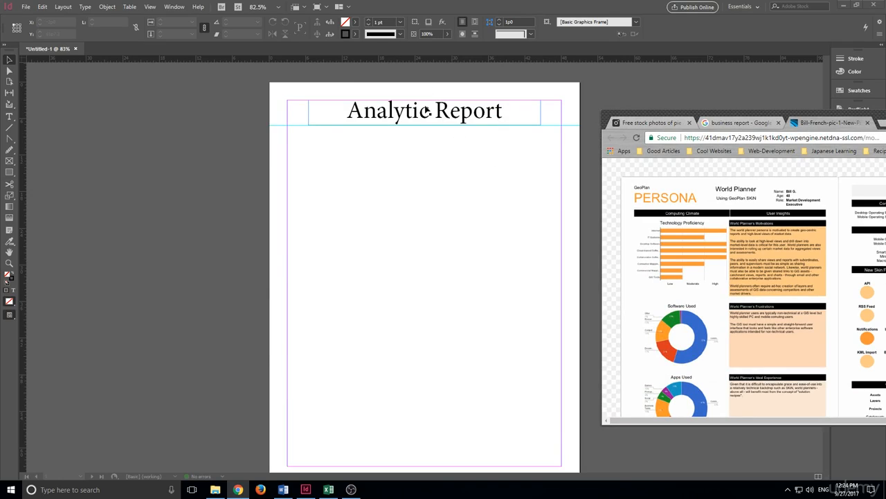
Align the "Analytic Report" title text with the page's left margin, and reduce its frame to about 32p1 wide with a lower height
click(469, 118)
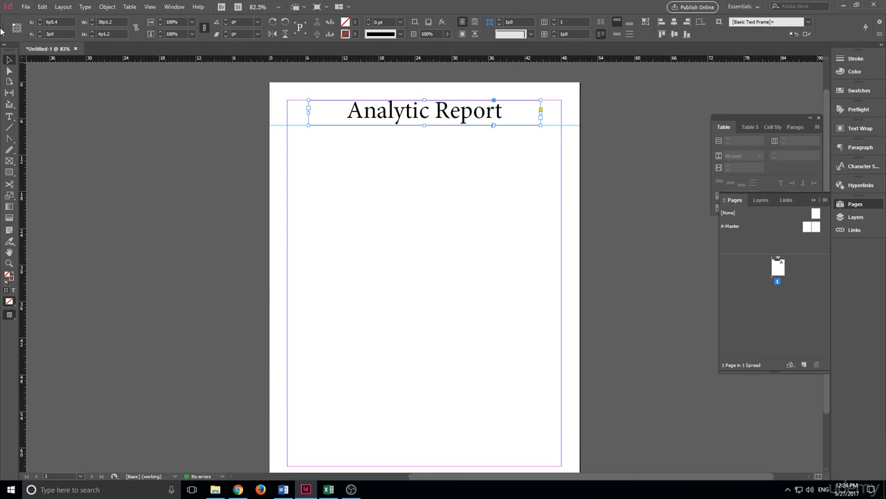
drag(447, 101, 396, 105)
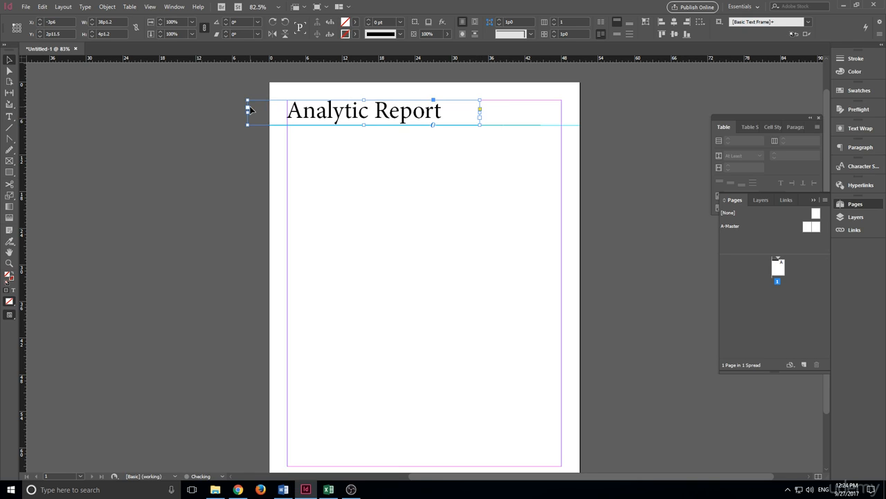
drag(247, 99, 284, 99)
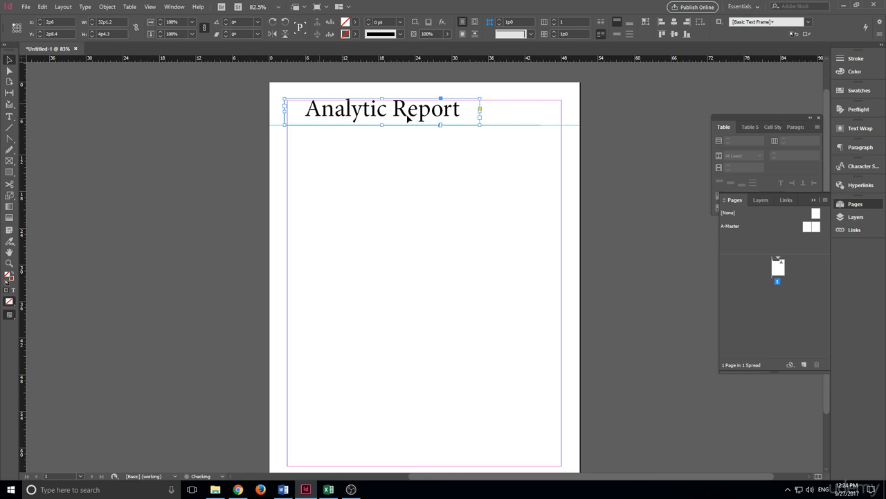
drag(454, 111, 414, 113)
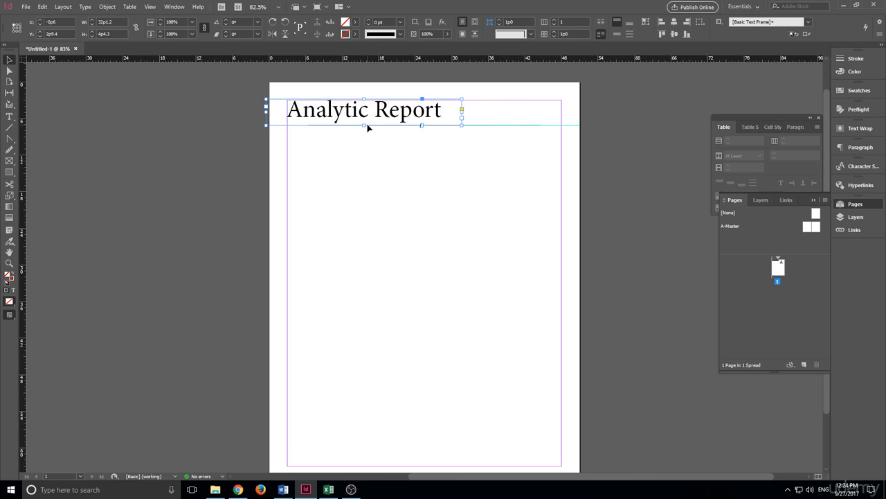
drag(363, 125, 369, 117)
Recolour the whole "Analytic Report" title text light blue, RGB 59, 160, 241 (#3ba0f1)
double_click(347, 119)
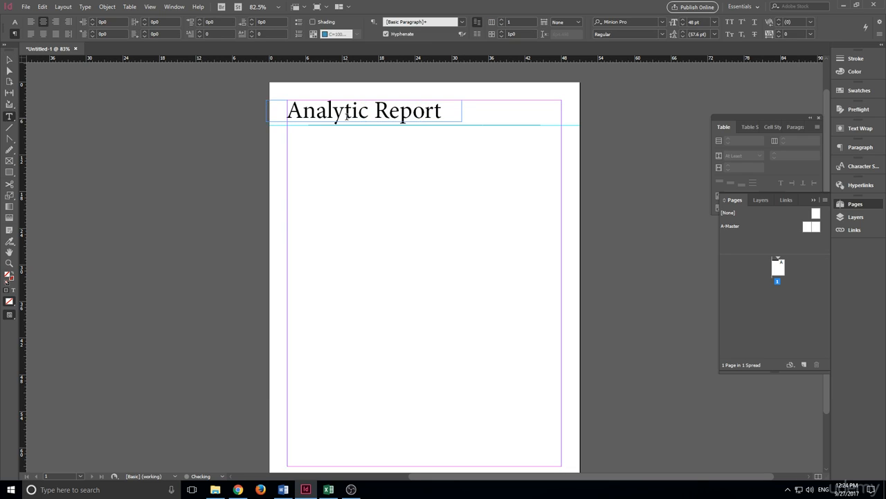
triple_click(409, 114)
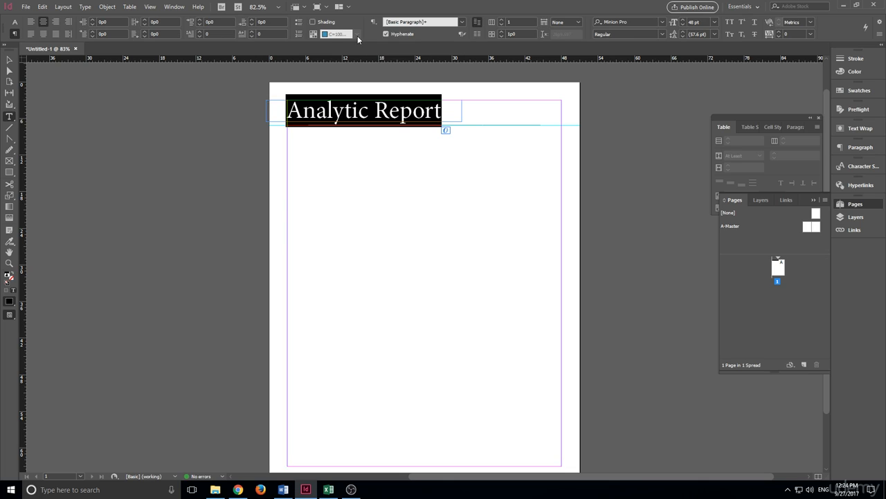
click(9, 302)
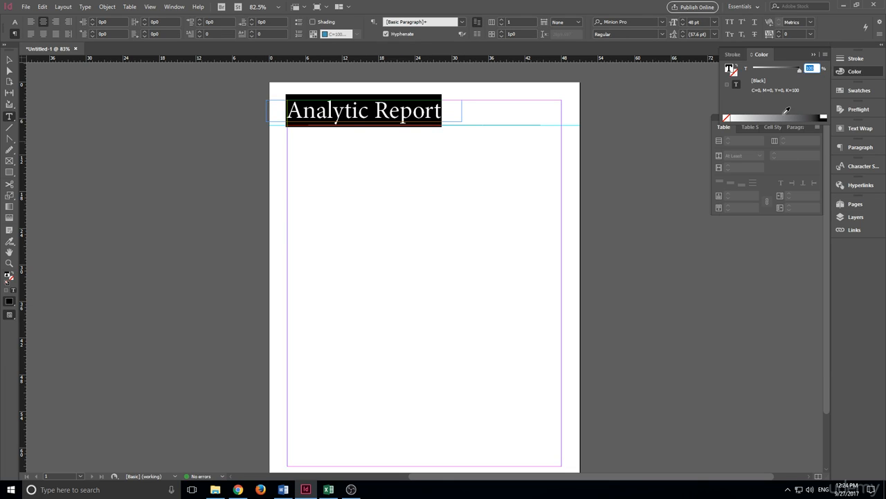
double_click(731, 69)
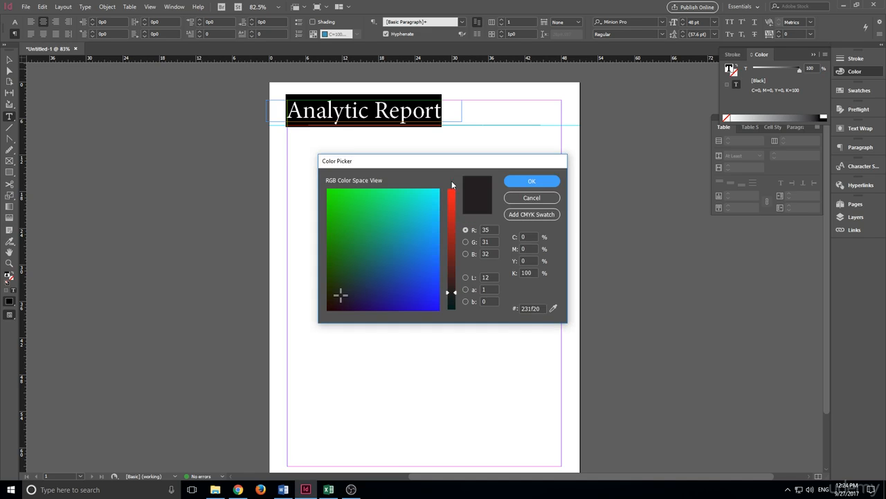
click(448, 238)
drag(448, 238, 451, 196)
click(380, 290)
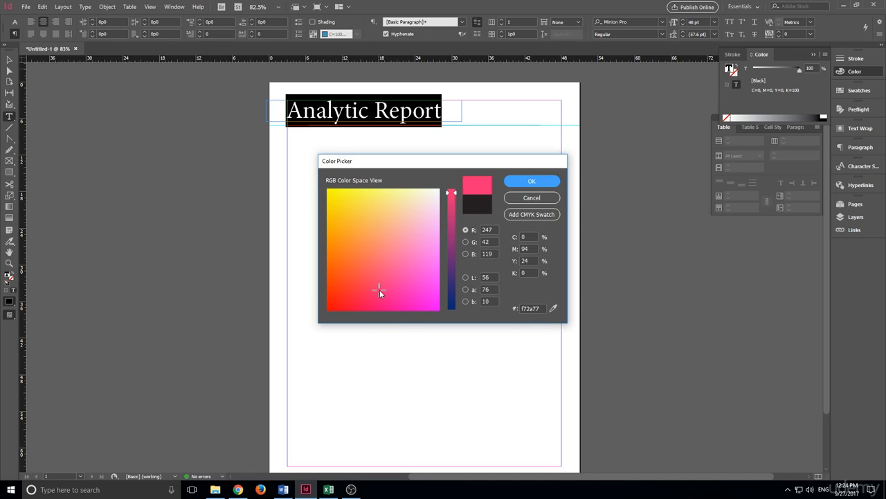
drag(446, 281, 450, 297)
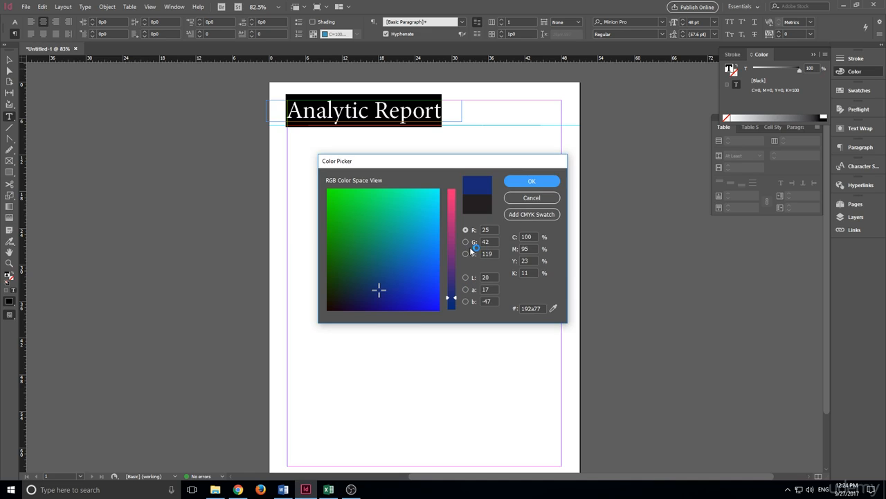
click(466, 253)
mouse_move(411, 221)
mouse_down()
mouse_move(352, 237)
mouse_move(330, 311)
mouse_move(341, 309)
mouse_up()
drag(452, 253, 446, 198)
click(329, 309)
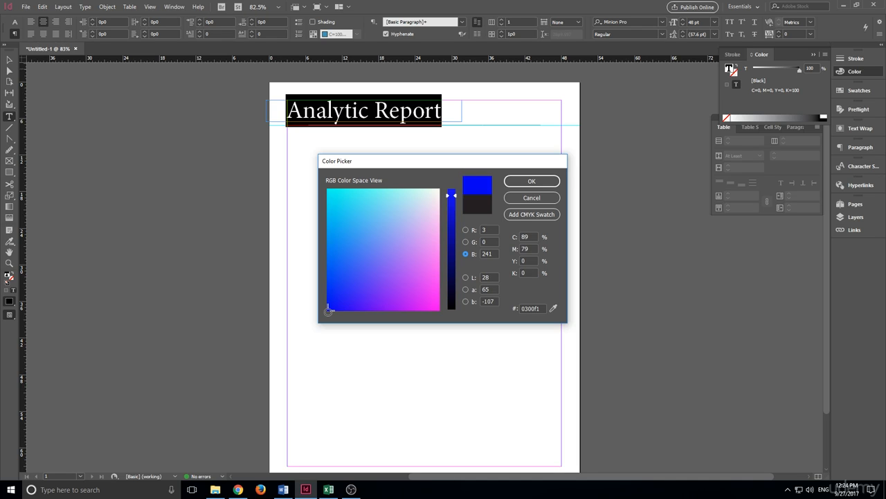
mouse_move(329, 311)
mouse_down()
mouse_move(365, 235)
mouse_move(398, 233)
mouse_move(352, 234)
mouse_up()
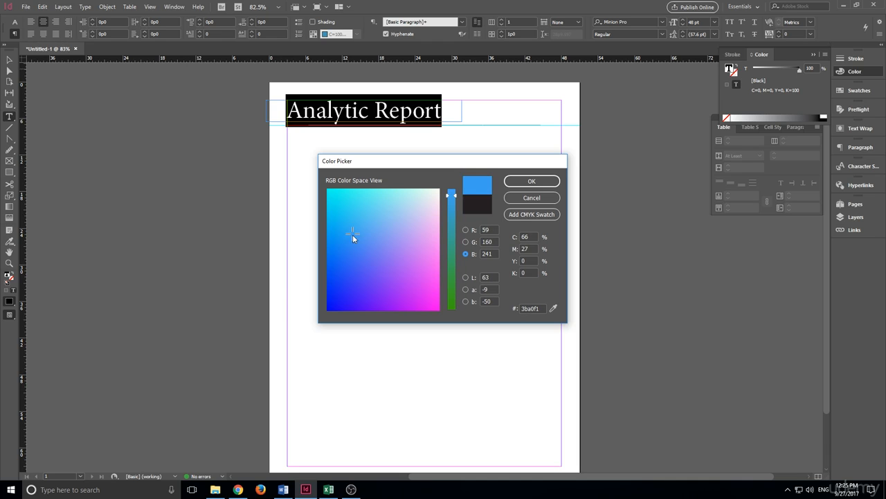
click(531, 182)
click(470, 136)
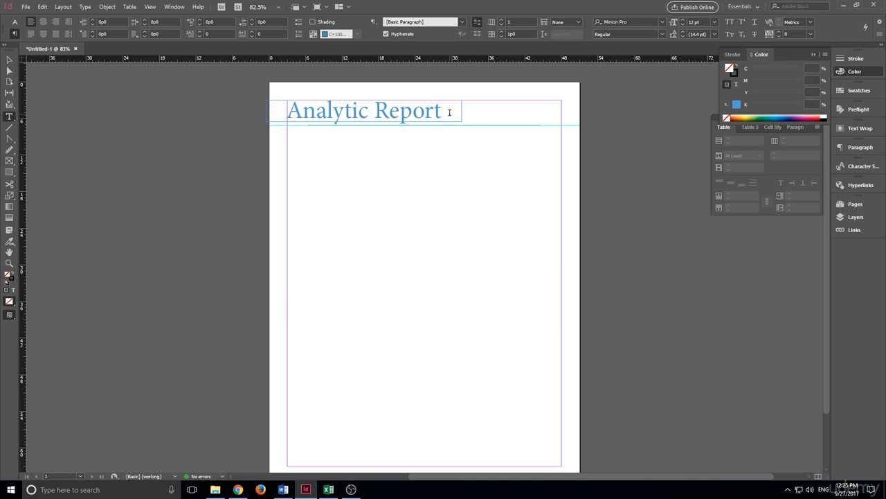
Save the title's light blue text colour as a new swatch, C=66 M=27 Y=0 K=0
click(864, 90)
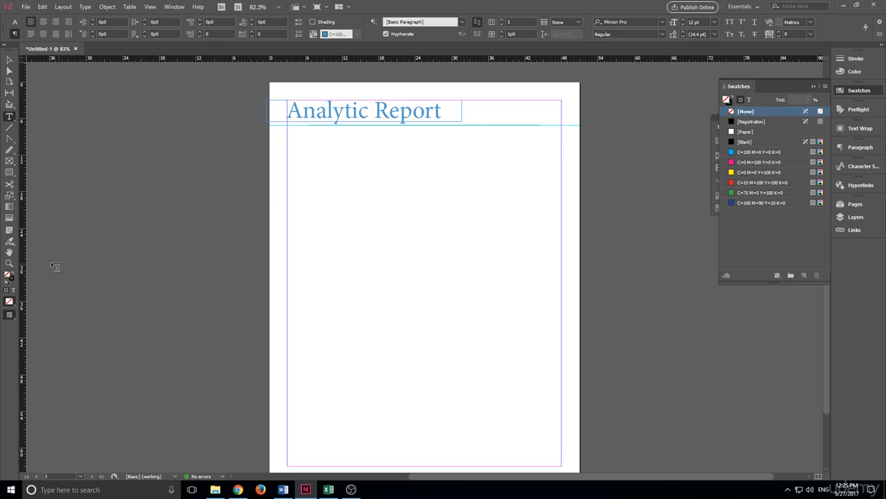
click(347, 118)
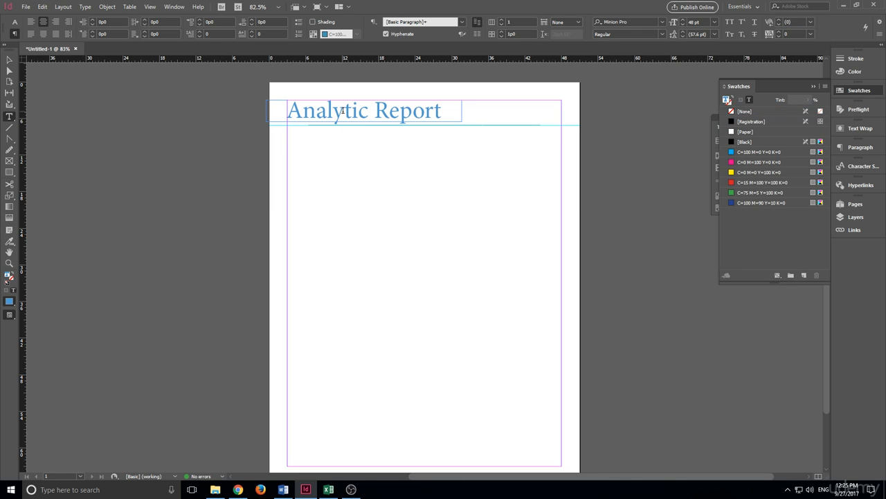
click(804, 275)
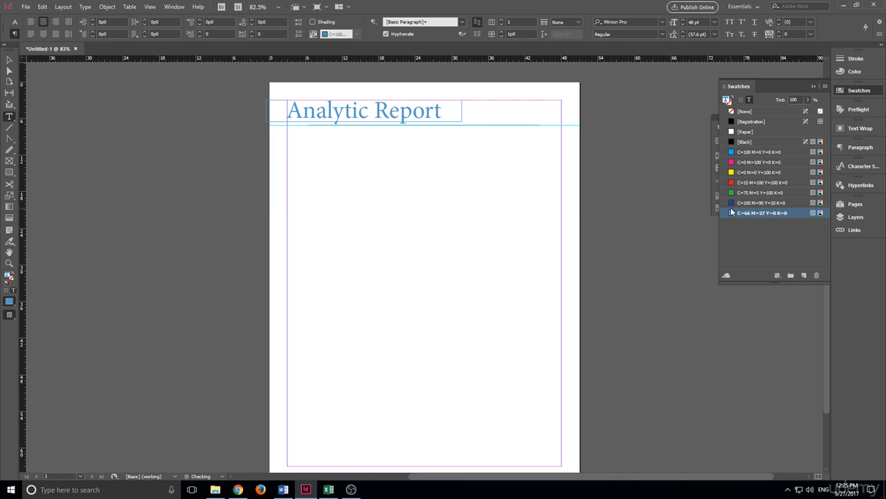
click(442, 181)
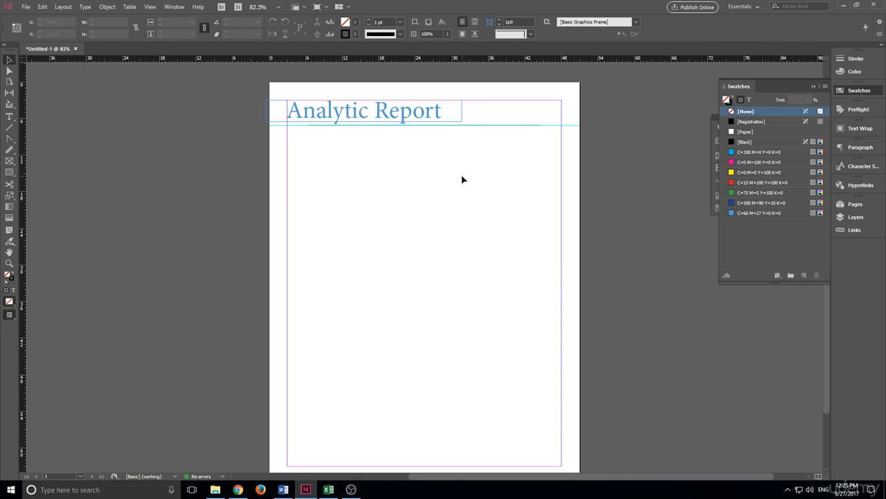
In preview mode, align the underline's start with the title text and shorten it to end slightly past the word "Report"
key(w)
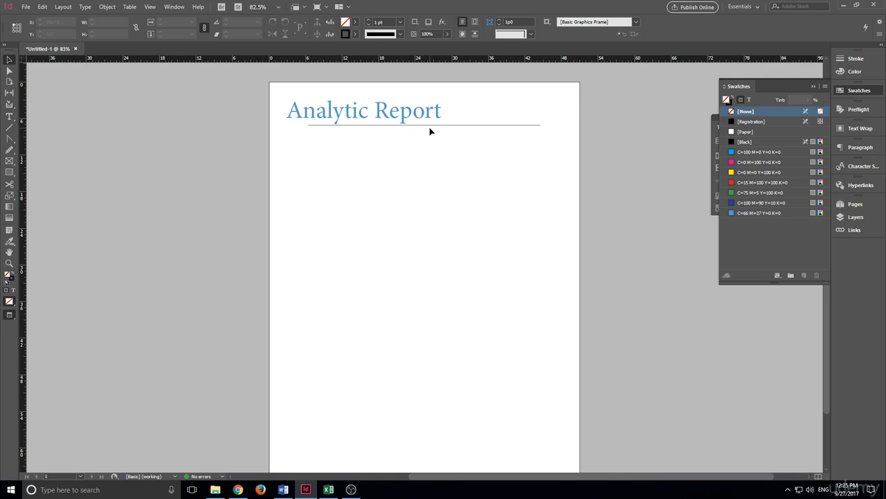
drag(430, 129, 409, 135)
click(417, 159)
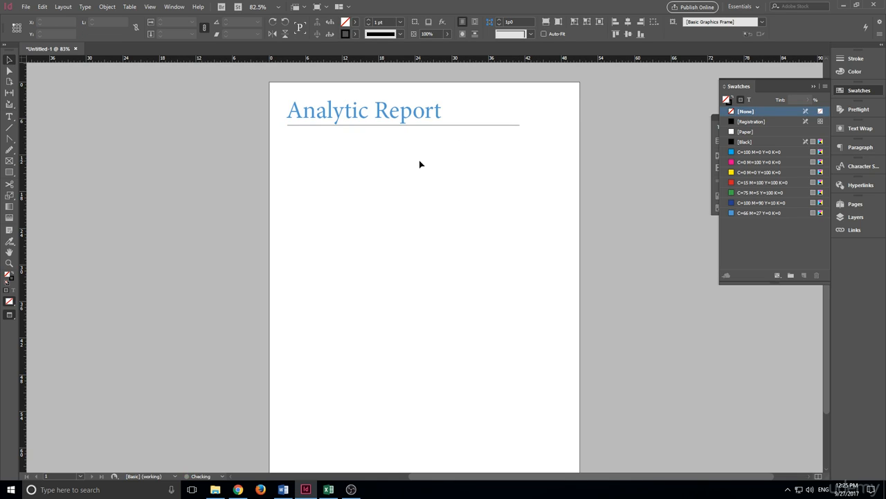
scroll(433, 184, up, 2)
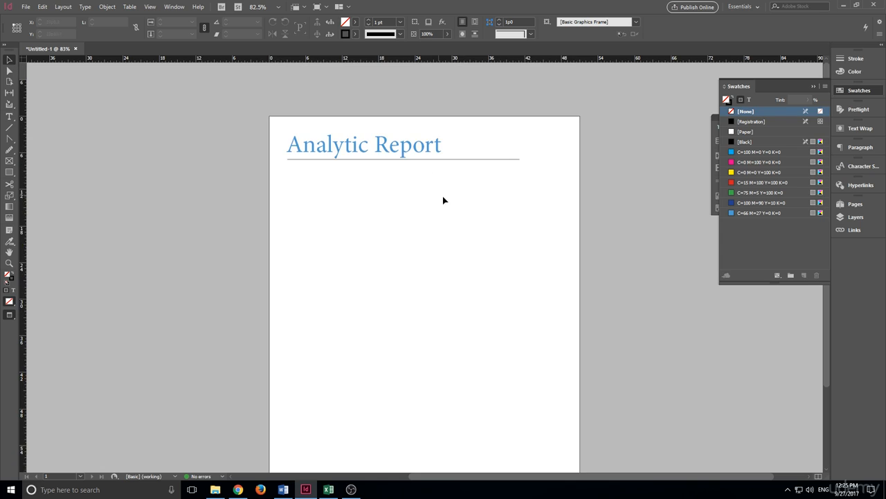
click(518, 160)
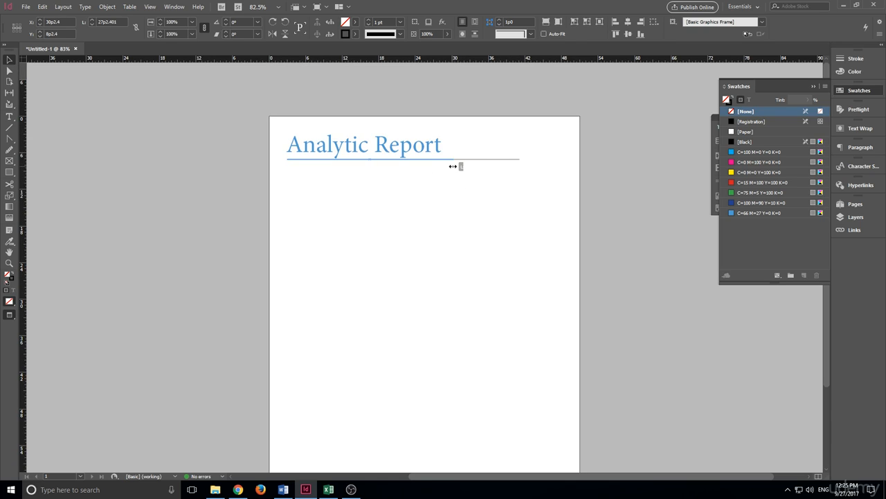
drag(521, 159, 479, 158)
click(480, 249)
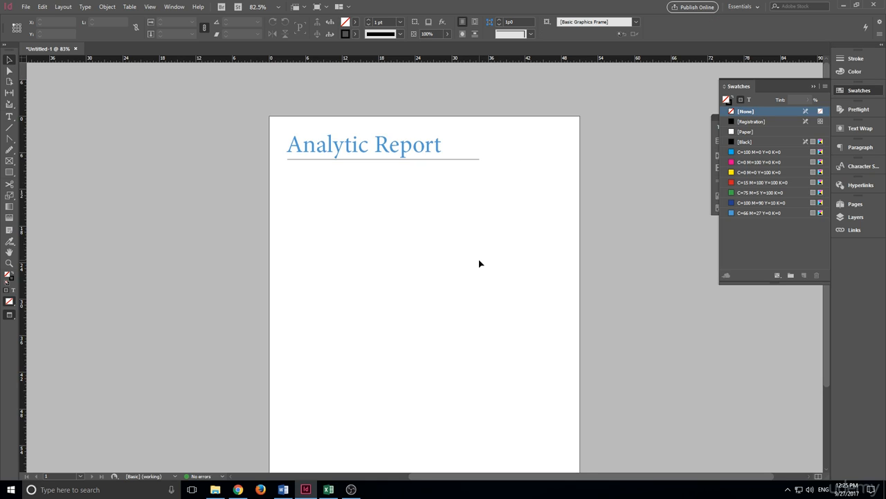
scroll(478, 262, down, 2)
scroll(480, 265, up, 2)
Bring the browser window back over the page, review the report example's chart and text layout, and move it aside again
drag(885, 110, 835, 127)
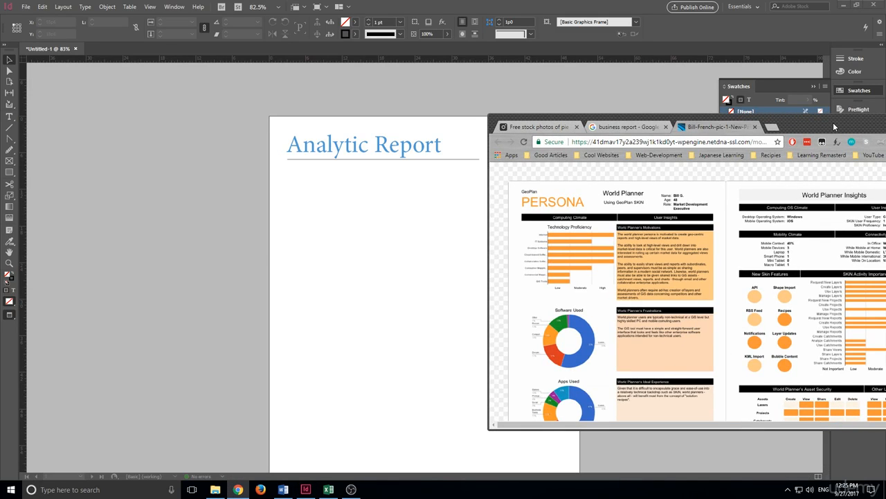
drag(834, 127, 885, 119)
click(702, 82)
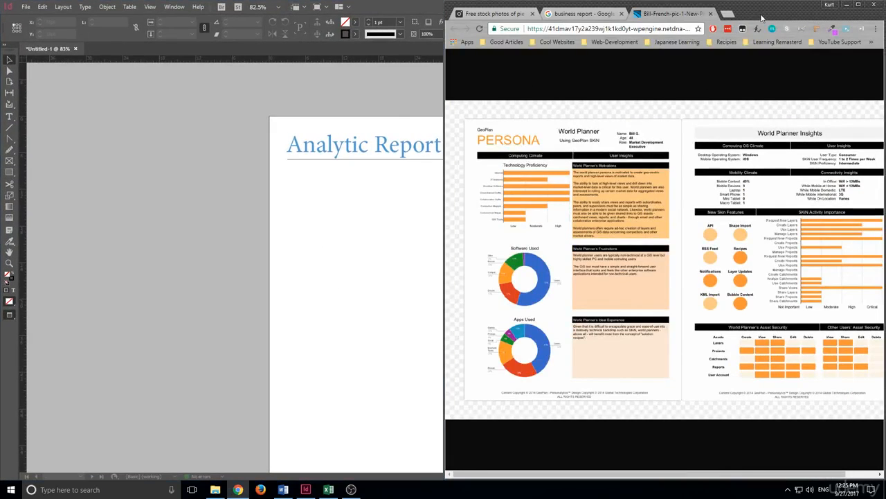
drag(761, 18, 864, 107)
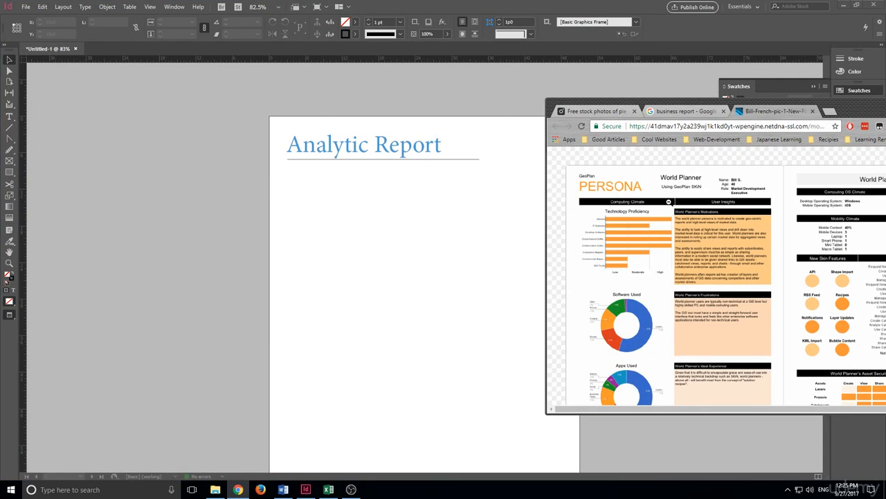
scroll(669, 201, down, 1)
scroll(595, 227, up, 1)
scroll(692, 191, down, 1)
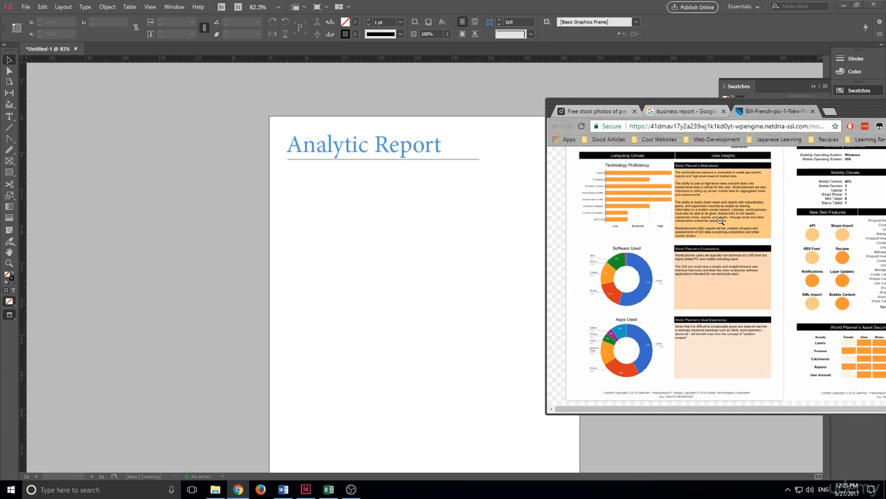
drag(850, 112, 885, 114)
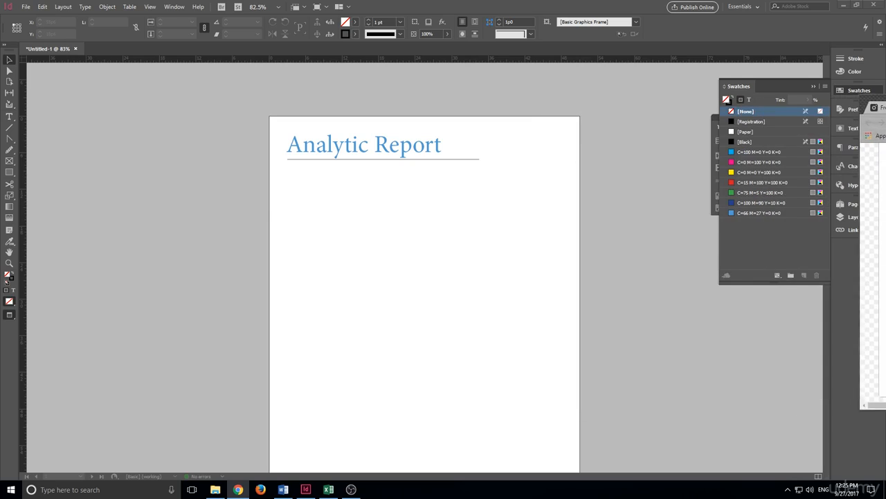
Add a text frame about 23p6 wide just below the title underline, containing the text "Table"
click(9, 116)
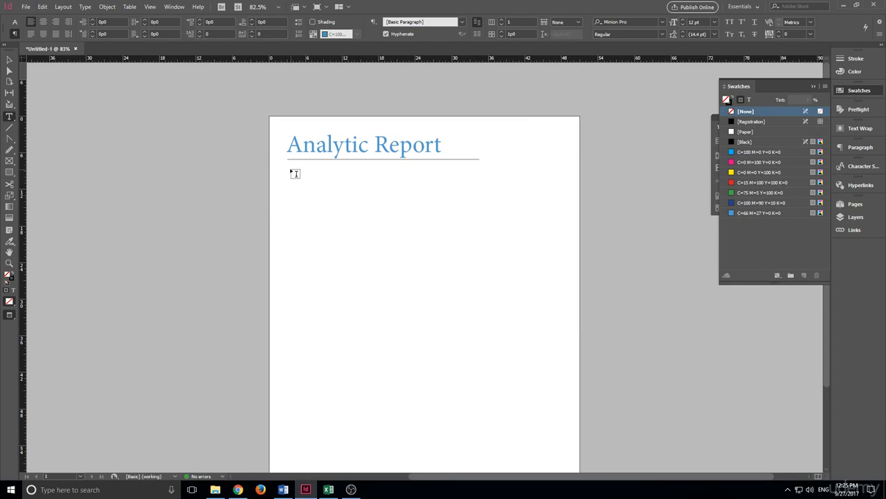
drag(290, 168, 431, 175)
text(Table)
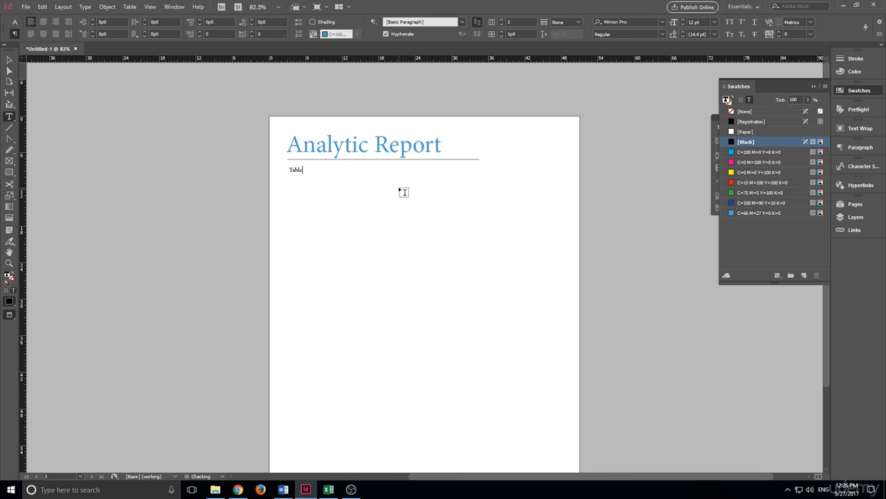
Set the "Table" heading to 16 pt, centre it in its frame, and select the frame as an object
drag(304, 171, 255, 171)
key(ctrl+shift+period)
key(ctrl+shift+period)
click(43, 22)
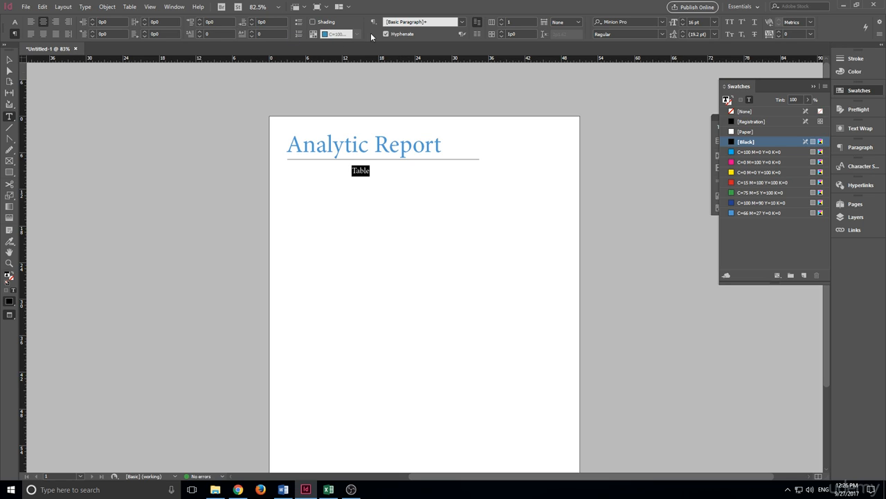
click(9, 59)
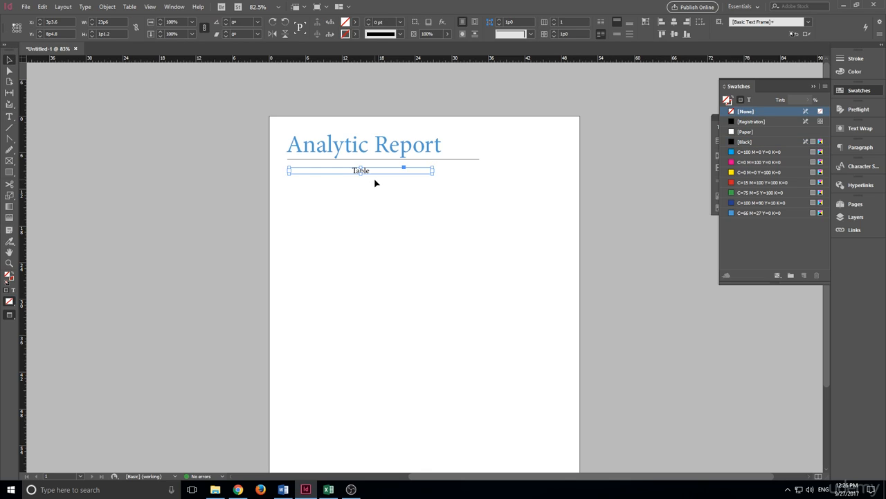
Fill the "Table" heading frame with [Black] and colour its text [Paper]
click(356, 22)
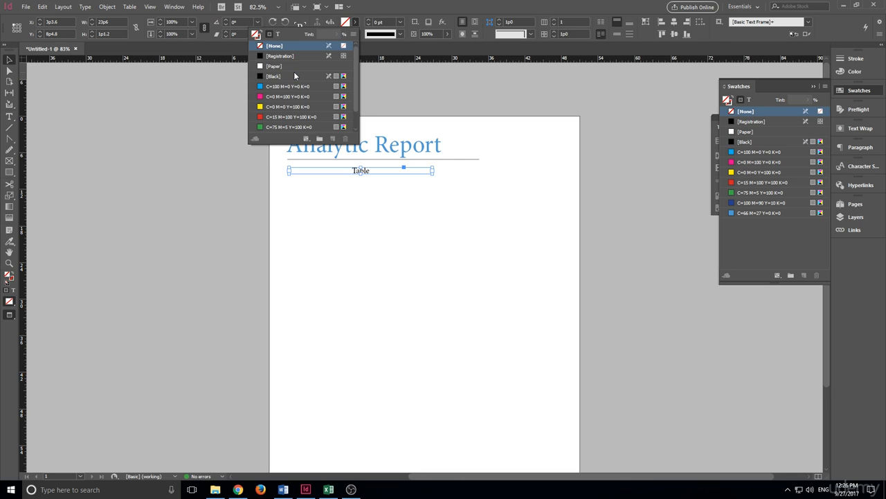
click(295, 75)
click(374, 35)
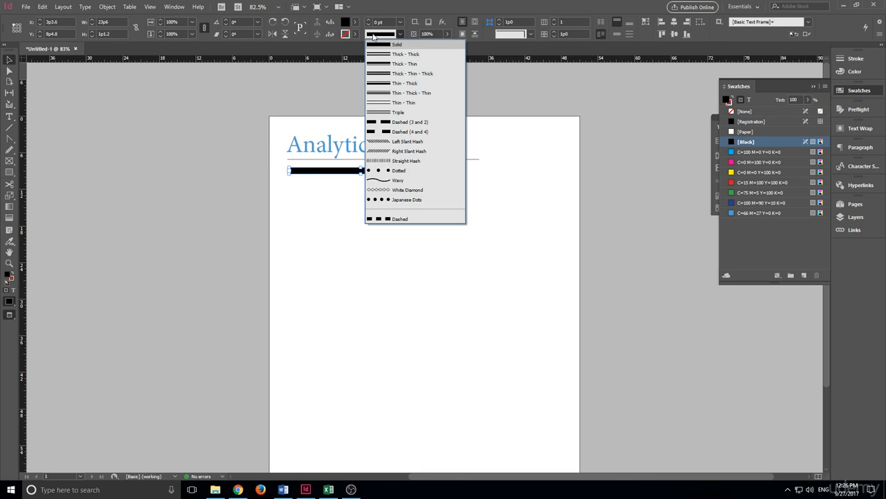
click(364, 47)
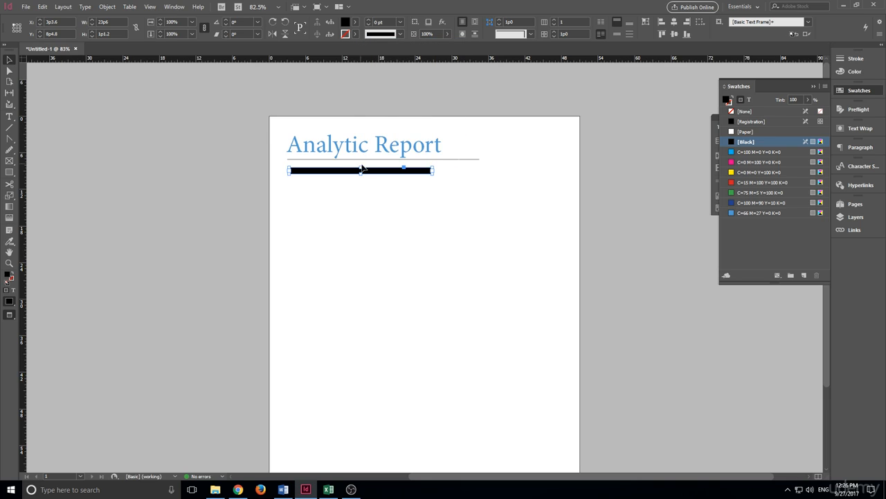
double_click(365, 166)
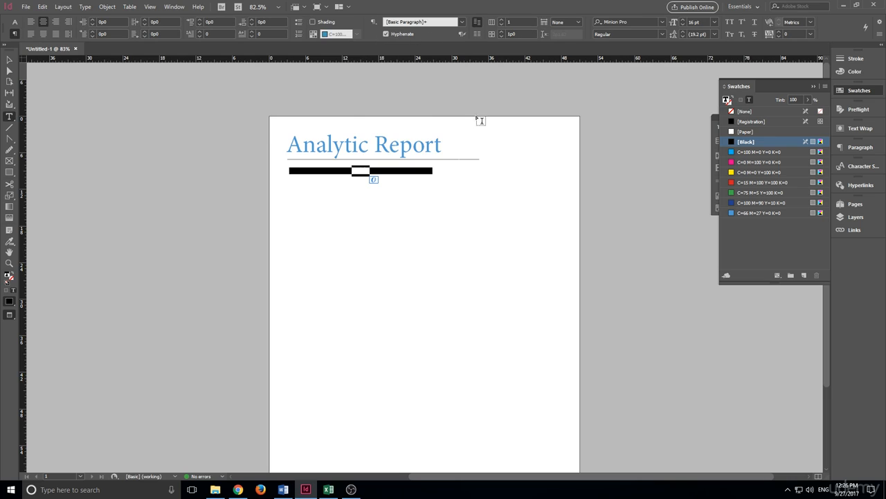
click(746, 131)
click(459, 170)
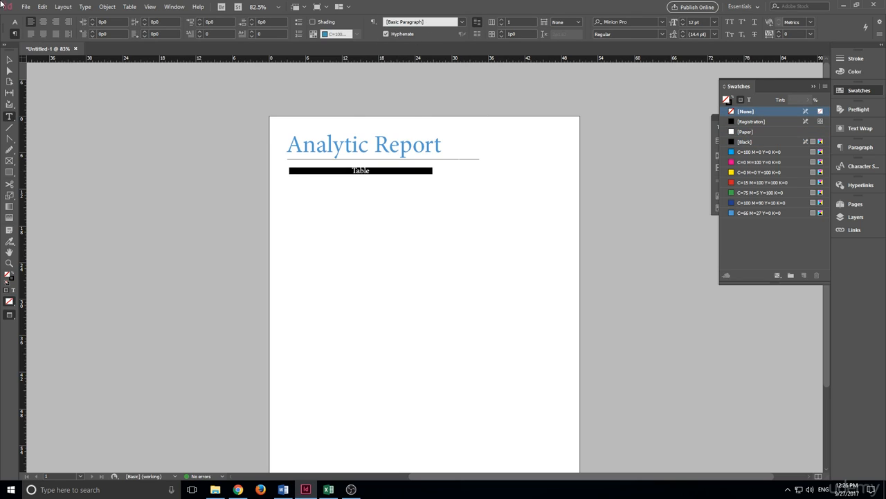
Duplicate the "Table" bar beside the original at the same height, 20p7.2 wide, and change the copy's text to "Graph"
click(9, 59)
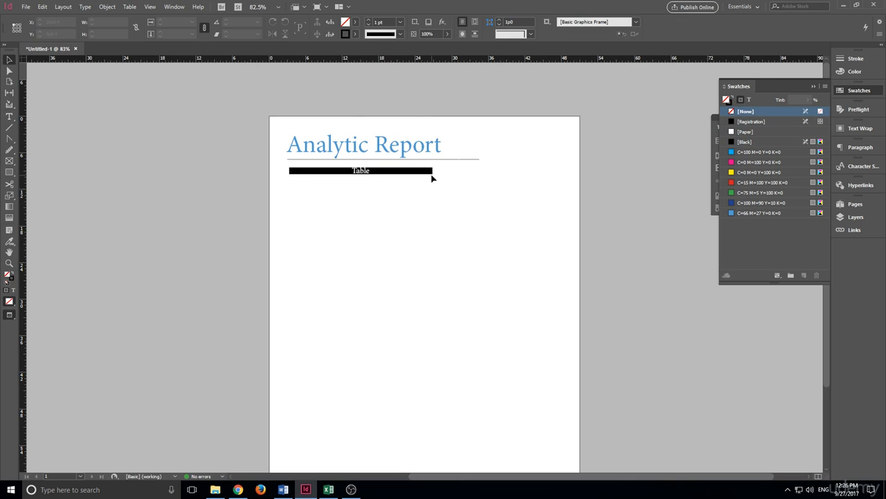
click(431, 174)
drag(432, 172, 421, 175)
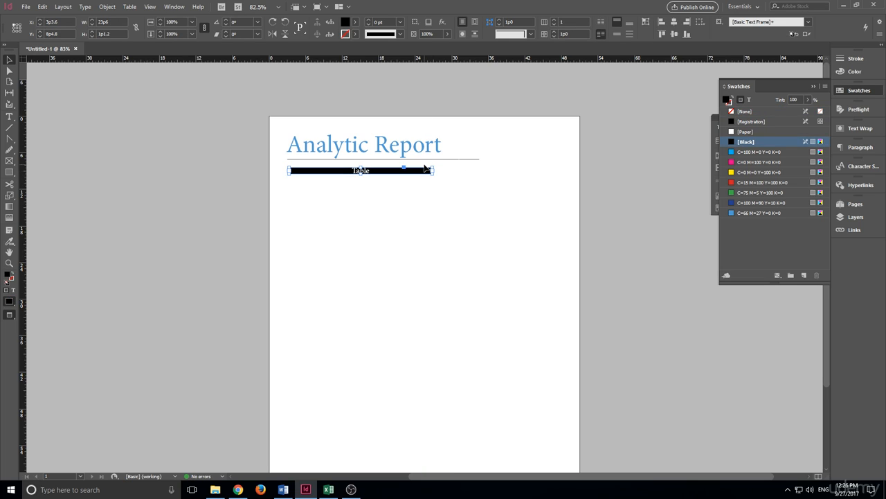
key(ctrl+v)
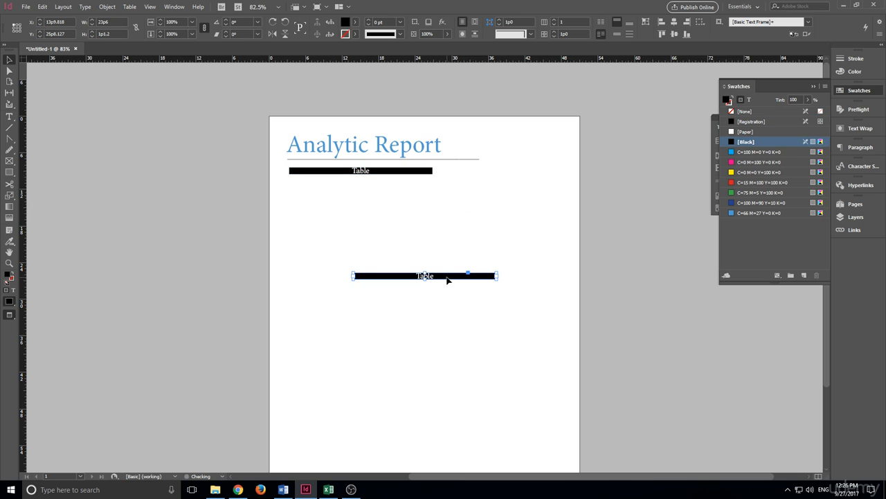
drag(447, 280, 493, 170)
double_click(509, 173)
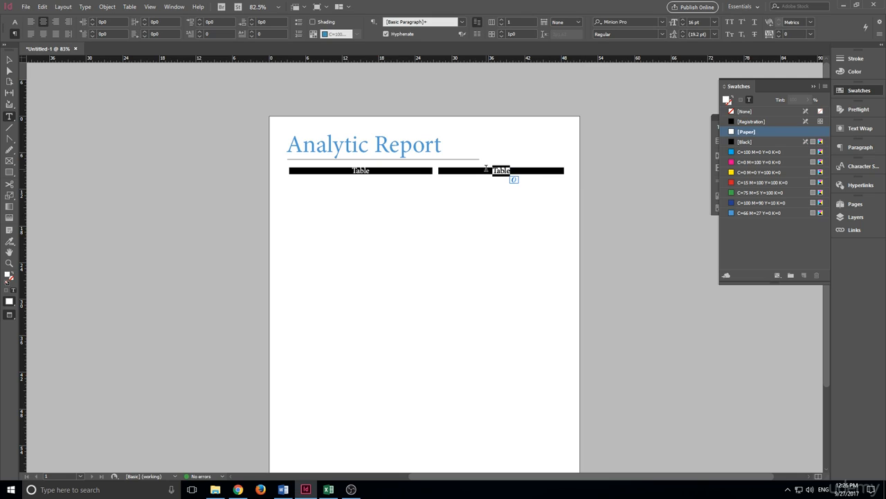
text(Graph)
Narrow the "Table" bar to 20p7.2 so it matches the width of the "Graph" bar
click(9, 60)
click(424, 175)
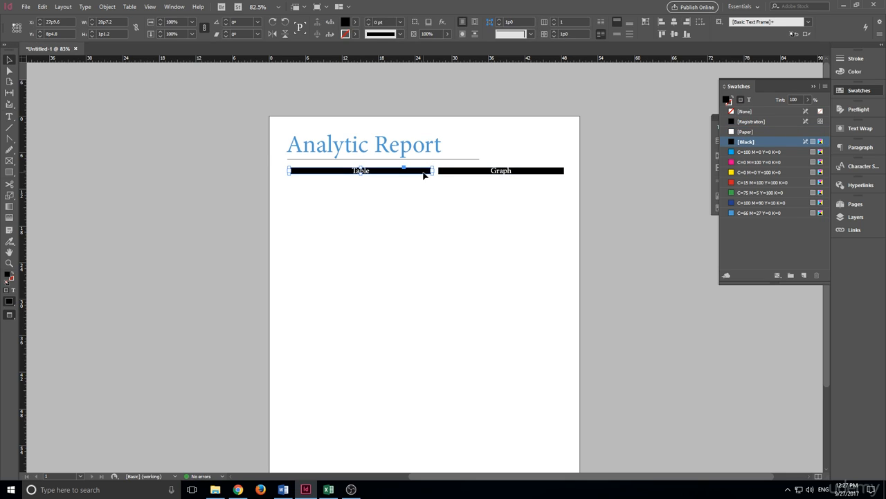
drag(433, 173, 416, 173)
click(495, 173)
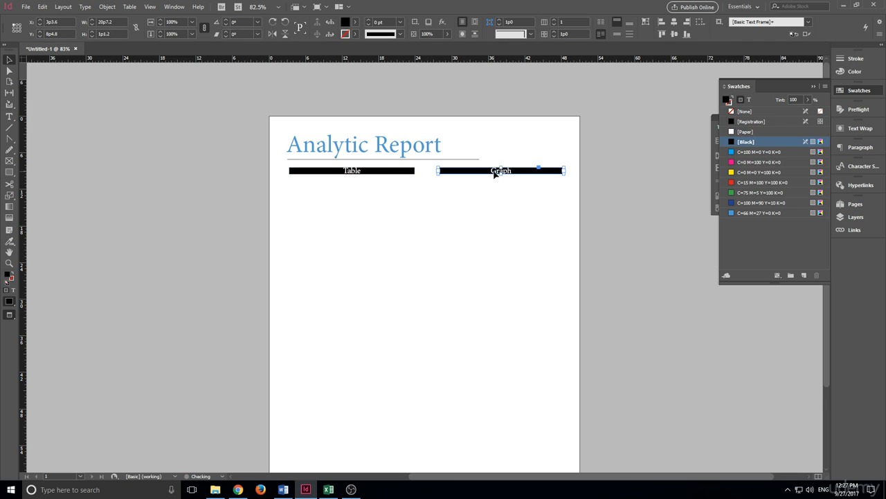
key(shift+Left)
key(shift+Right)
click(653, 157)
With guides shown, add a vertical guide near the page centre, end the "Graph" bar at the right margin and shift the "Table" bar towards the guide
key(w)
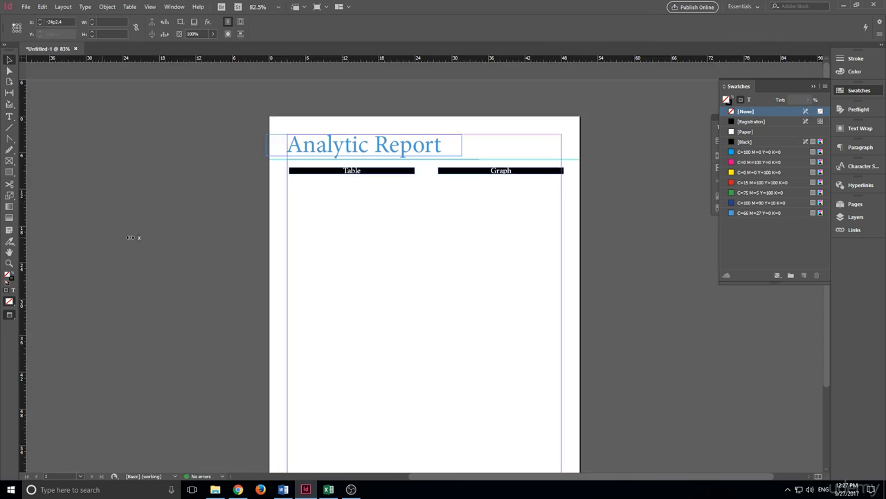
drag(130, 238, 427, 220)
drag(524, 175, 528, 173)
drag(389, 177, 396, 178)
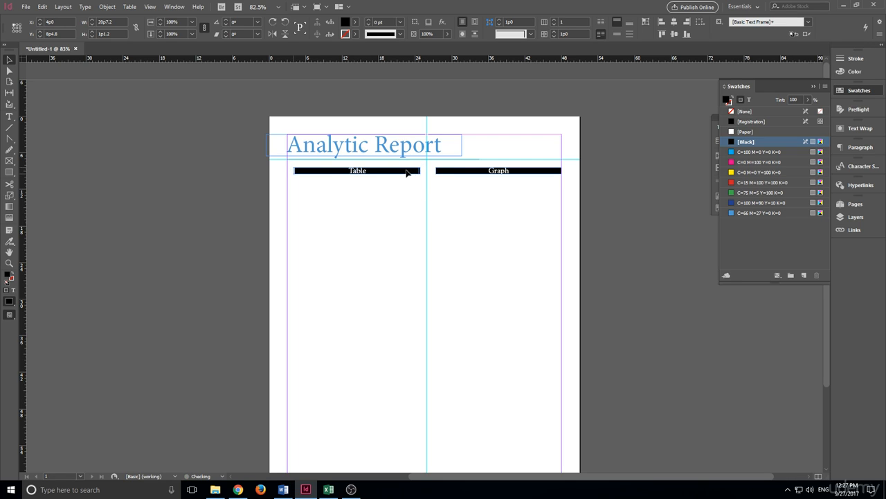
click(440, 254)
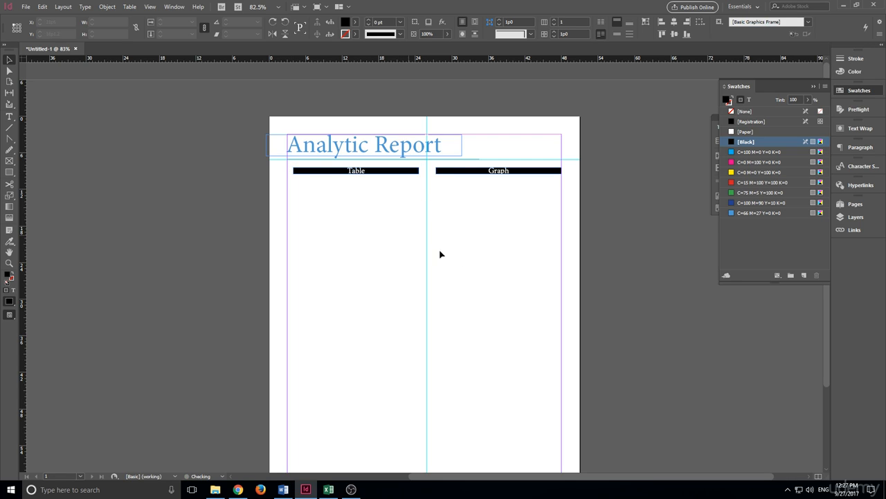
click(414, 171)
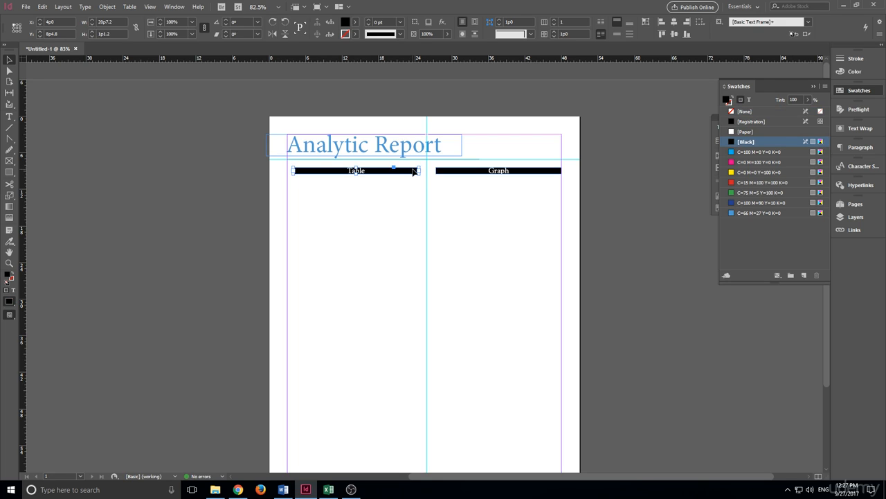
click(500, 224)
key(w)
Switch to the Book1 workbook in Excel and copy the order data in A2:D24, from the OrderDate header to the last Total
scroll(436, 186, down, 1)
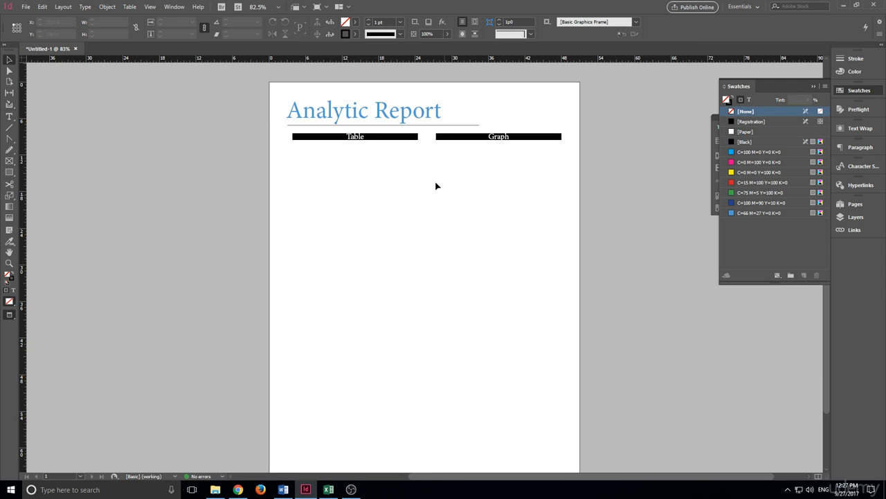
scroll(452, 208, down, 1)
scroll(452, 212, up, 2)
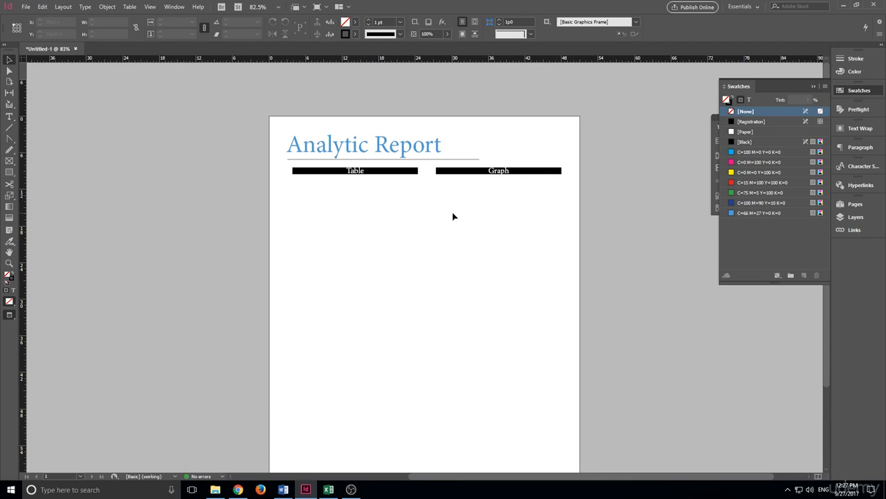
scroll(451, 238, down, 1)
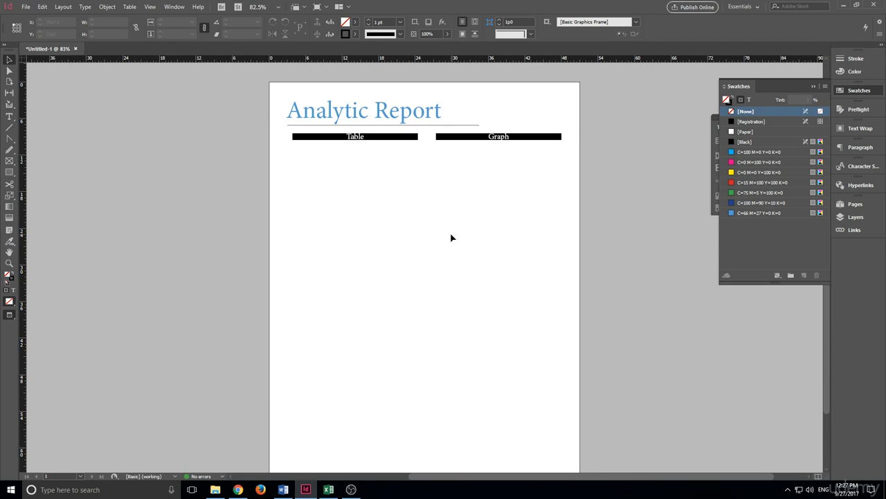
click(328, 465)
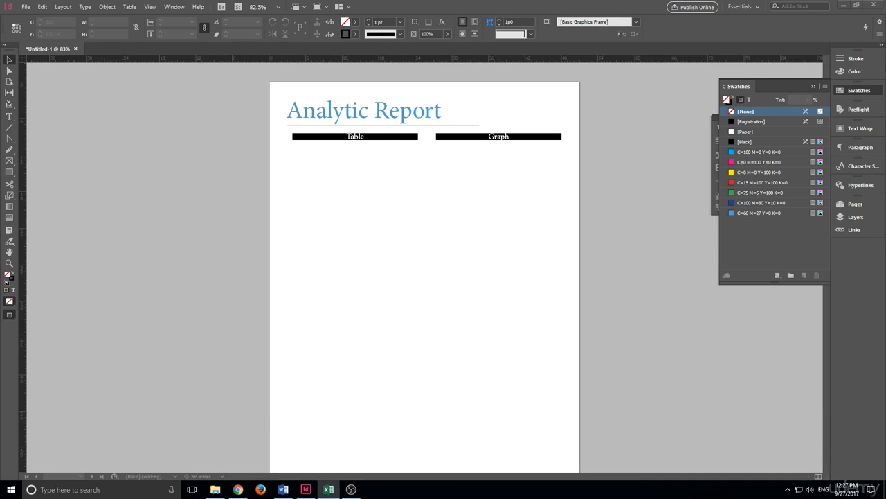
drag(675, 207, 630, 70)
scroll(409, 236, down, 2)
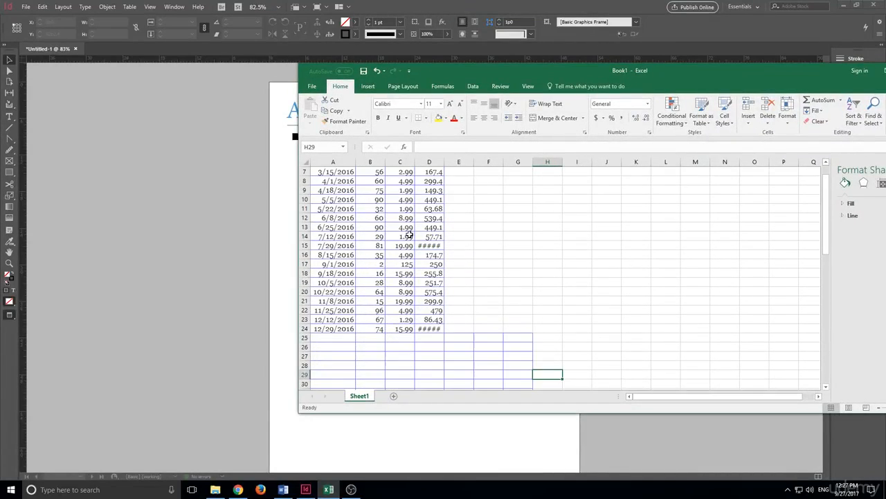
scroll(409, 236, up, 2)
click(338, 196)
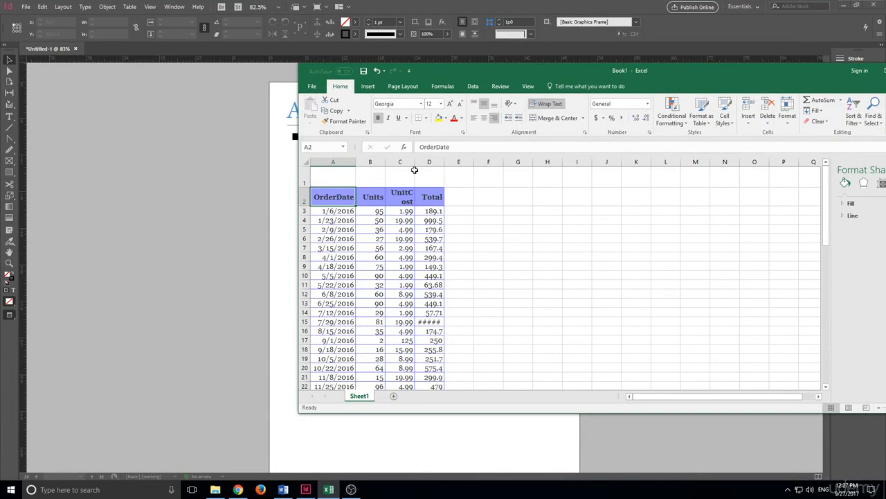
scroll(348, 192, down, 3)
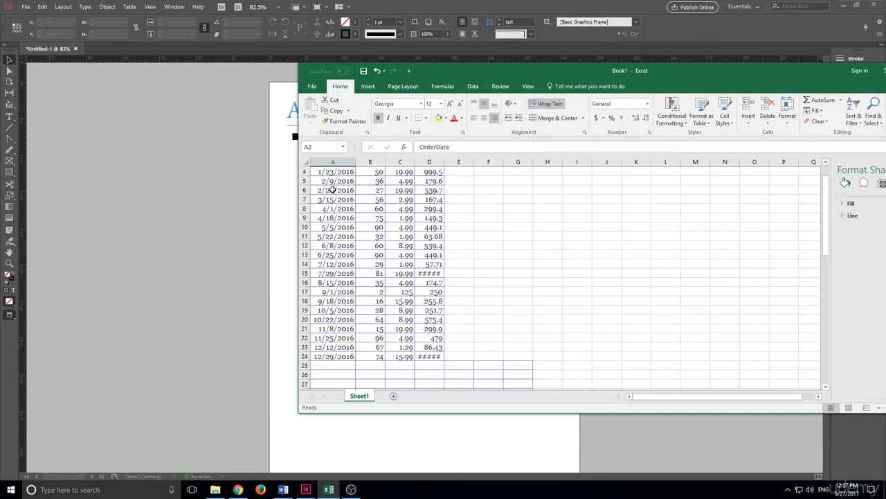
scroll(332, 189, up, 3)
drag(332, 189, 439, 367)
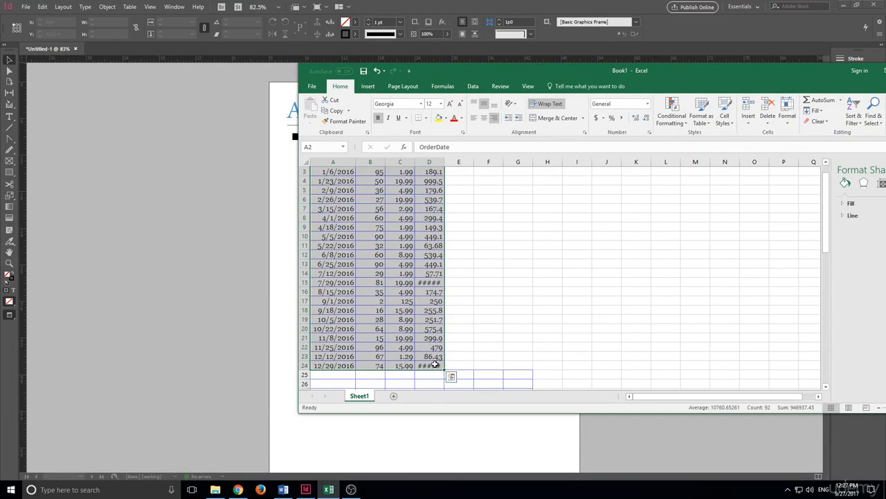
Back in InDesign, paste the order data and fit its text frame directly below the "Table" bar, 20p7.2 wide and 37p2.4 high
drag(625, 69, 885, 104)
drag(623, 9, 644, 93)
drag(651, 291, 352, 199)
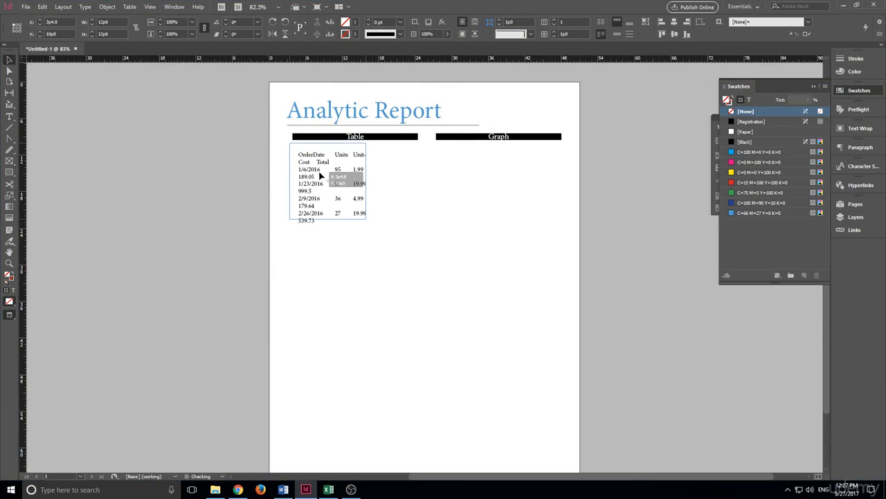
drag(367, 218, 420, 370)
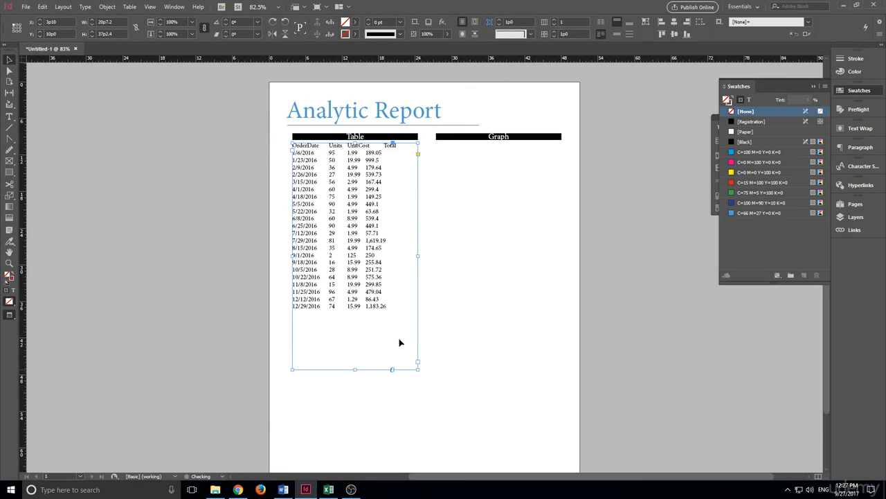
Convert all the pasted order text to a table with Tab column separators, Paragraph row separators and the [Basic Table] style
double_click(374, 279)
key(ctrl+a)
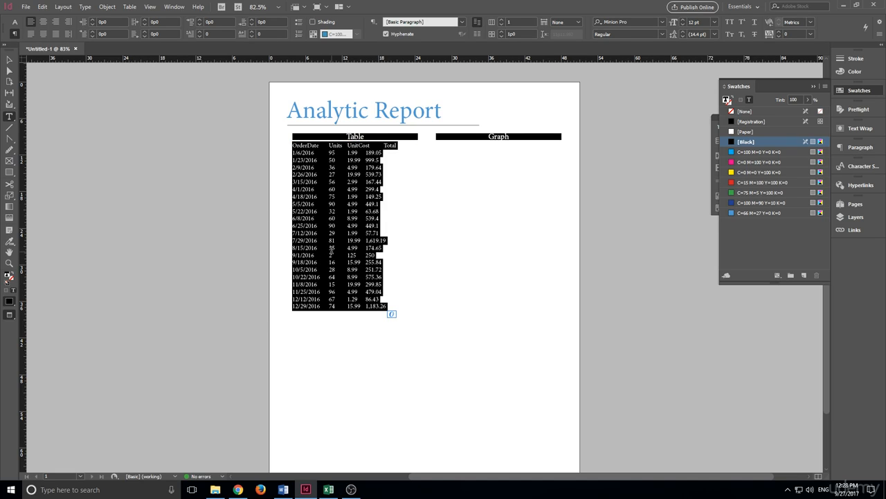
click(126, 7)
click(163, 27)
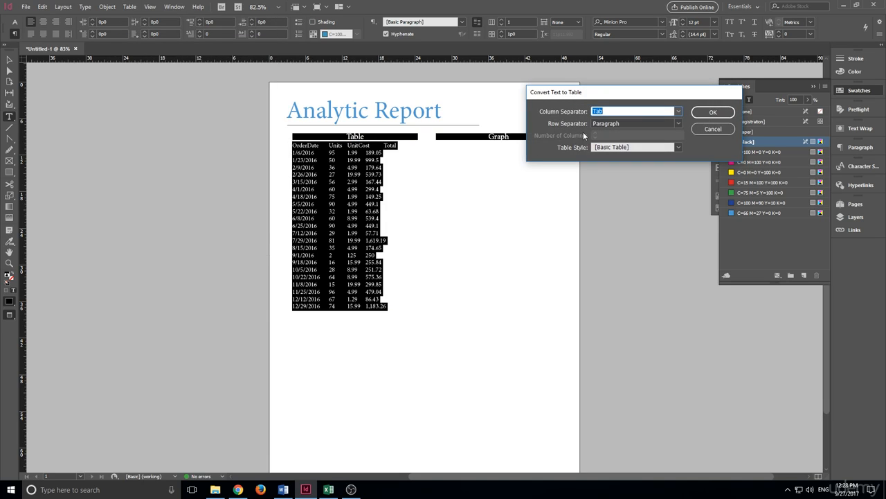
click(717, 113)
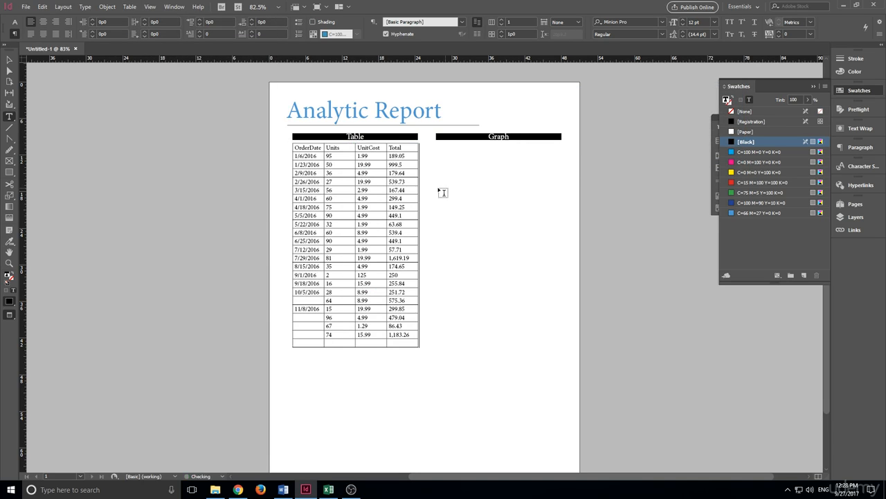
scroll(395, 263, down, 2)
scroll(367, 285, up, 3)
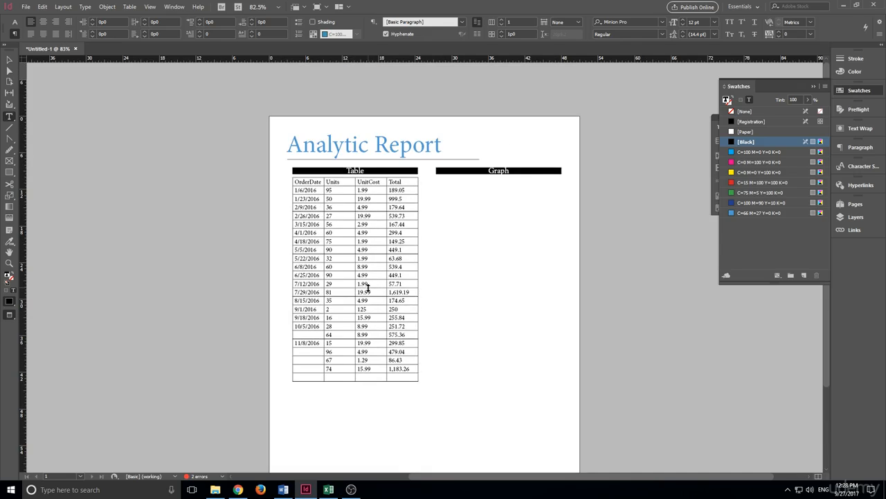
Widen the OrderDate column until every date fits on one line, and narrow the Units column to keep the table within its frame
drag(324, 192, 320, 191)
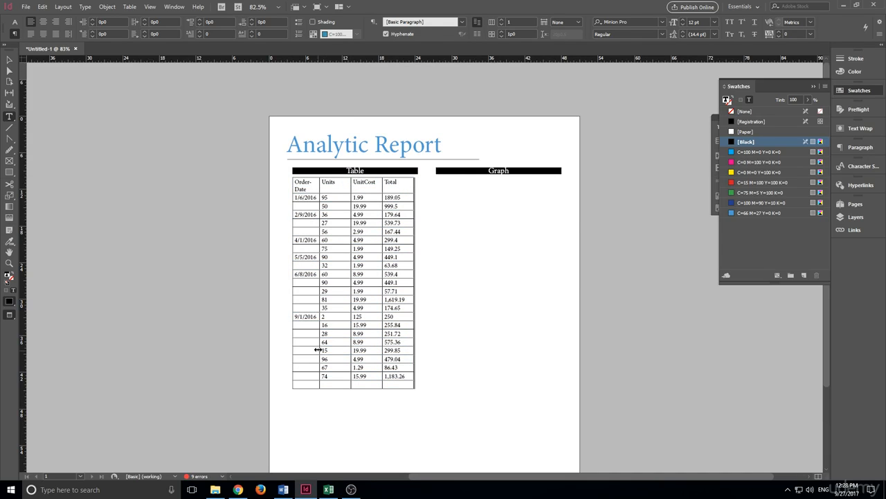
click(328, 489)
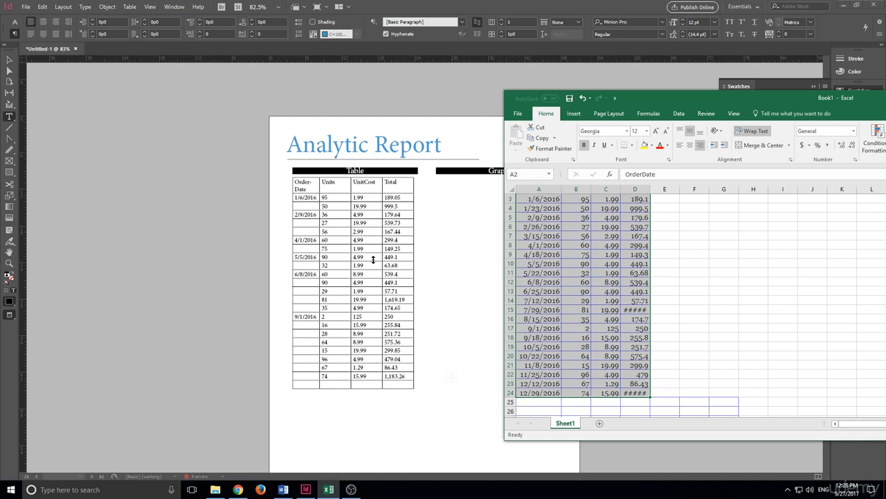
click(318, 231)
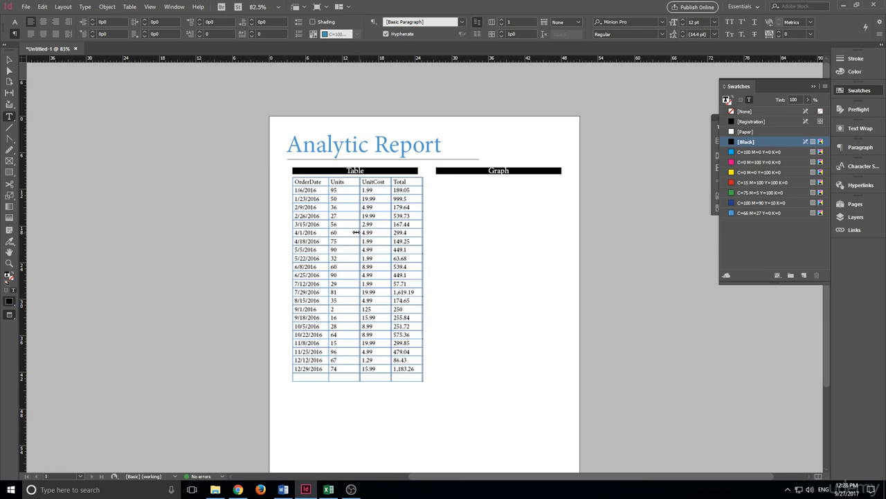
drag(361, 234, 351, 231)
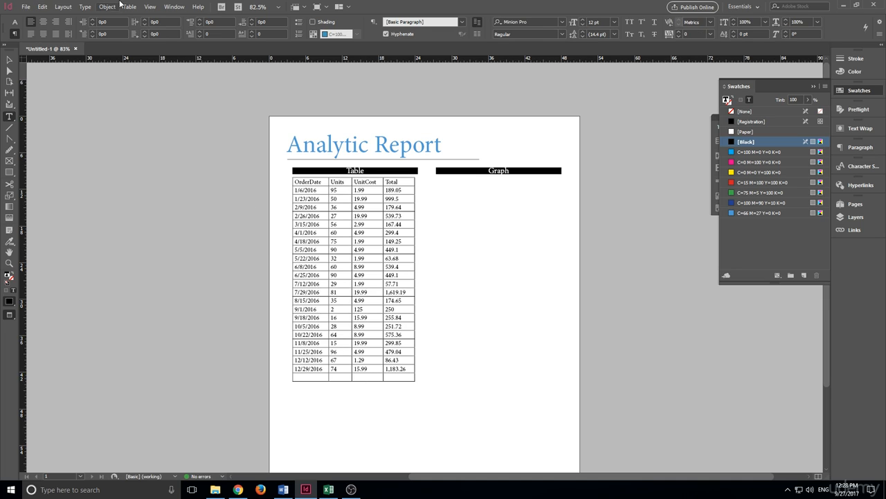
Delete the empty last row of the order table and select the table's frame as an object
click(131, 6)
mouse_move(188, 87)
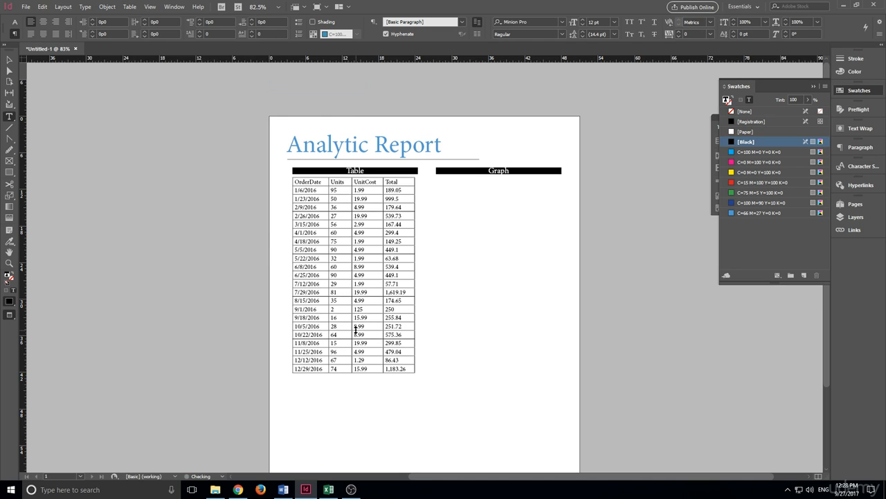
click(9, 59)
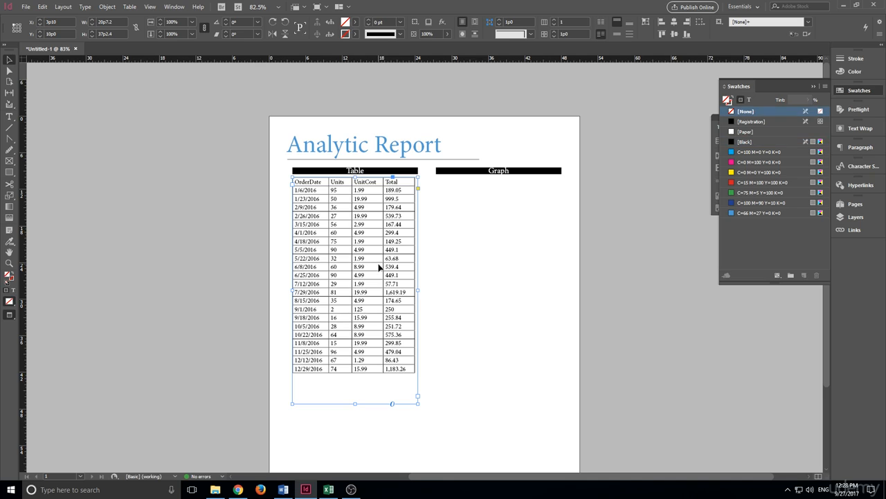
Move the order table's frame straight down to Y 11p9.6, leaving a gap below the "Table" bar
drag(380, 267, 391, 278)
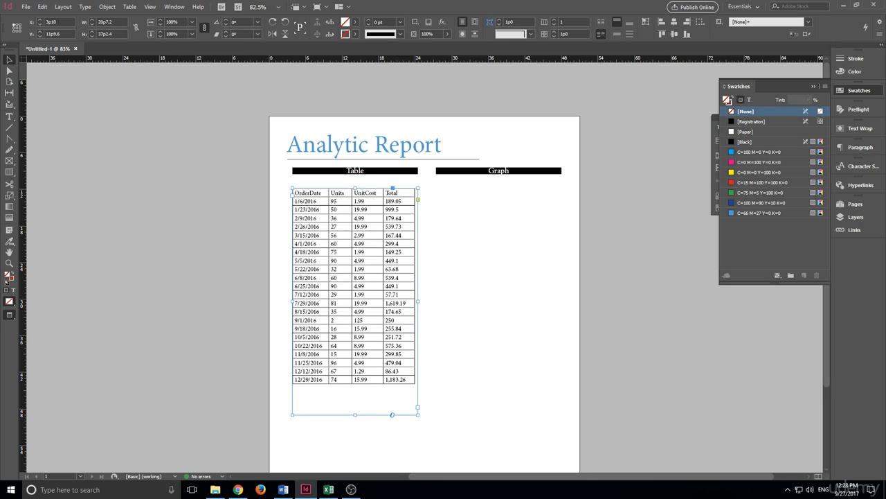
key(alt+Tab)
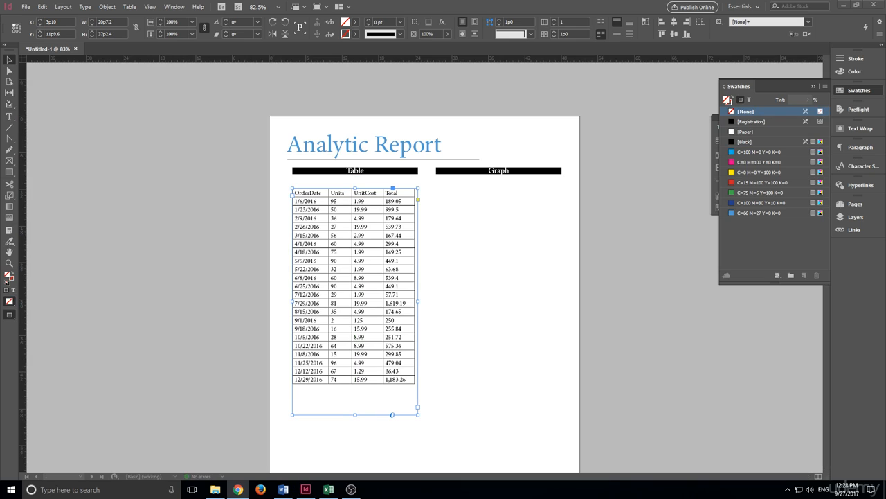
Add one header row to the order table, repeated in every text column
double_click(363, 193)
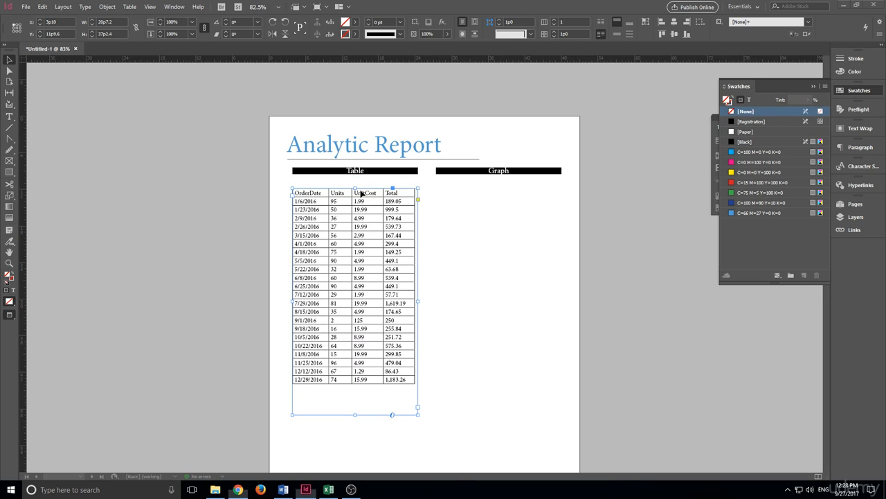
click(323, 193)
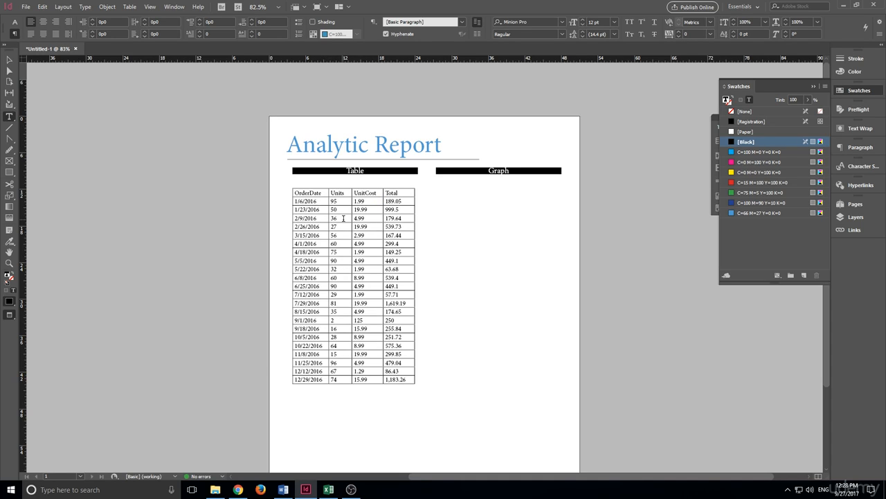
click(130, 7)
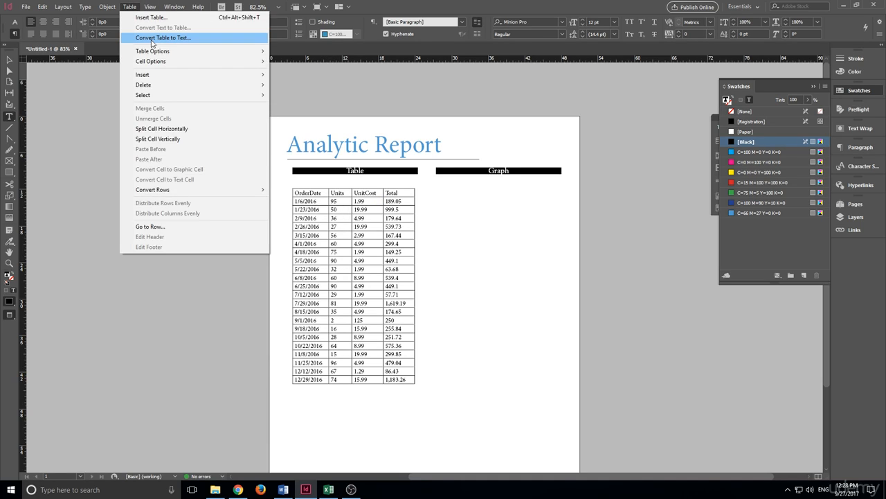
mouse_move(166, 53)
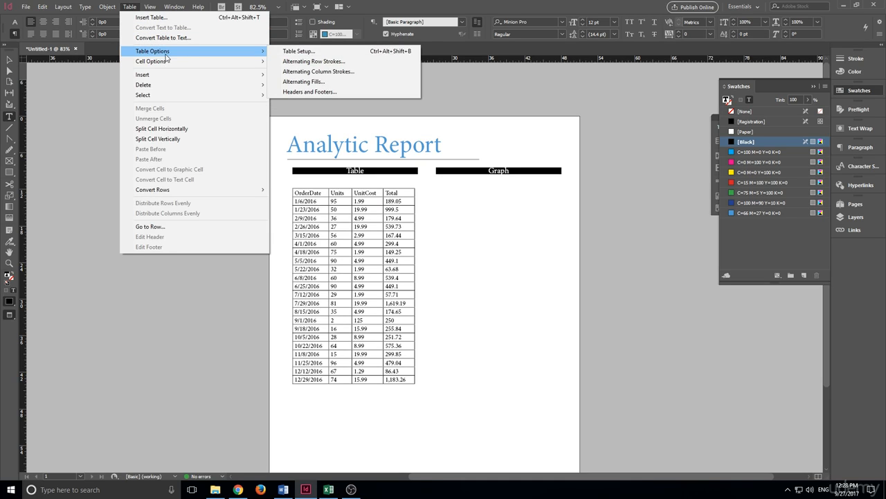
click(362, 53)
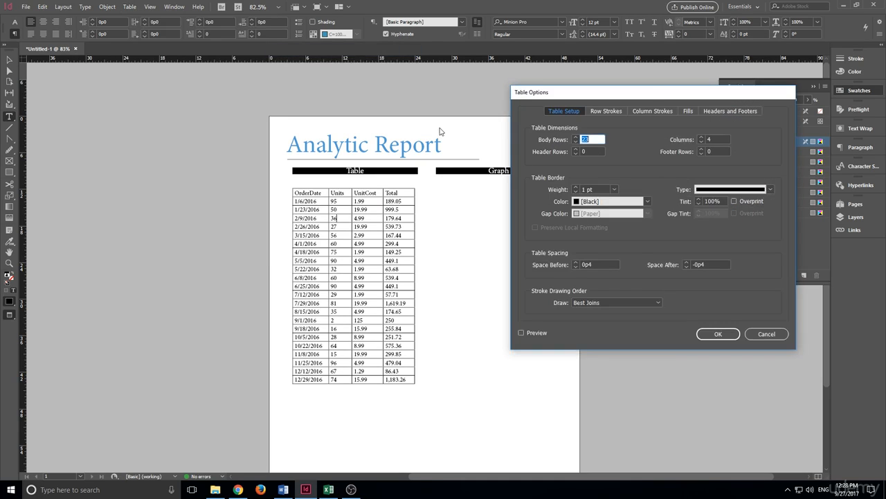
drag(662, 97, 572, 139)
click(614, 154)
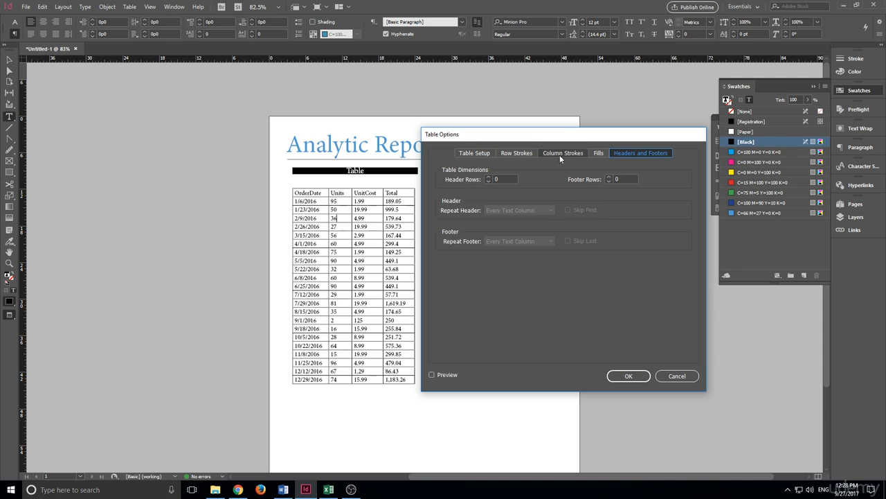
click(489, 176)
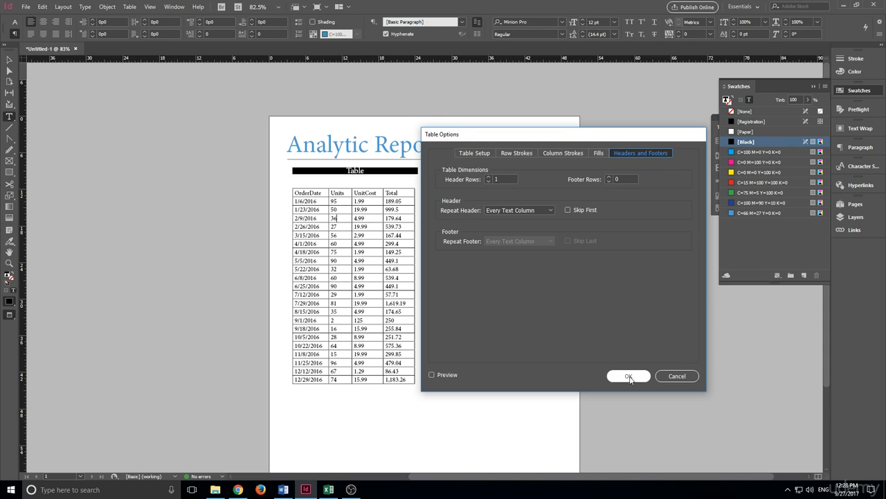
click(634, 380)
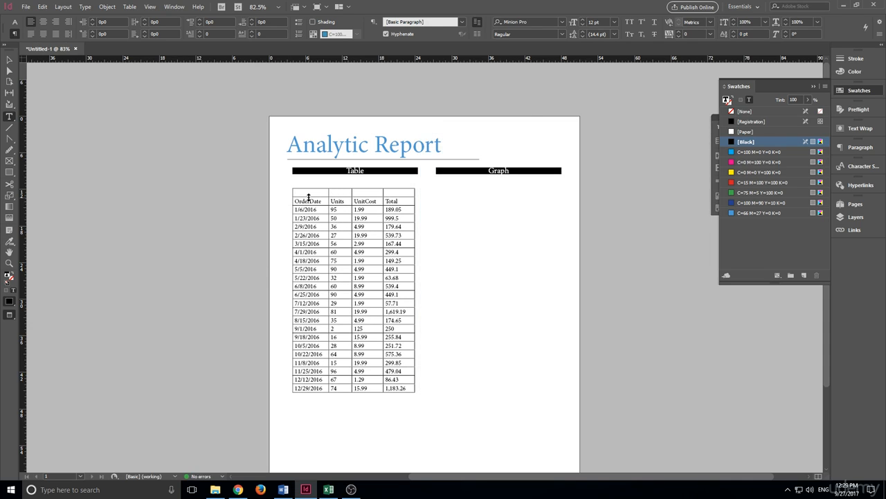
Copy the OrderDate and Units headings from the first body row into the empty header row above
drag(295, 200, 330, 201)
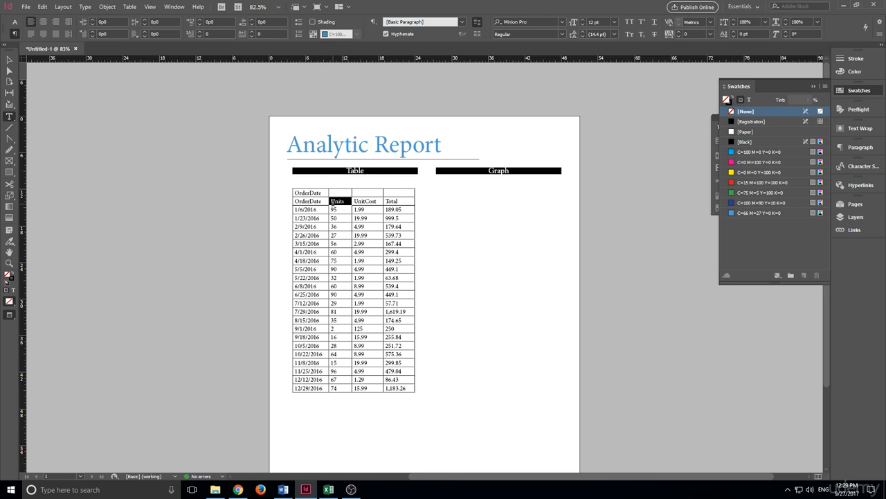
click(336, 200)
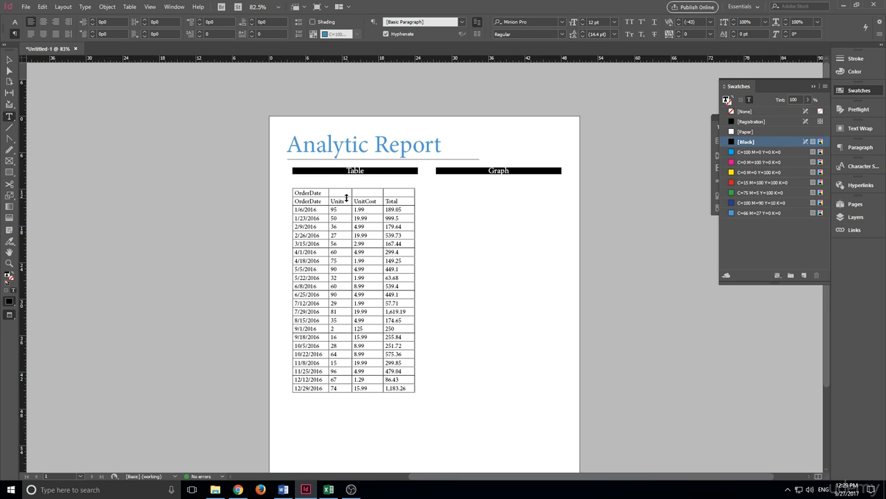
drag(344, 202, 330, 201)
key(ctrl+c)
click(337, 192)
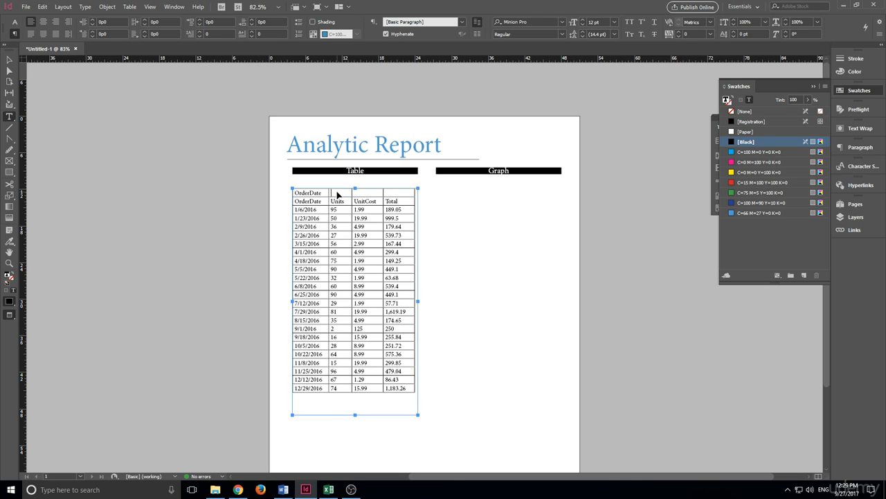
key(ctrl+v)
Copy the UnitCost and Total headings from the first body row into the matching header cells
drag(377, 201, 355, 203)
key(ctrl+c)
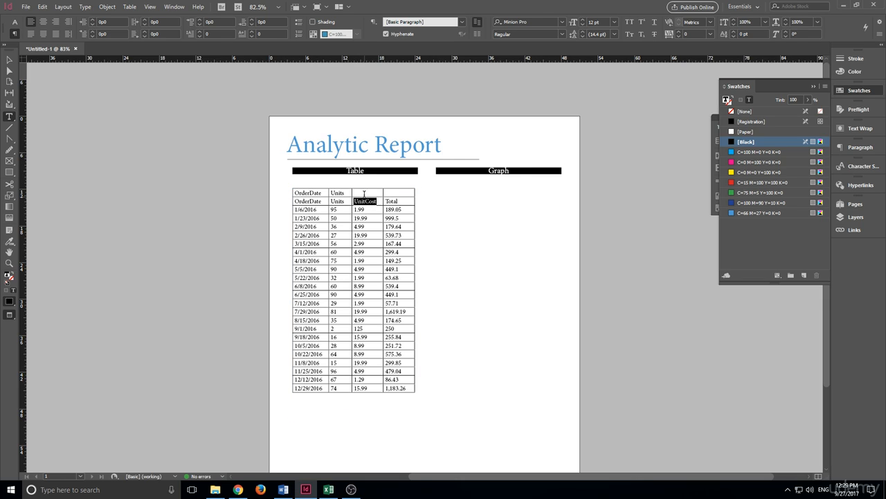
click(364, 193)
key(ctrl+v)
mouse_move(398, 201)
mouse_down()
mouse_move(380, 200)
mouse_move(399, 202)
mouse_up()
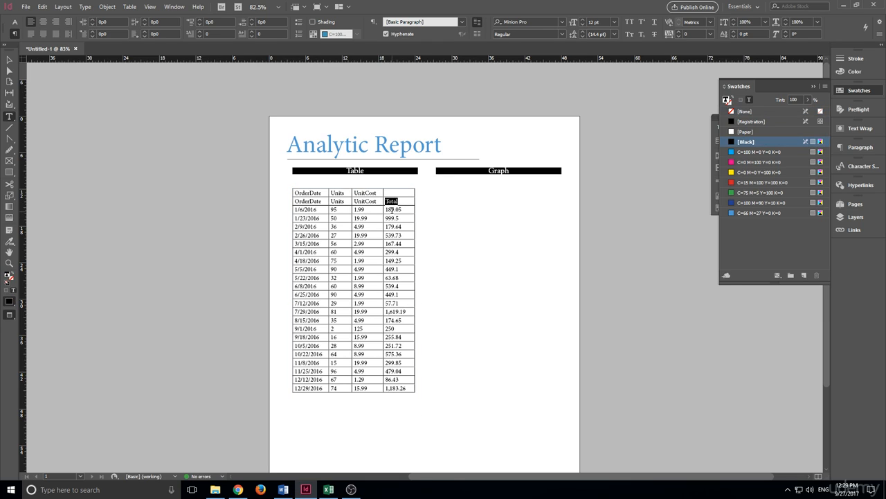
key(ctrl+c)
click(400, 193)
key(ctrl+v)
Delete the duplicate heading row directly below the order table's header row
drag(403, 200, 378, 200)
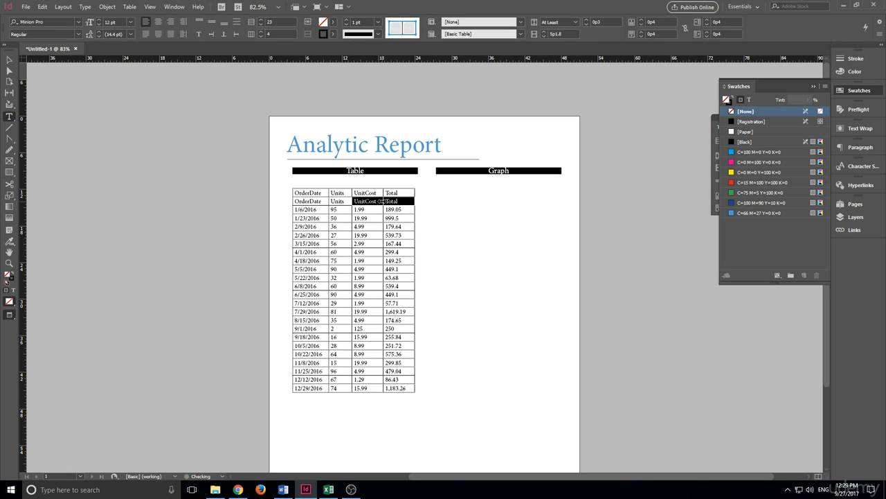
click(377, 200)
click(129, 7)
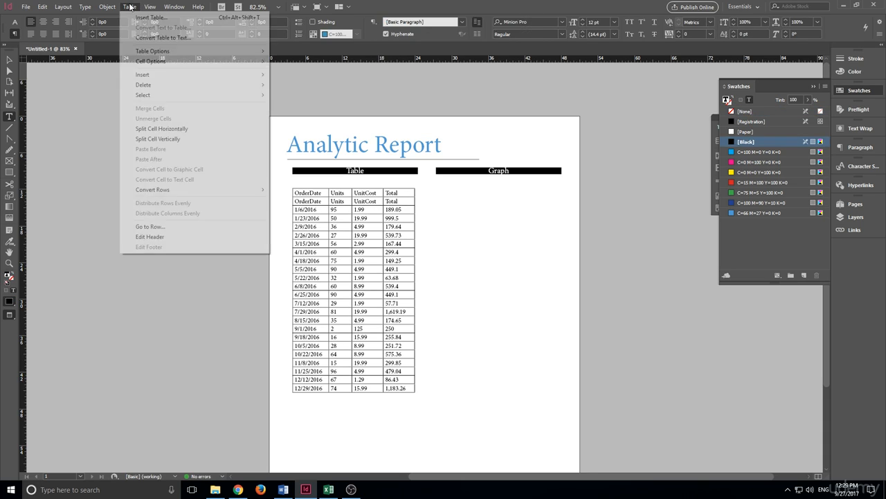
mouse_move(179, 85)
click(284, 85)
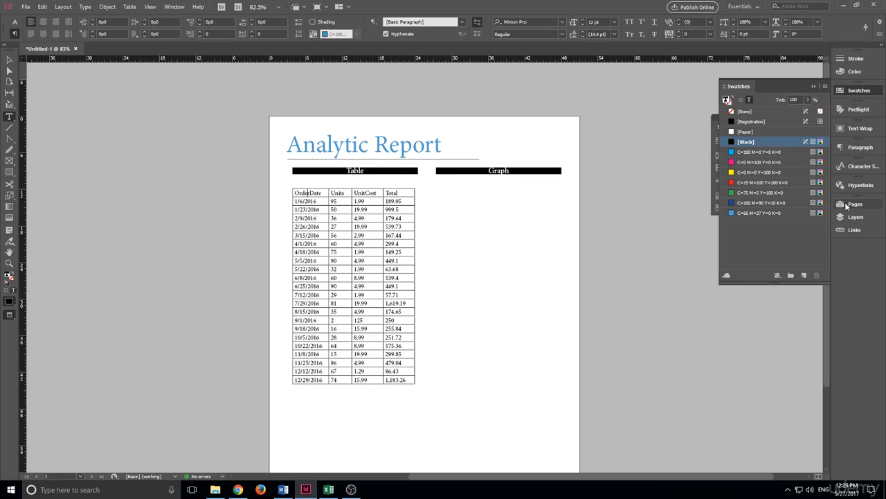
Leave text editing with the table deselected, and bring the cell styles list into full view
click(716, 117)
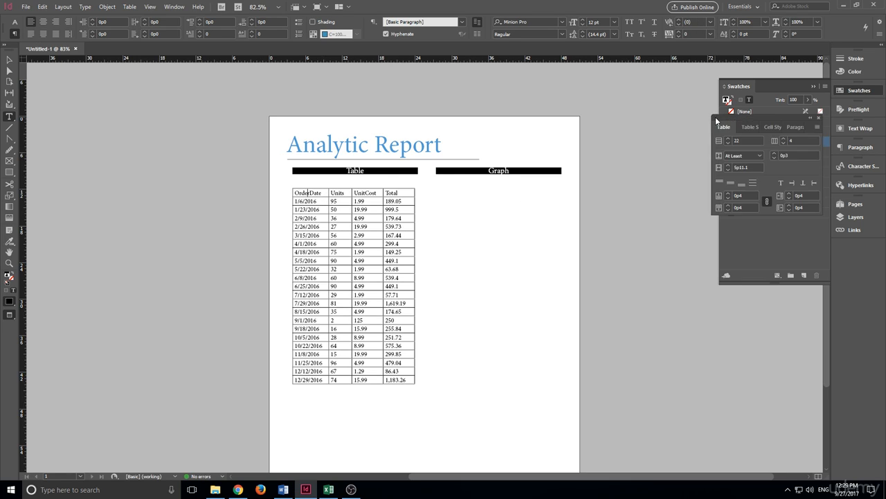
drag(733, 117, 646, 116)
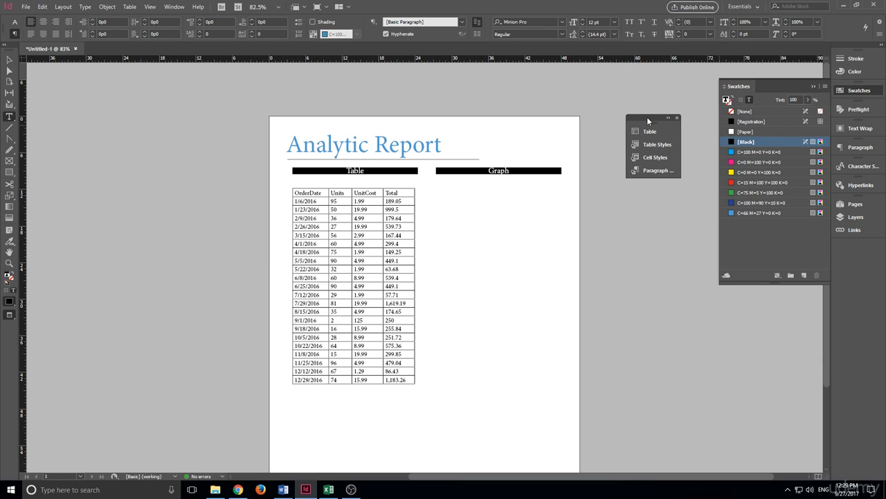
click(666, 116)
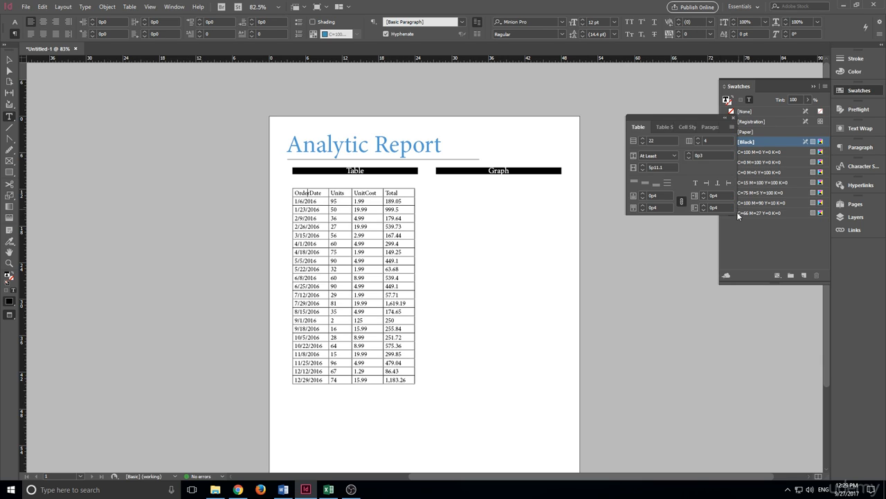
click(693, 113)
click(9, 59)
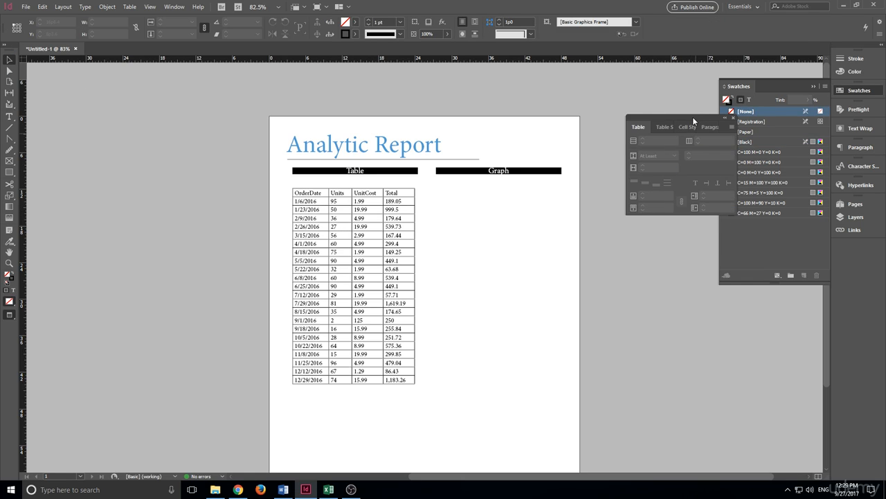
double_click(694, 120)
double_click(642, 117)
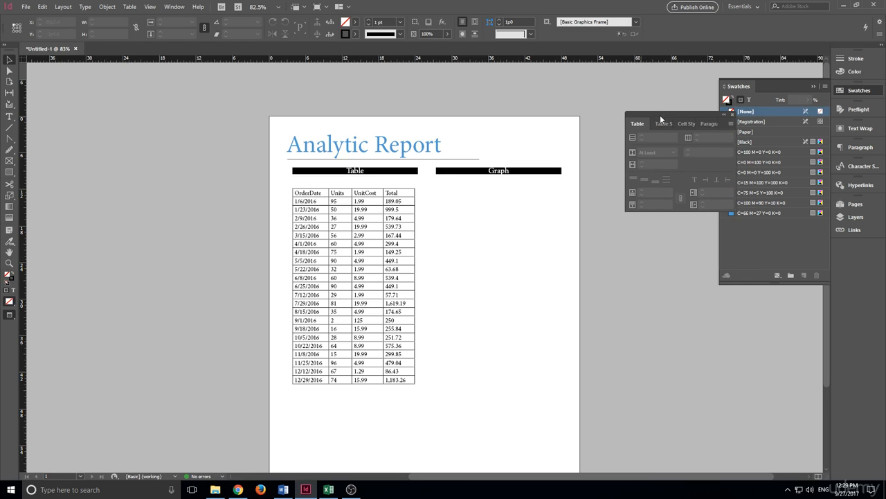
click(686, 123)
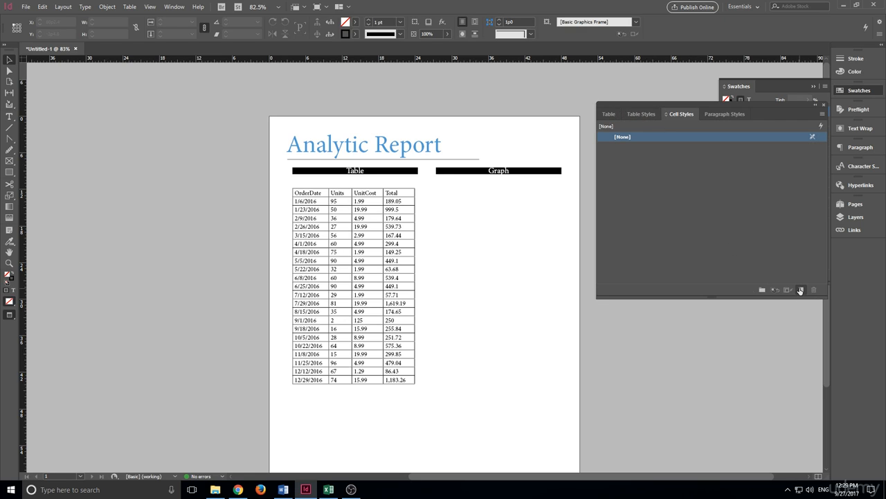
Create a new cell style named "Analytic Style"
click(801, 290)
click(633, 148)
double_click(633, 148)
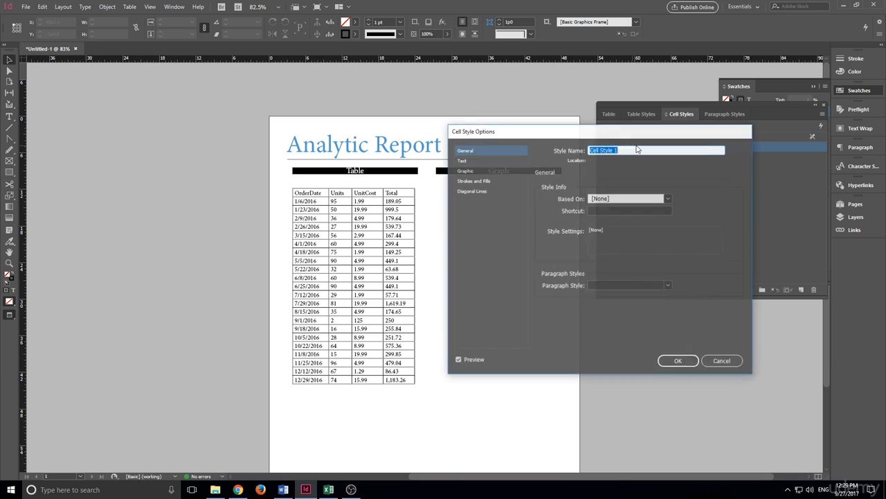
text(Analy)
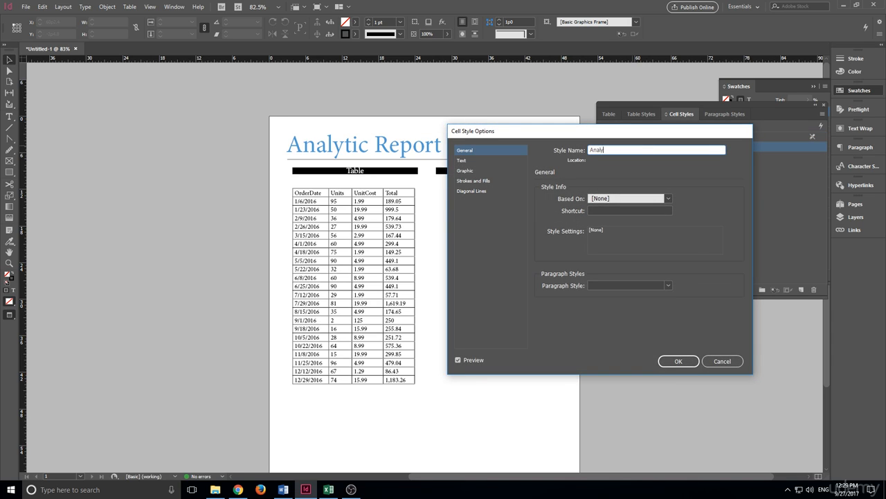
text(tic Style)
Set the cell fill color of Analytic Style to the blue swatch C=66 M=27 Y=0 K=0
click(495, 170)
click(494, 160)
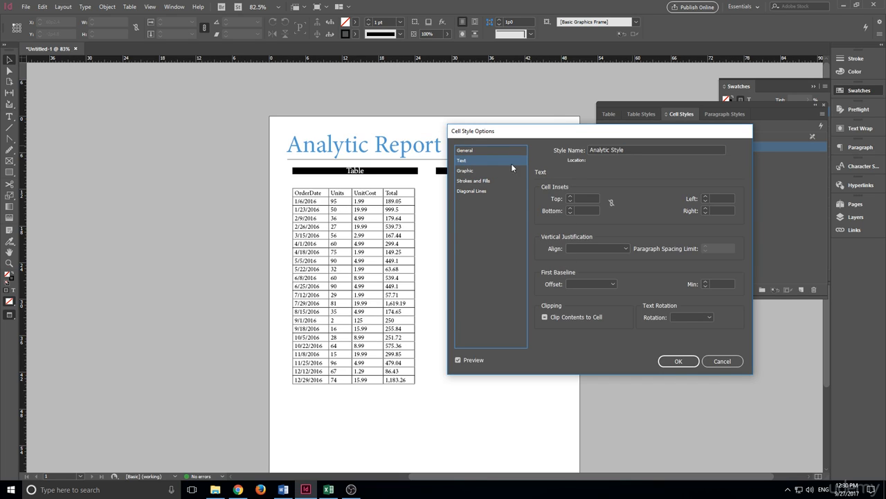
click(485, 180)
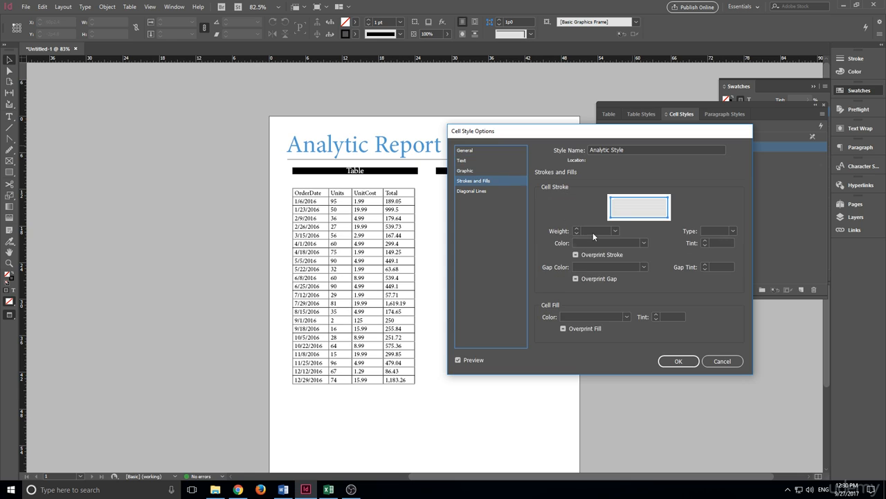
click(609, 318)
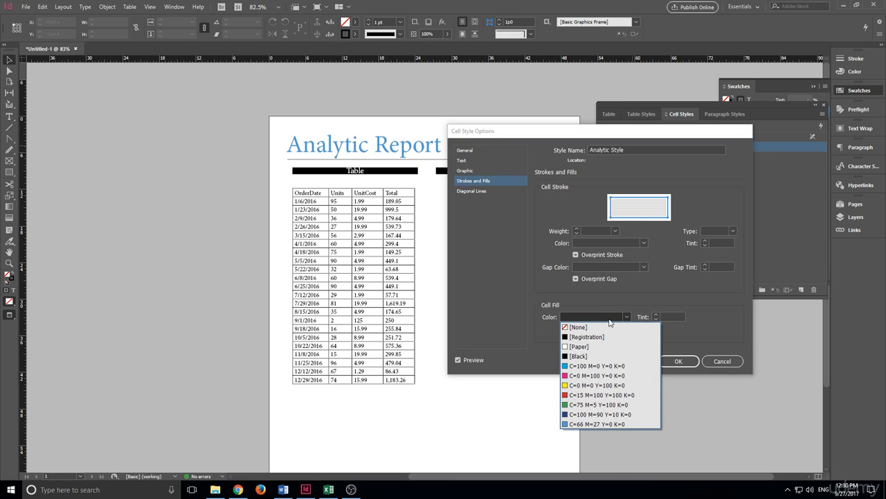
click(597, 423)
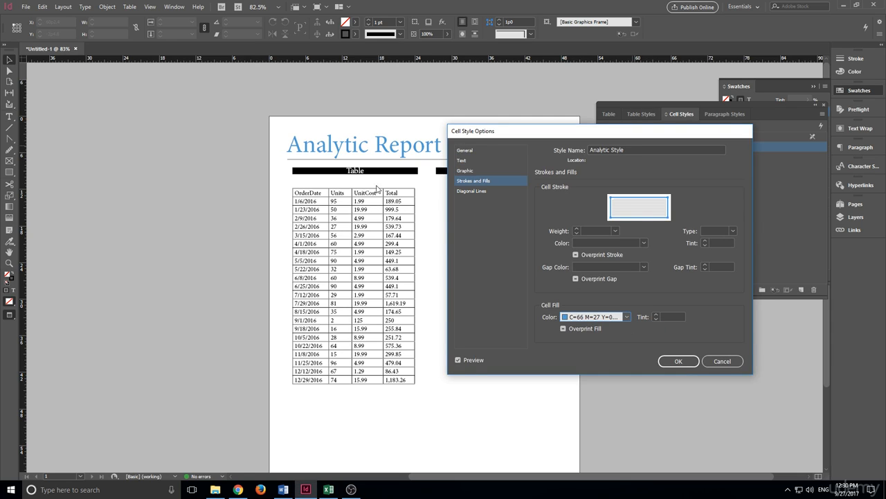
Set the vertical justification of Analytic Style to Align Center and save the cell style
click(470, 162)
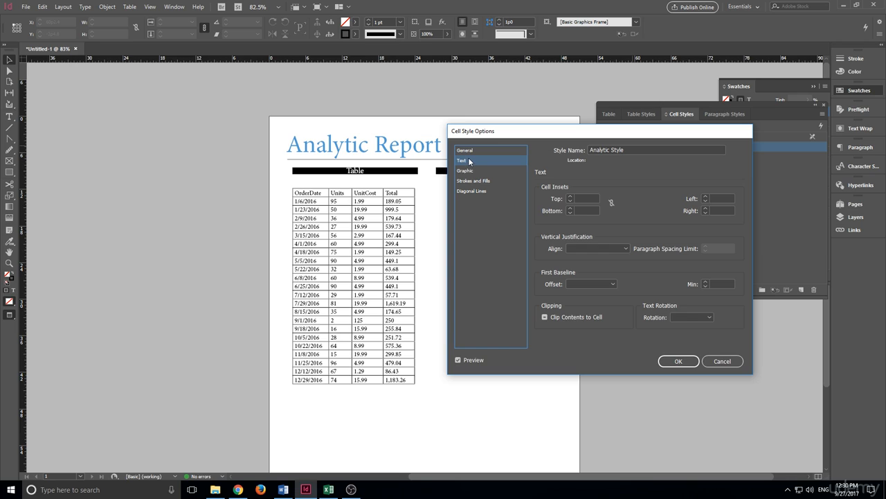
click(606, 247)
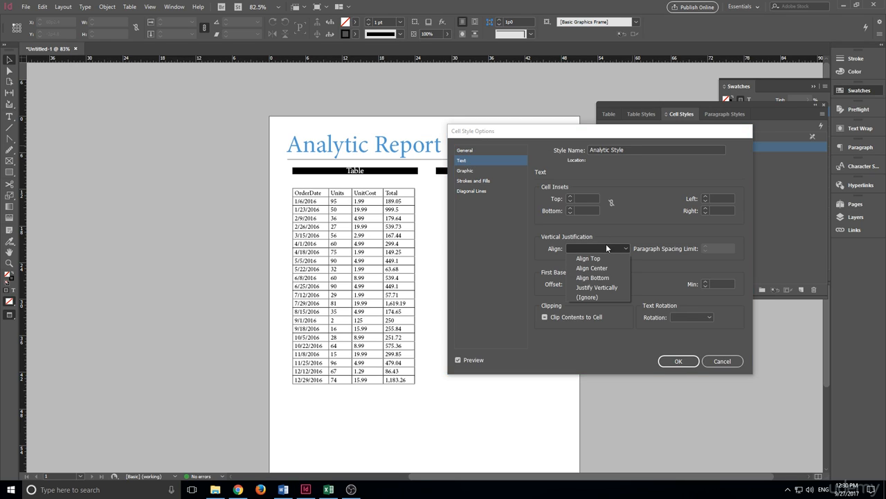
click(592, 268)
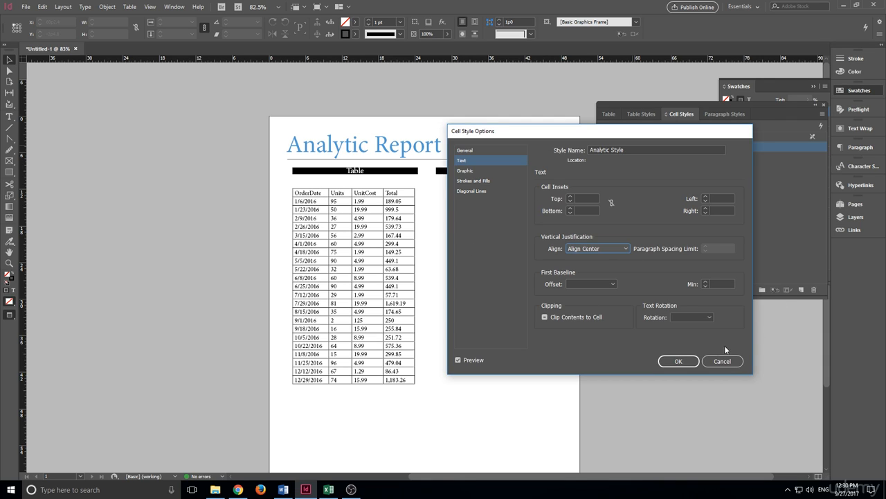
click(678, 361)
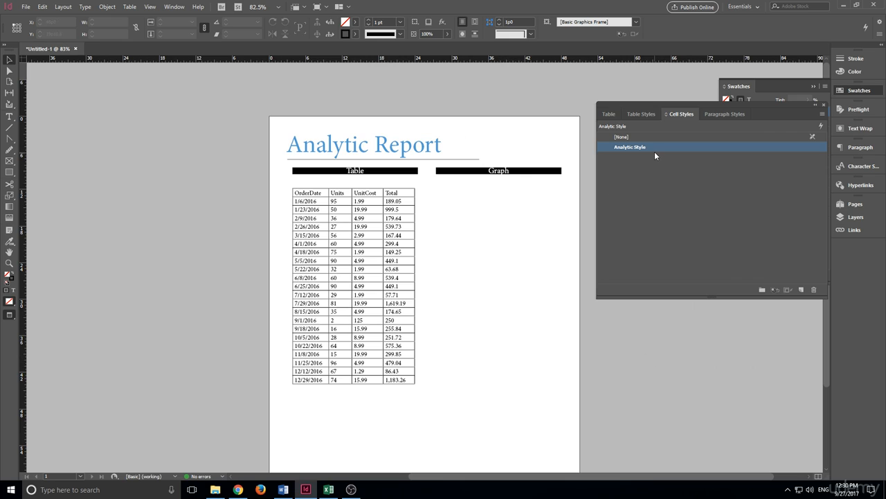
Create a table style named "Anayltic Report" that uses the Analytic Style cell style for header rows
click(646, 115)
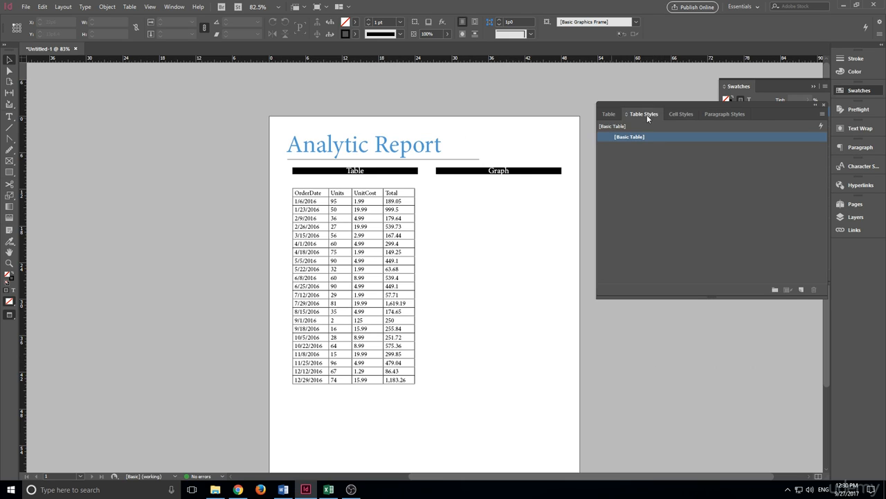
click(802, 290)
double_click(618, 147)
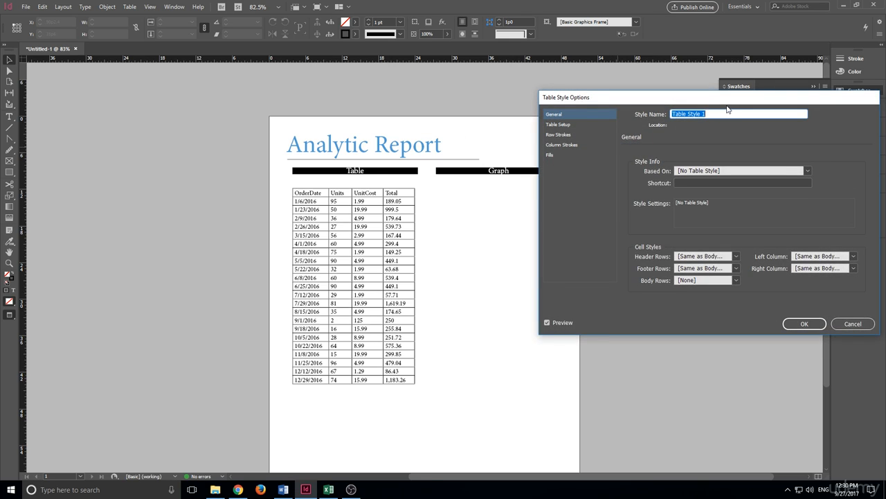
text(Analytic Report)
click(737, 257)
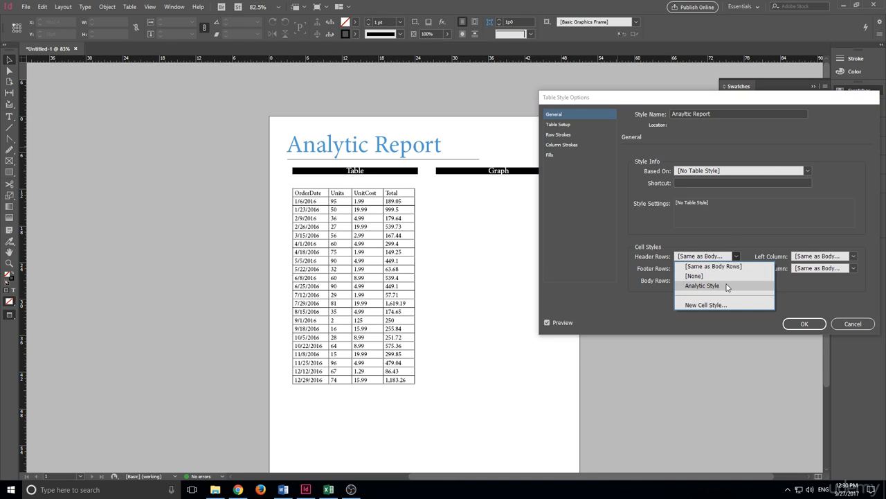
click(727, 285)
click(811, 323)
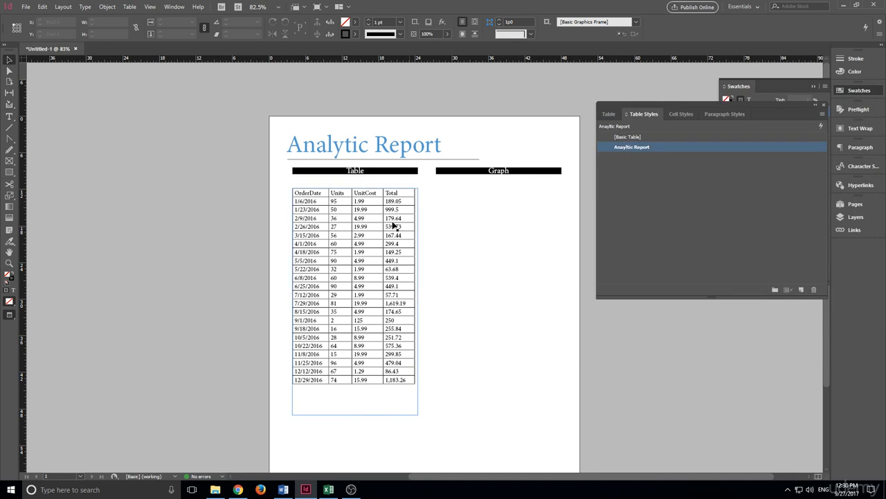
Apply the Anayltic Report table style to the order table
double_click(394, 218)
drag(394, 218, 381, 218)
click(380, 218)
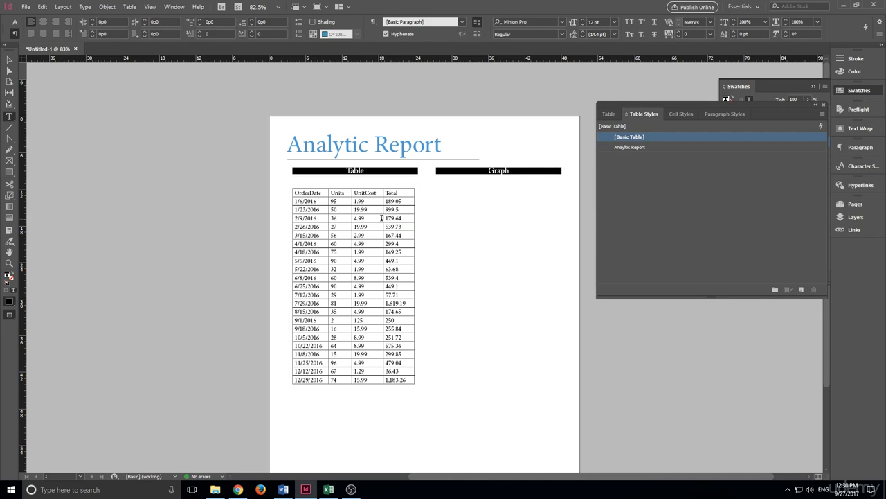
click(644, 148)
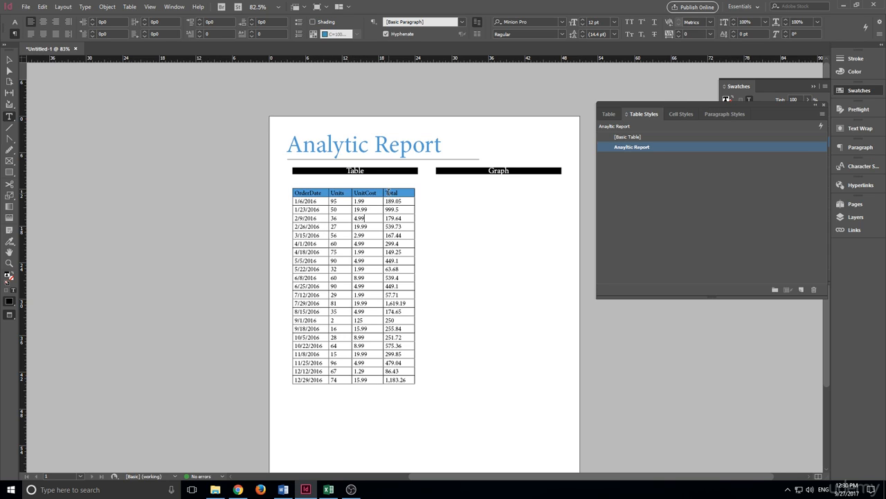
With the OrderDate heading text selected, create a paragraph style and name it "Analytic Header"
click(681, 114)
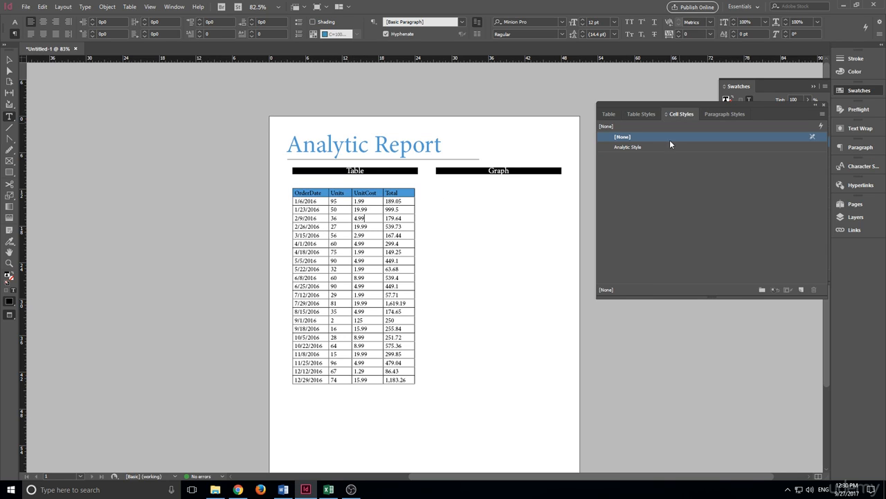
click(708, 113)
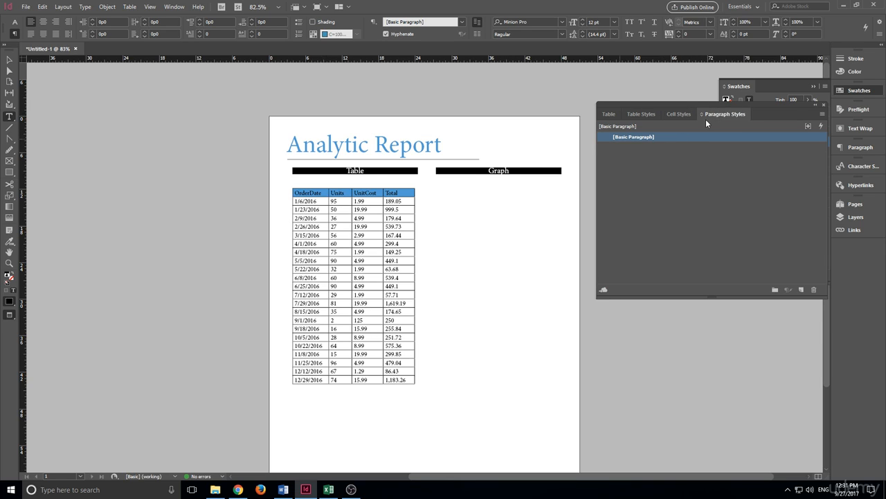
drag(323, 193, 302, 193)
click(804, 286)
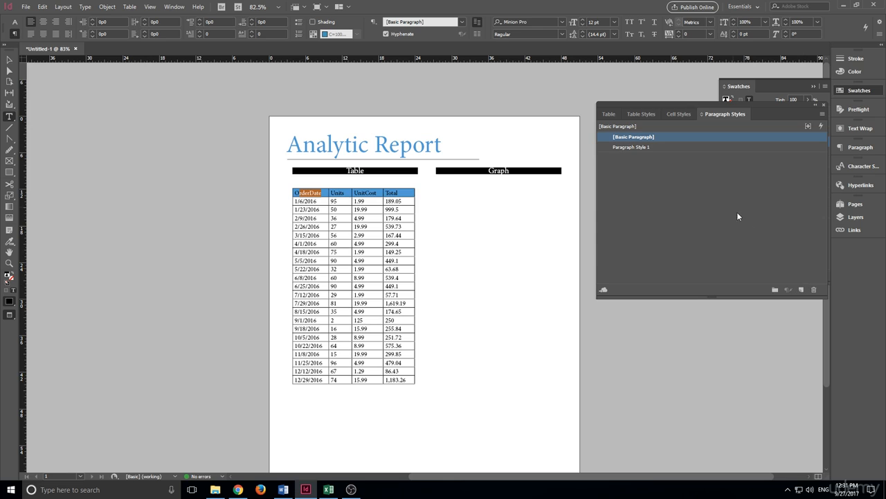
click(663, 147)
double_click(656, 147)
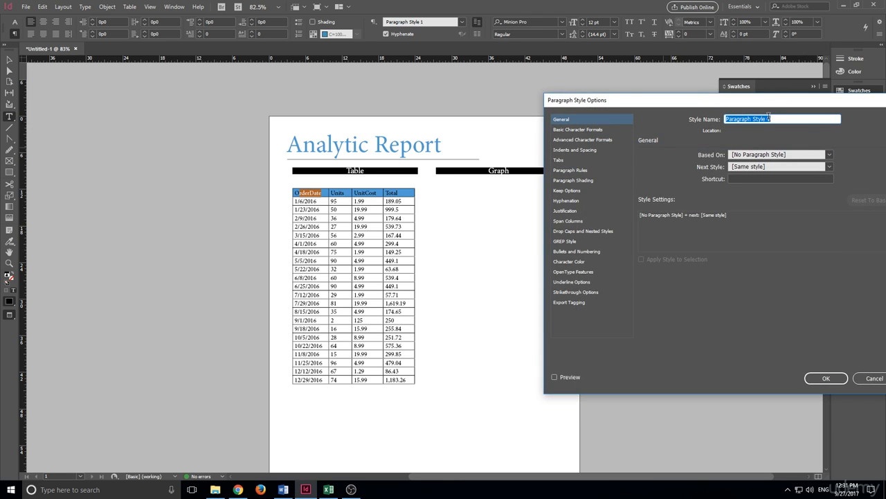
text(Anaytic Headi)
click(736, 118)
text(l)
Set the Analytic Header style to font style Bold Cond and character color [Paper], and save the style
click(584, 130)
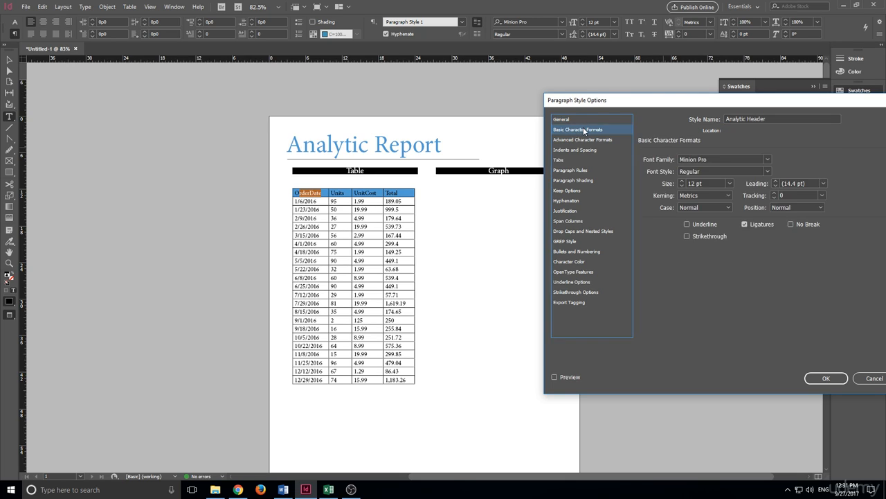
click(742, 158)
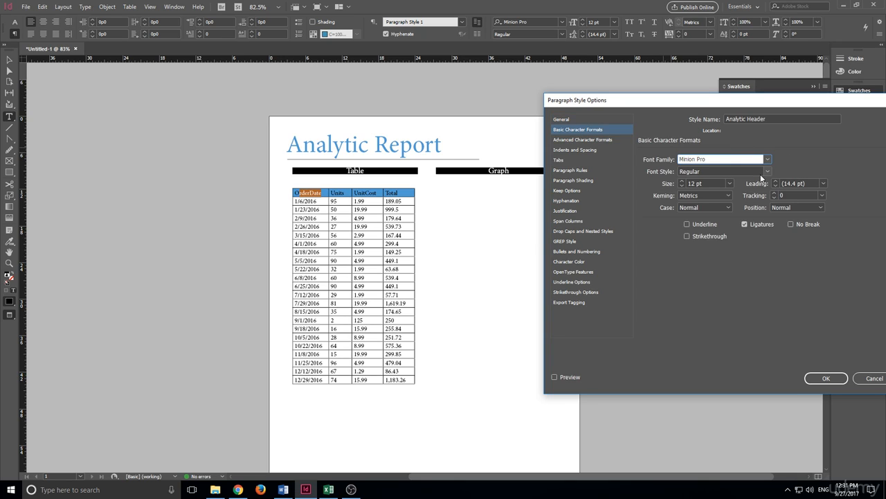
click(766, 172)
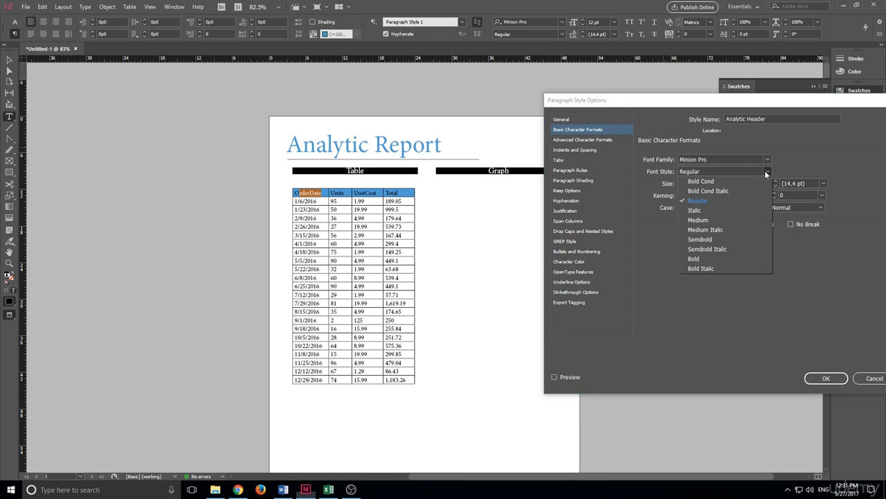
click(707, 181)
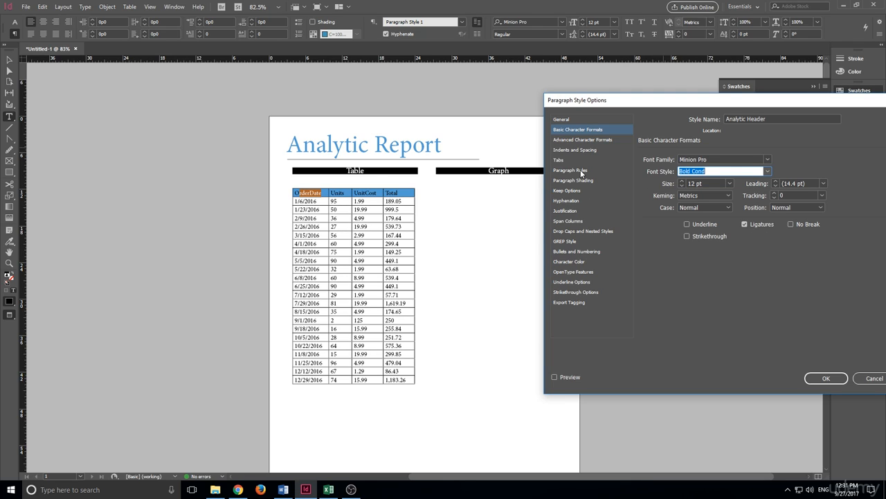
click(585, 262)
click(705, 170)
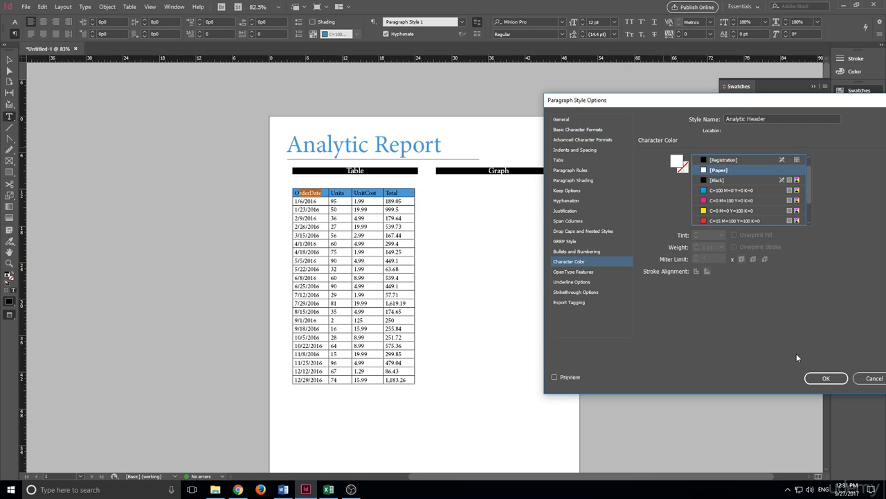
click(826, 378)
Apply the Analytic Header paragraph style to the table's entire header row and deselect the table
click(337, 209)
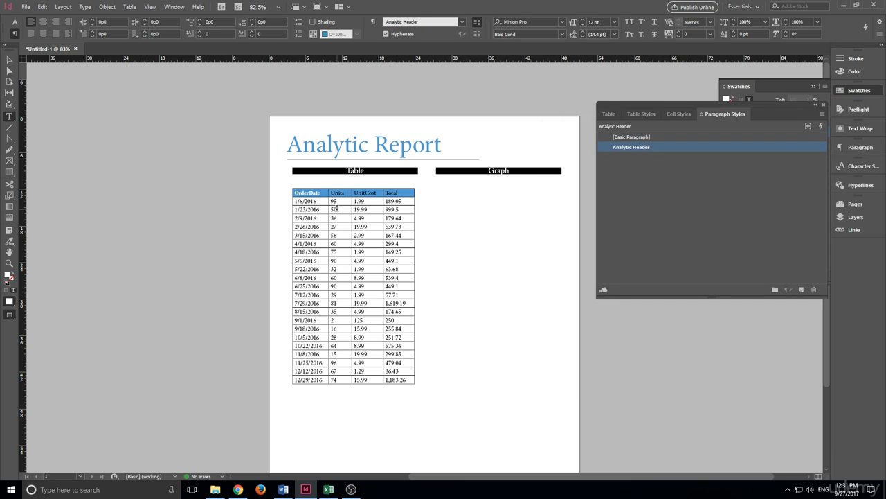
click(327, 192)
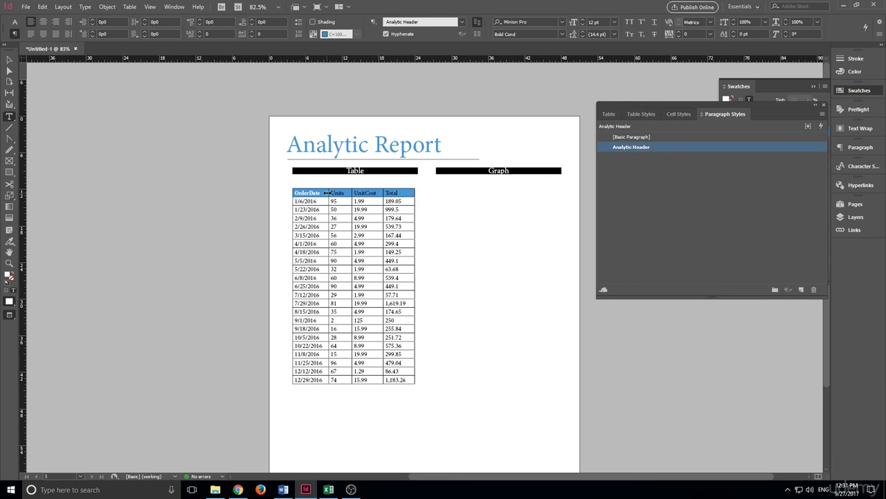
click(291, 193)
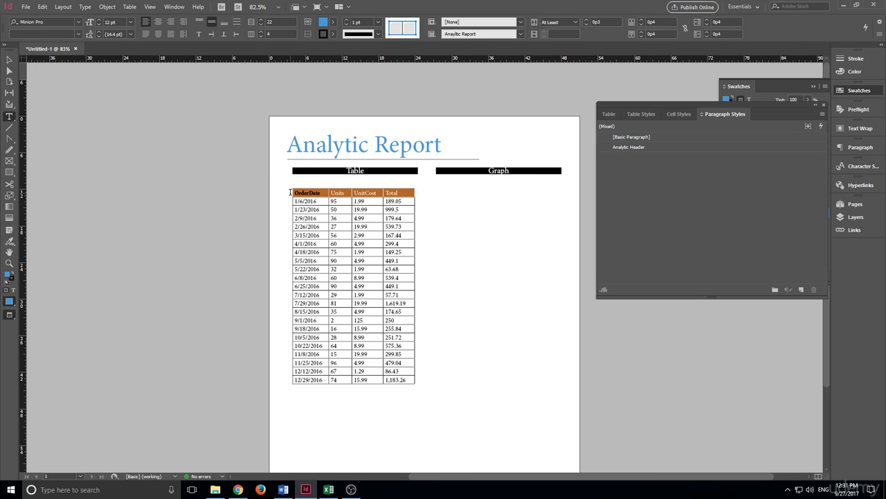
click(313, 194)
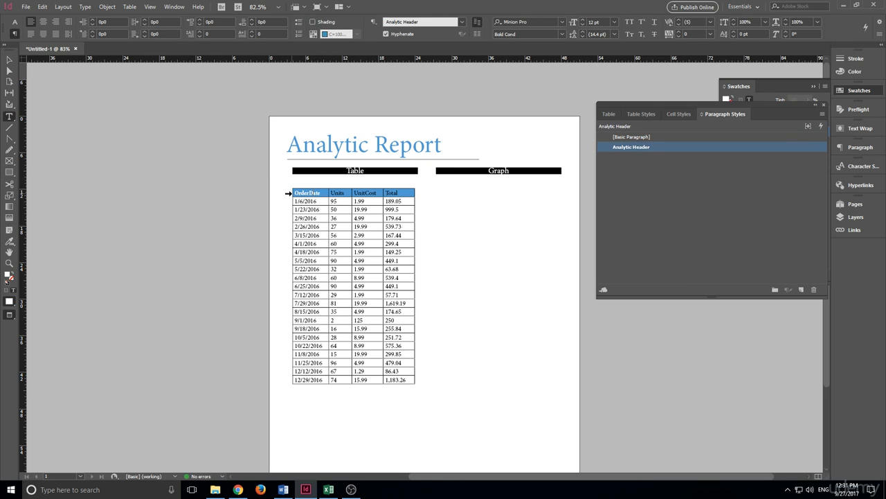
click(288, 193)
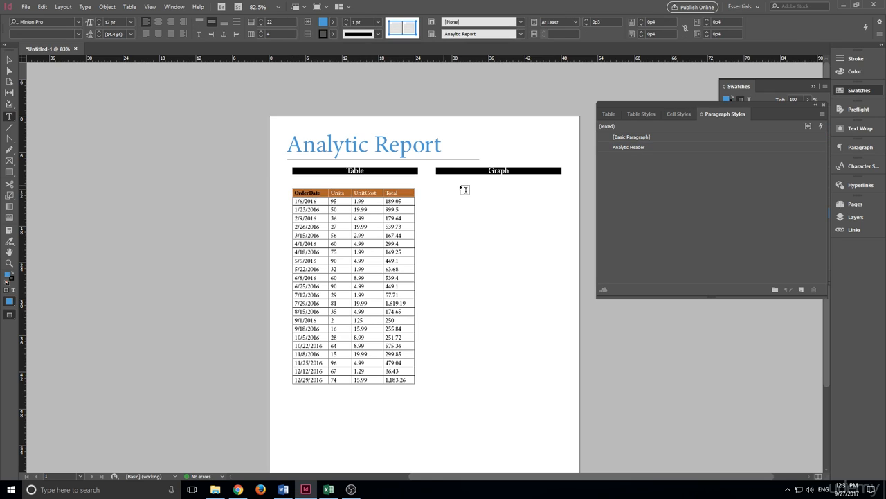
click(674, 148)
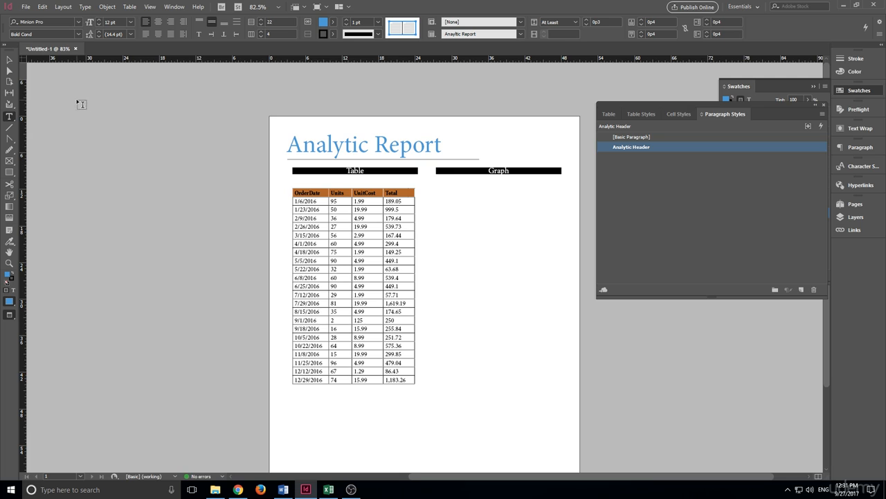
click(10, 60)
click(477, 286)
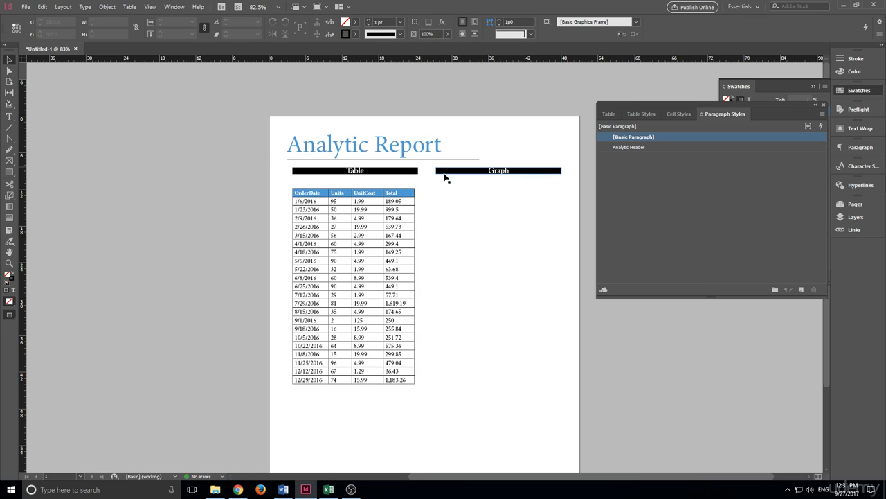
Draw a text frame about 15p7 wide and 3p0 high beside the report title and enter the author's full name
click(9, 117)
drag(471, 131, 567, 154)
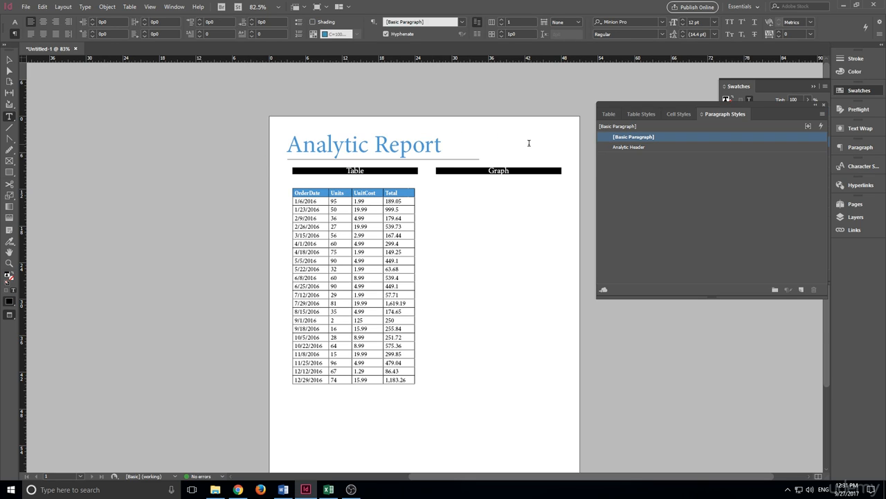
text(Kurt Anderson)
Insert "VideoSchoolOnline" on its own line above the author's name
click(9, 59)
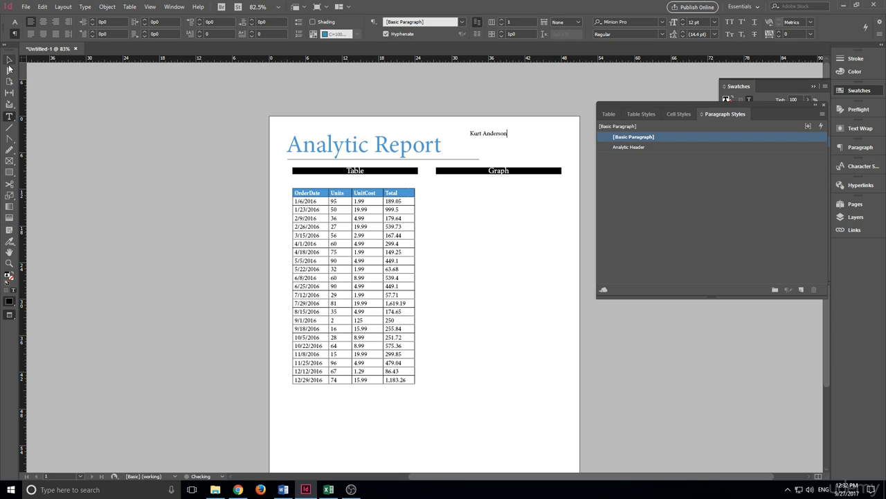
double_click(504, 143)
drag(511, 137, 451, 135)
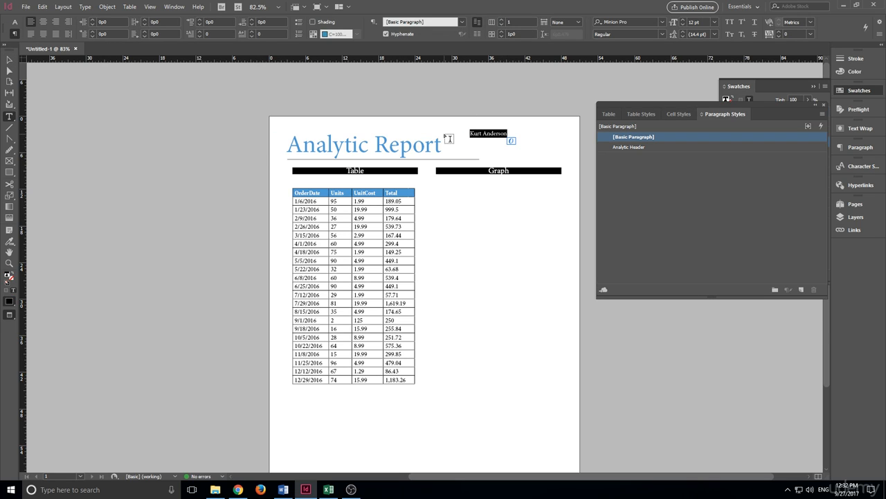
text(VideoSchoolOnlin)
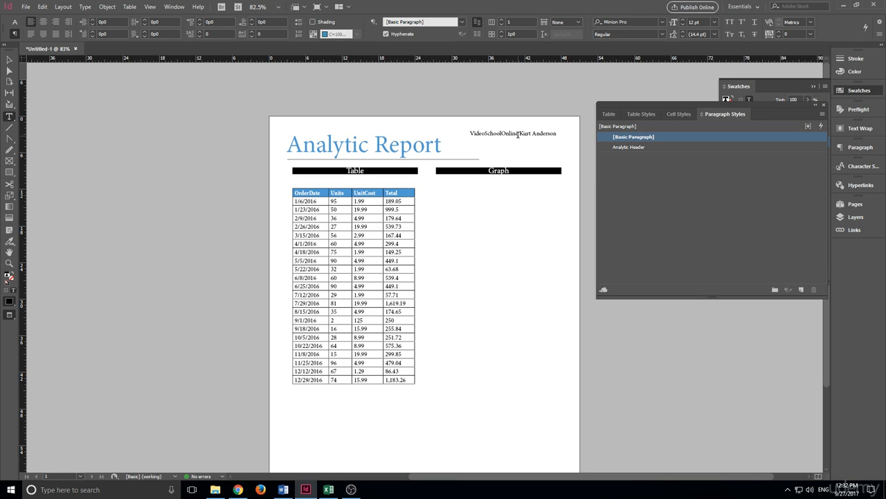
key(Return)
Set the font size of both lines in the company and author text frame to 16 pt
drag(517, 147, 470, 132)
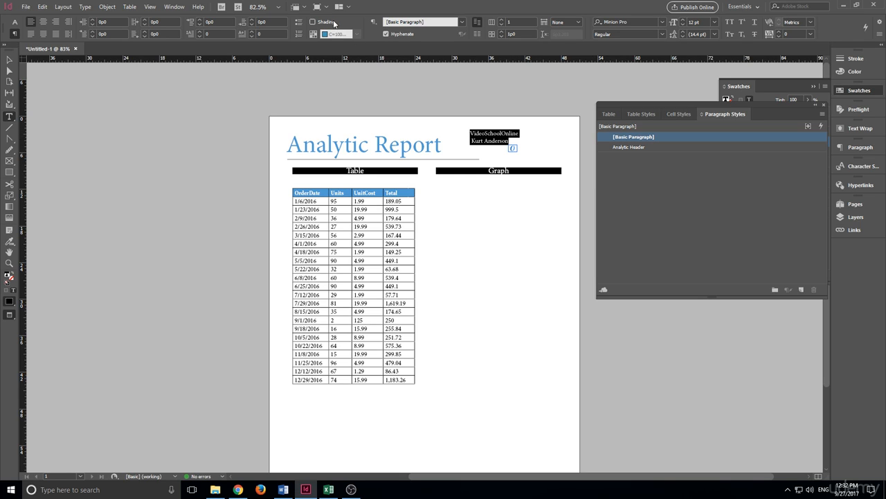
click(682, 20)
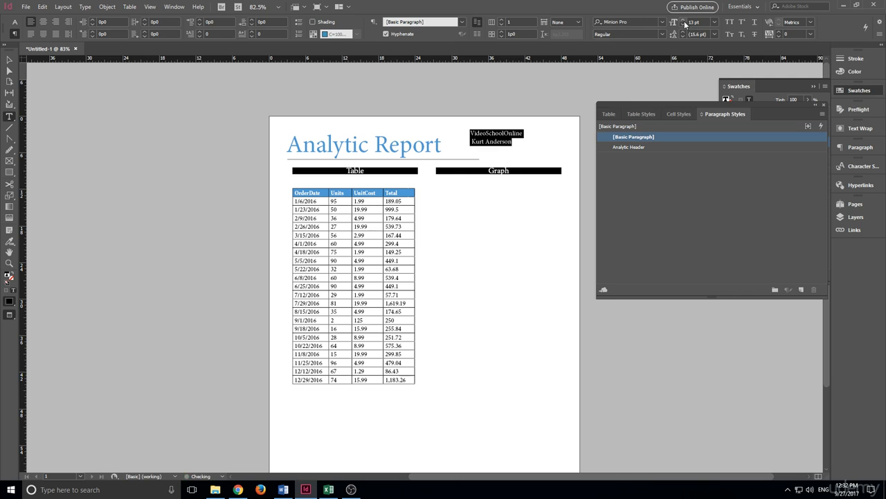
click(683, 19)
click(683, 19)
click(683, 19)
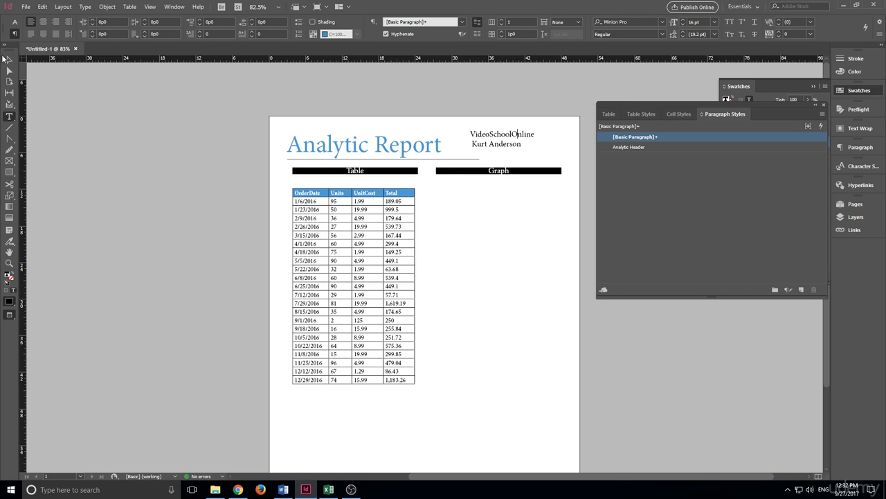
Narrow the company and author text frame to about 11p2 and move it into the page's upper-right corner
click(9, 60)
click(537, 140)
mouse_move(537, 139)
mouse_down()
mouse_move(548, 142)
mouse_move(530, 157)
mouse_move(544, 150)
mouse_up()
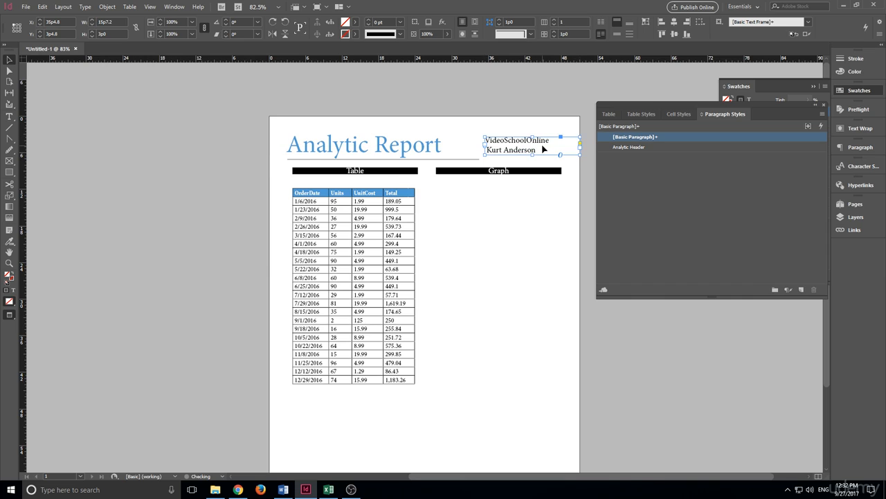
click(580, 243)
click(531, 145)
drag(580, 149, 546, 145)
click(583, 237)
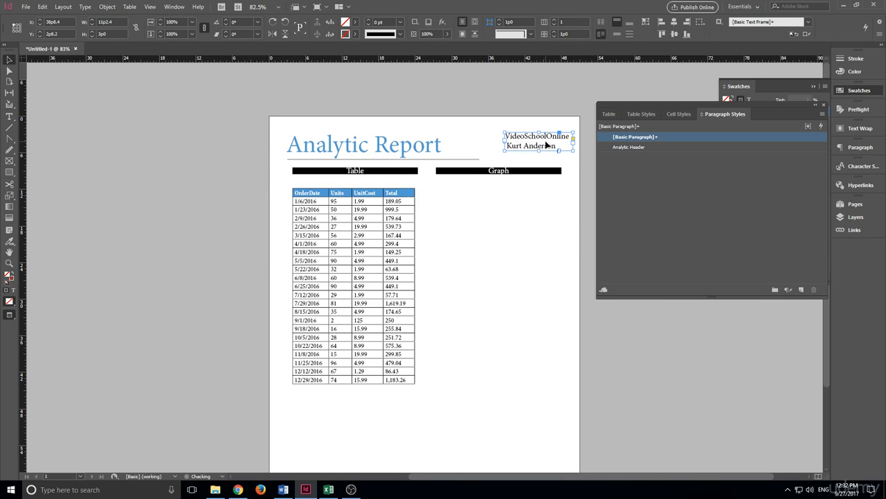
Set the font size of all text in the company and author frame to 15 pt
double_click(539, 147)
key(ctrl+a)
key(ctrl+s)
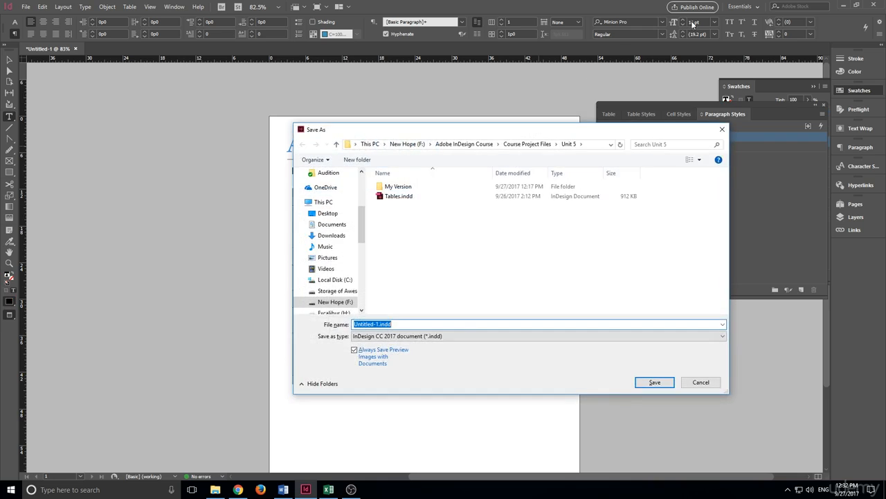
click(722, 132)
click(682, 26)
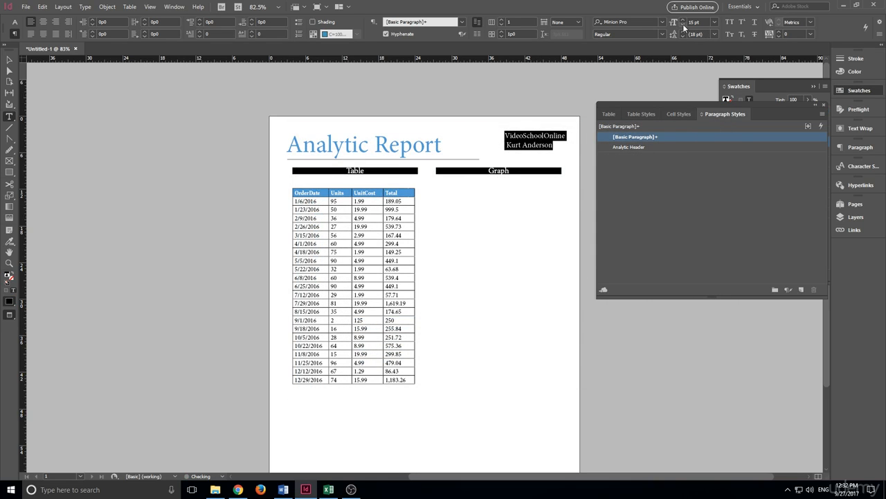
Delete the leading space before the author's name so both lines align, and deselect the text frame
click(535, 150)
key(Home)
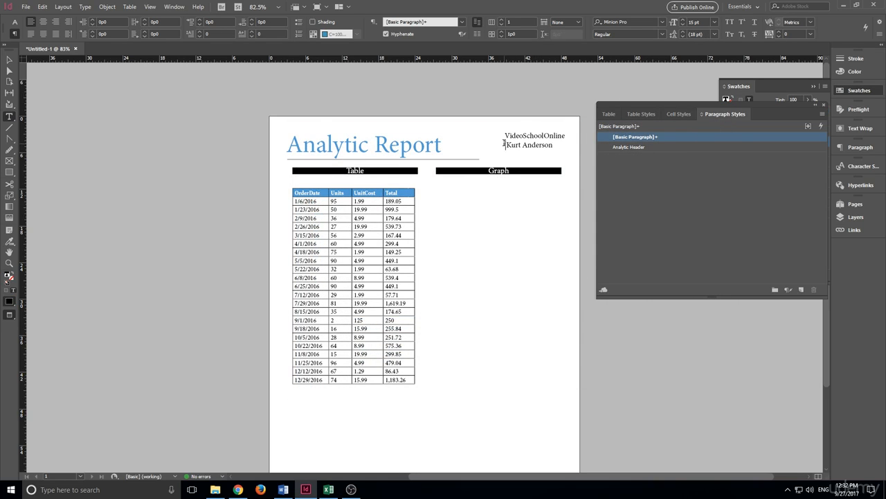
key(BackSpace)
click(10, 59)
click(563, 183)
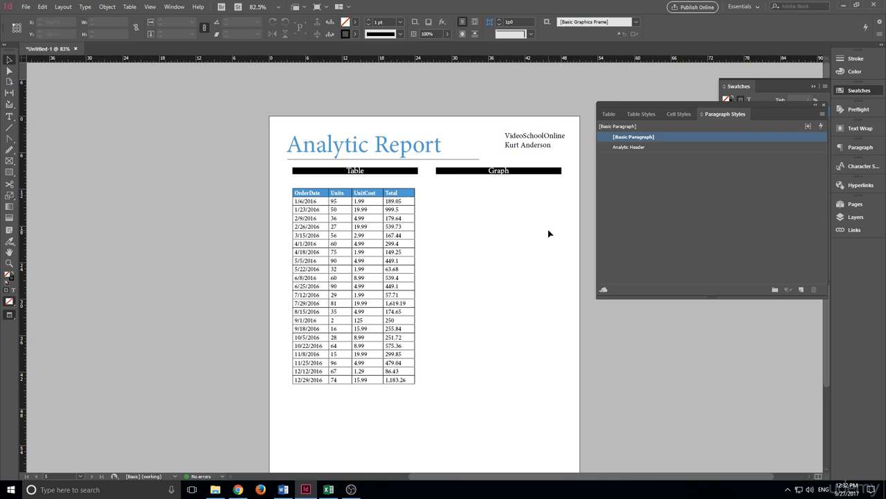
Nudge the company and author text frame slightly down and deselect it
click(548, 152)
key(Down)
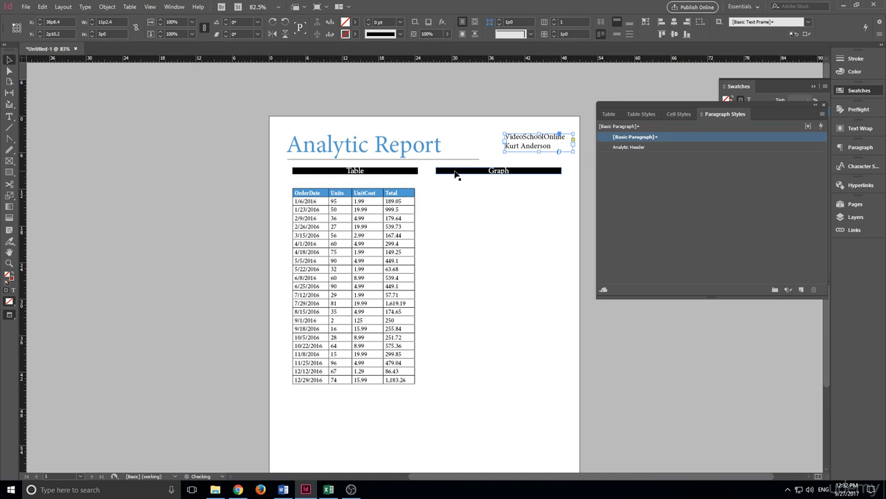
click(533, 186)
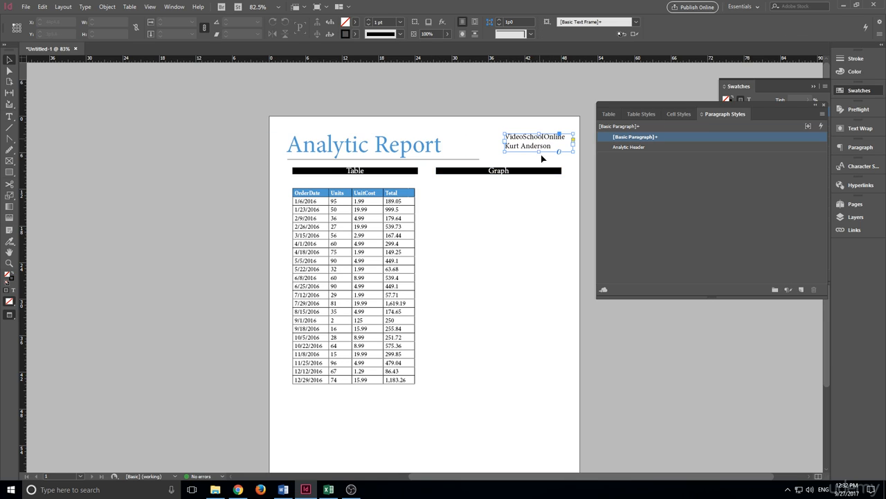
Edit the order table's "Anayltic Report" table style so its fills alternate with the Every Other Row pattern
click(383, 218)
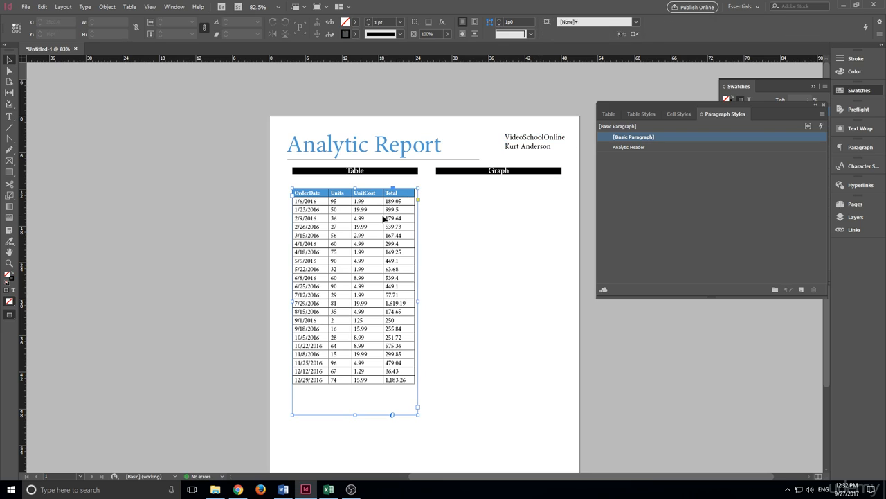
double_click(334, 203)
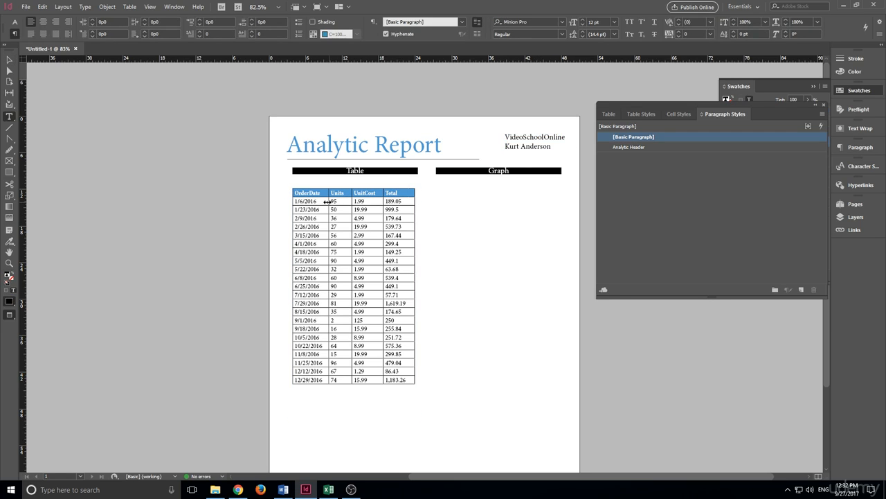
click(641, 113)
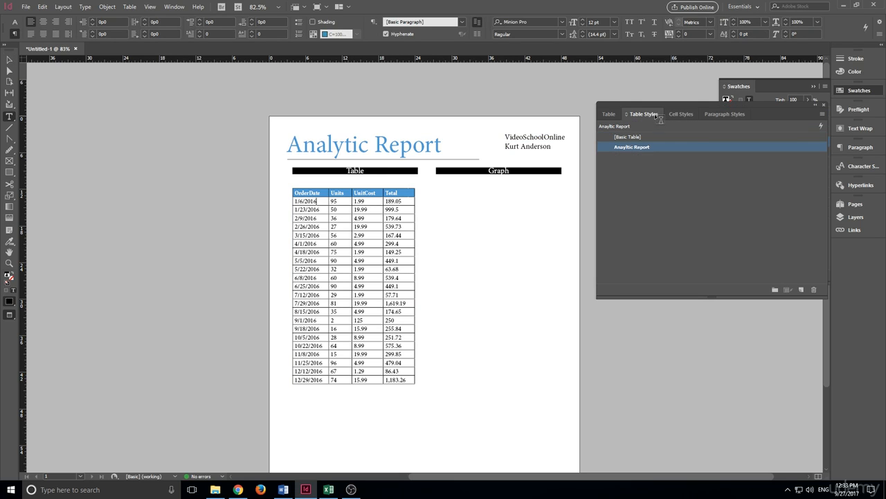
double_click(638, 148)
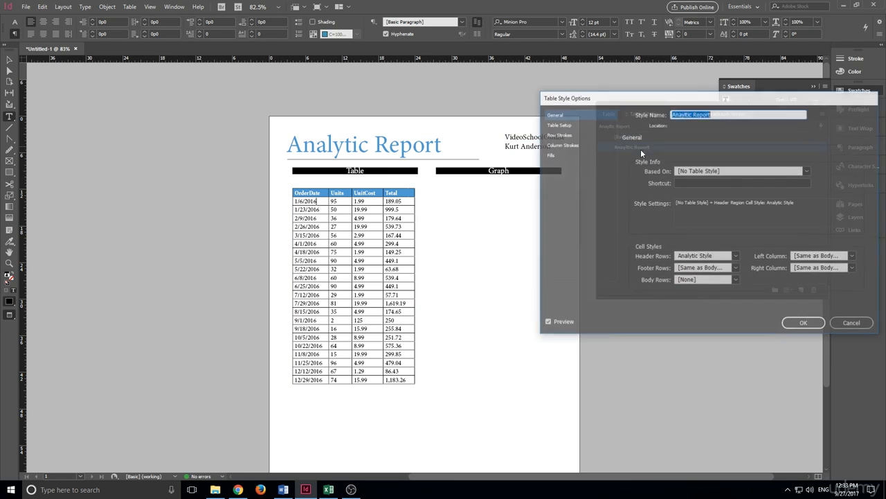
click(572, 155)
click(720, 163)
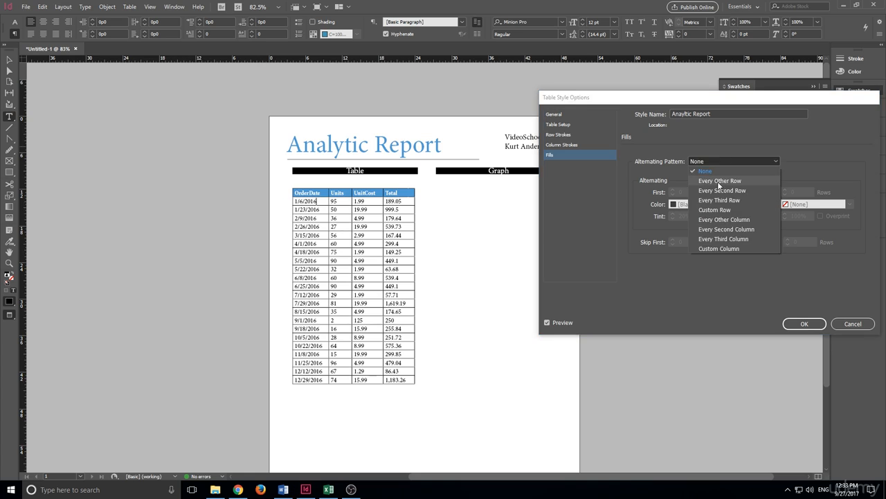
click(720, 181)
Set the tint of the table style's first alternating row fill to 10%
drag(674, 103, 565, 91)
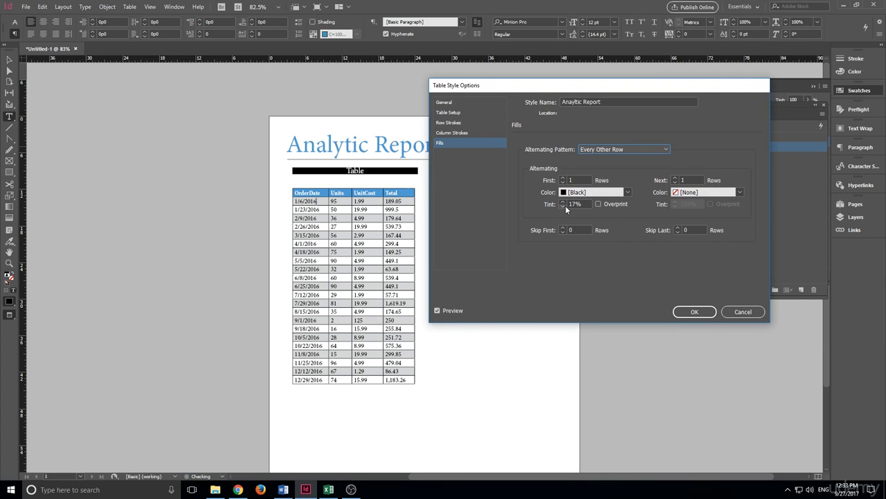
click(564, 207)
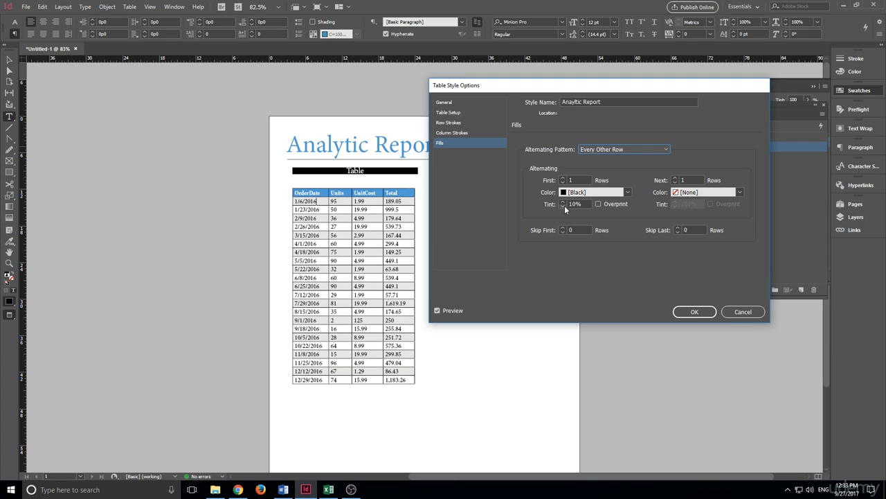
click(564, 202)
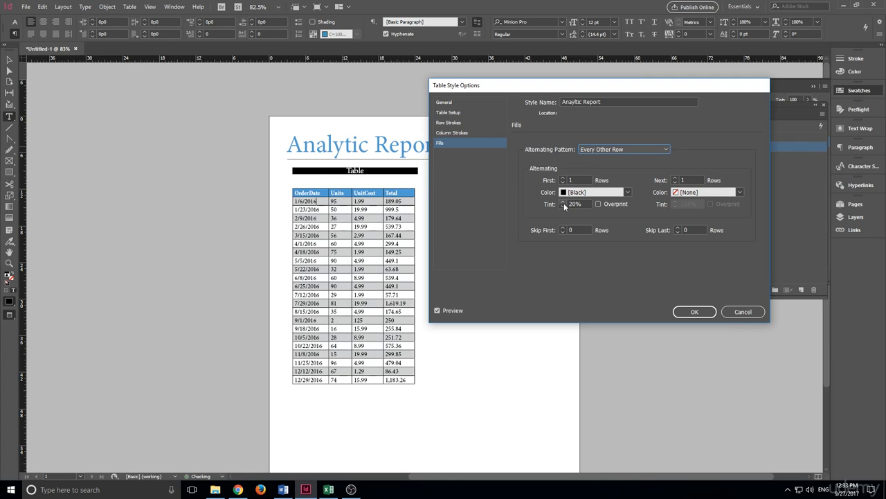
click(563, 207)
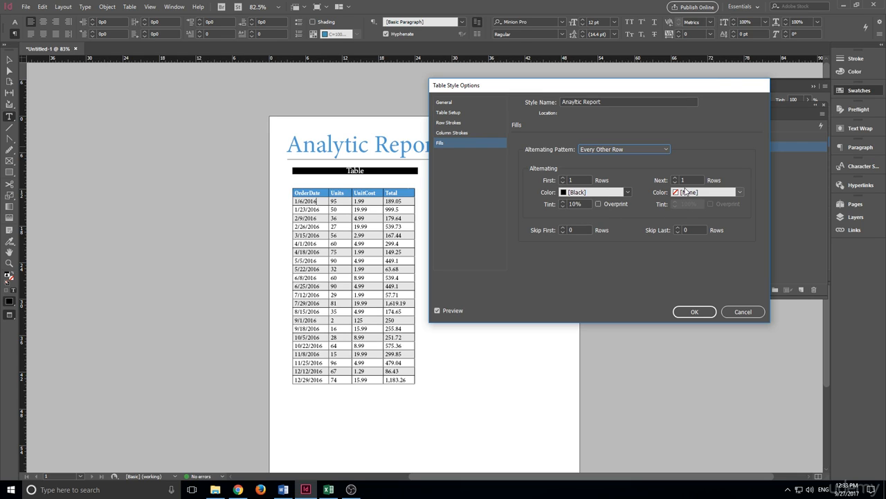
Set the first alternating row fill to the C=66 M=27 Y=0 K=0 blue swatch and apply the table style changes
click(593, 191)
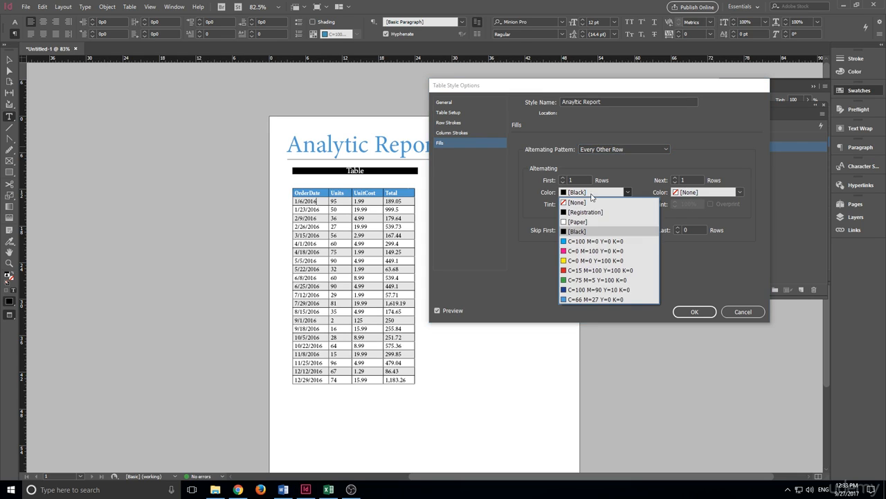
click(596, 302)
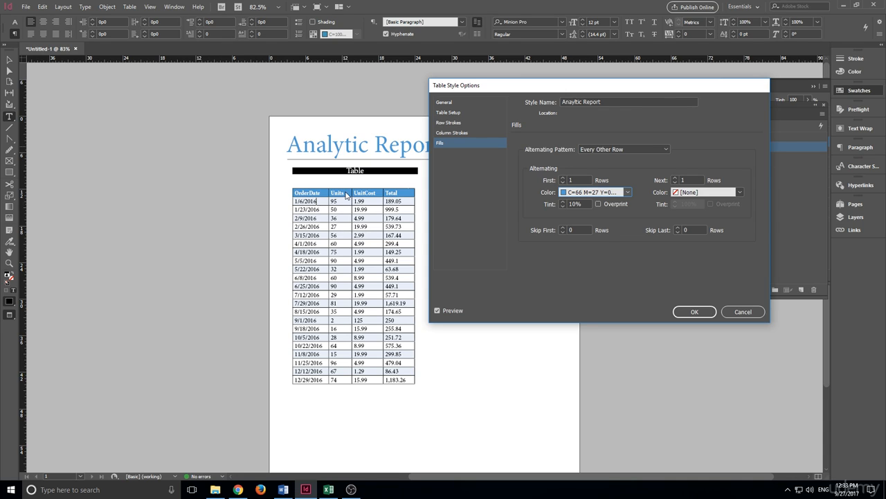
click(698, 312)
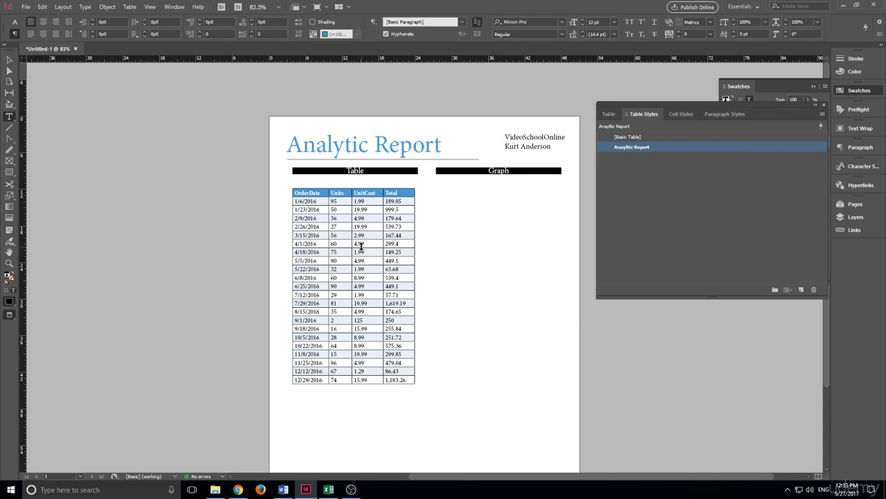
Move the "Table" and "Graph" heading frames down to Y 9p2.8, closer to the order table
click(9, 60)
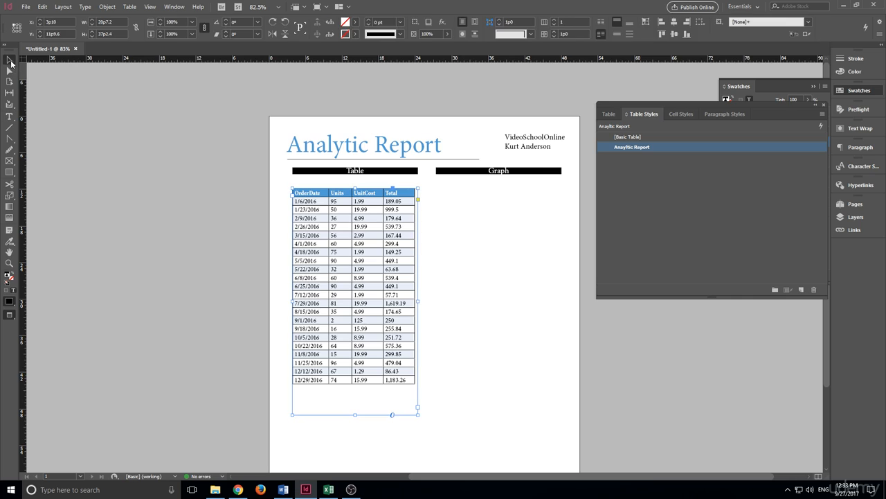
click(369, 164)
click(385, 172)
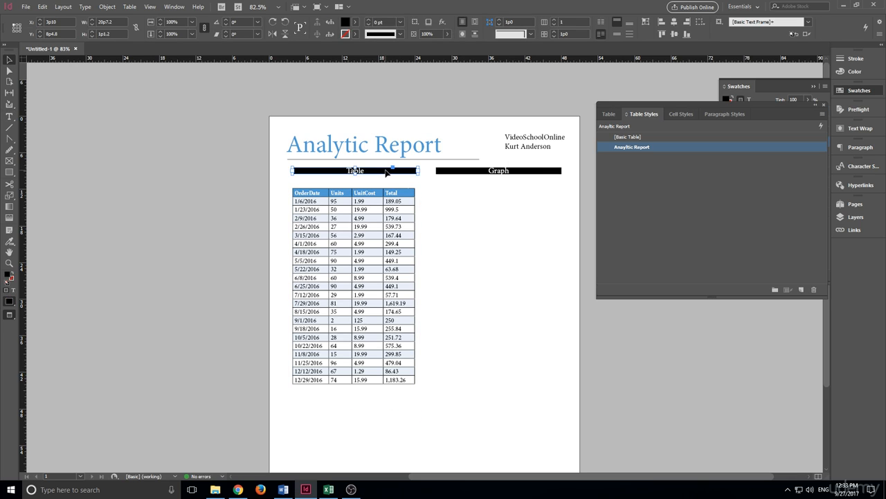
key(shift+Down)
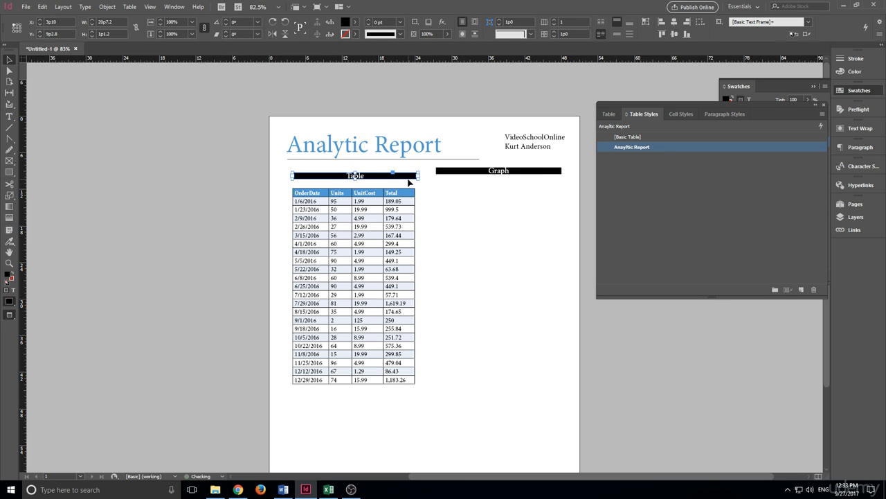
click(470, 171)
key(shift+Down)
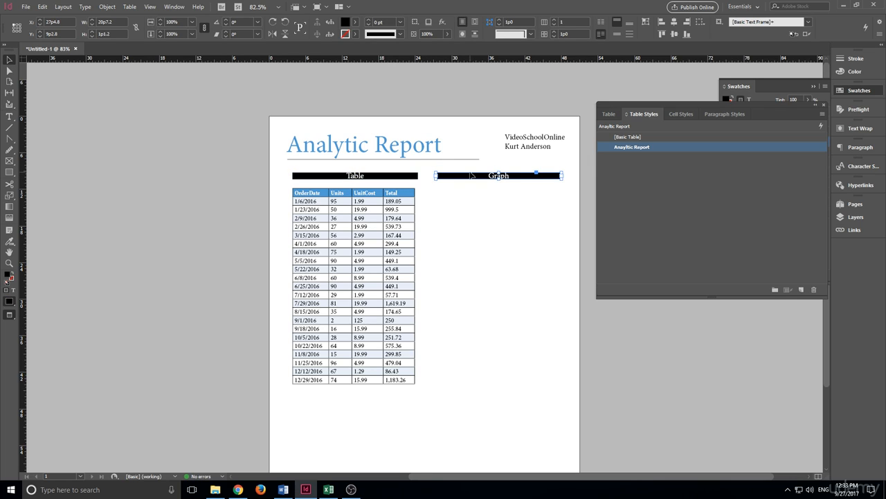
click(459, 196)
Show the guides and widen the "Table" and "Graph" heading frames toward the center guide, leaving a narrow gap between them
key(w)
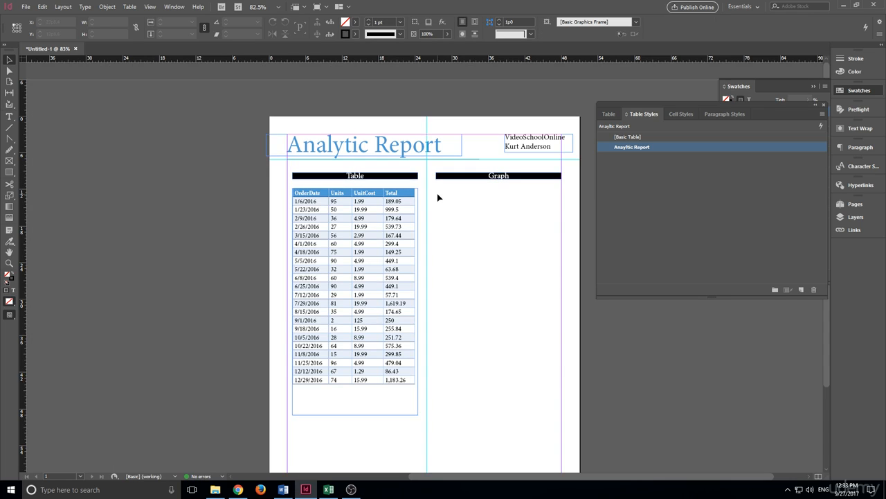
click(418, 176)
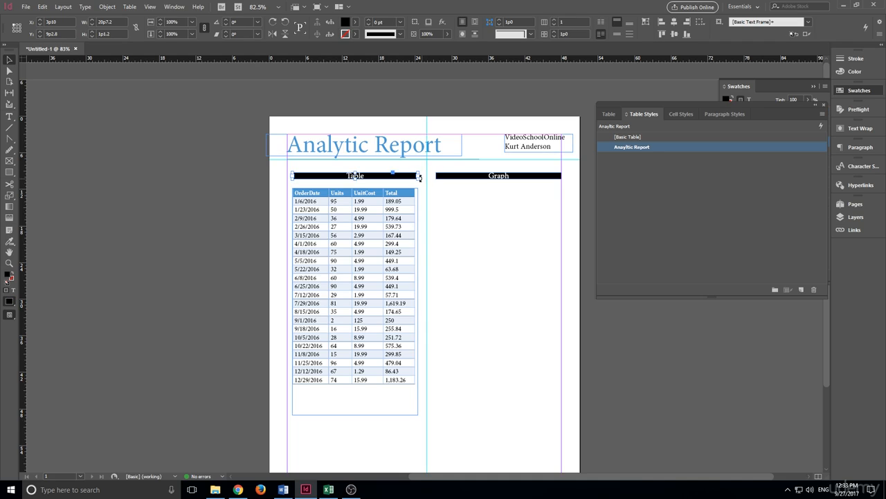
key(ctrl+2)
drag(415, 181, 441, 180)
click(495, 191)
click(458, 184)
click(447, 207)
Hide the guides and frame edges and examine the whole page's layout at 75% zoom
key(ctrl+minus)
key(ctrl+minus)
key(ctrl+minus)
key(ctrl+minus)
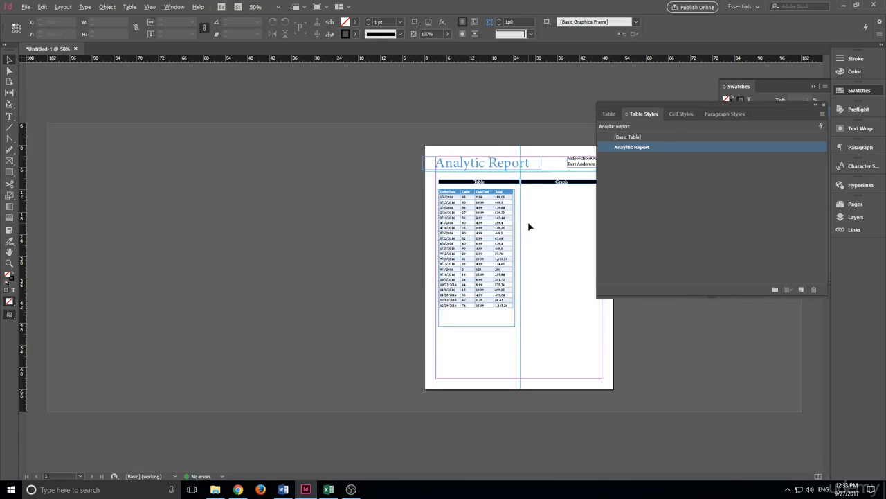
key(ctrl+equal)
key(w)
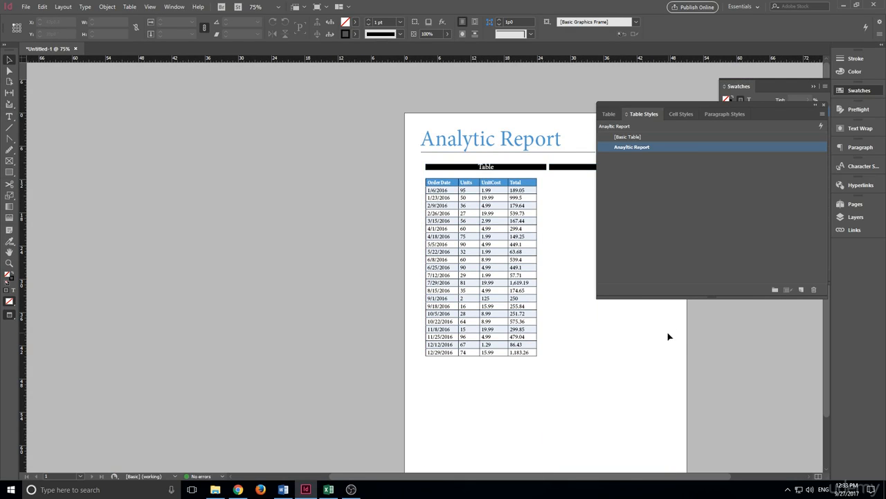
drag(468, 477, 531, 477)
scroll(513, 243, down, 2)
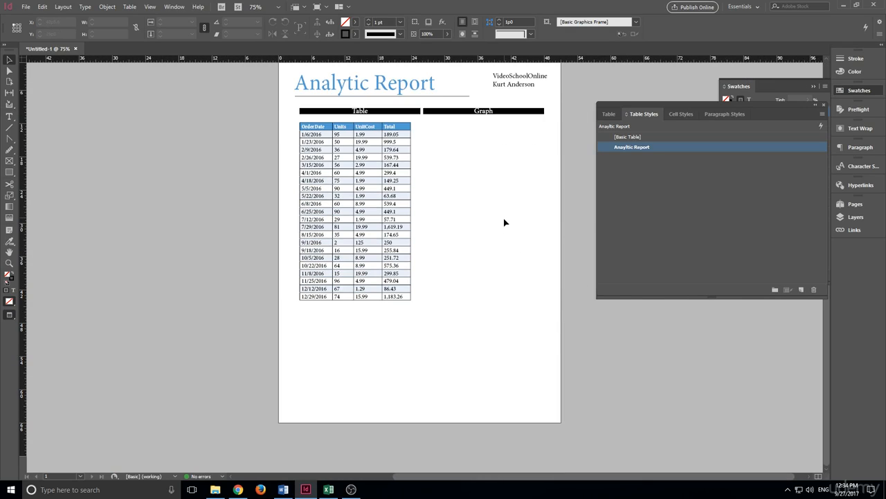
scroll(505, 235, up, 2)
scroll(353, 322, down, 1)
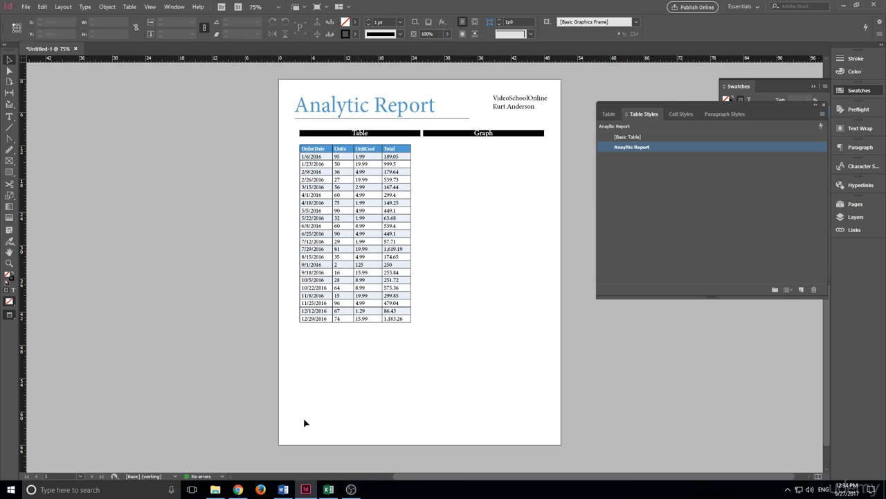
Place chart.PNG from the Unit 5 "My Version" folder on the page and move it below the order table
click(226, 491)
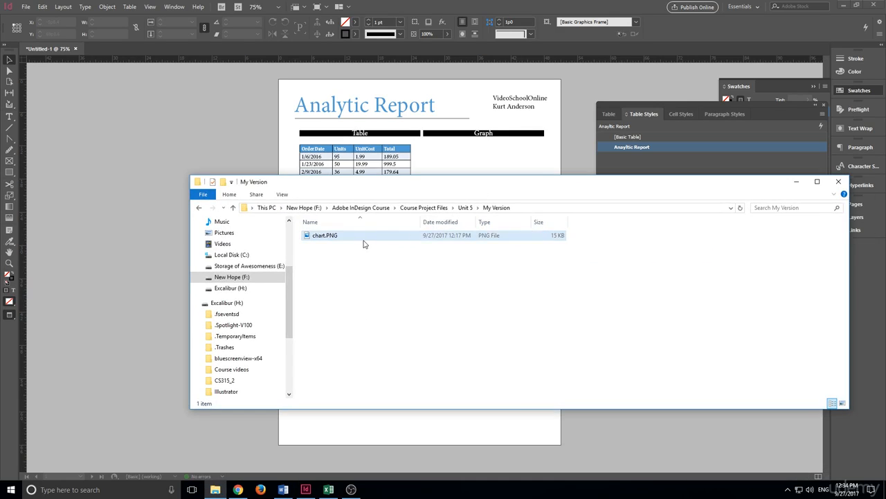
drag(475, 191, 511, 370)
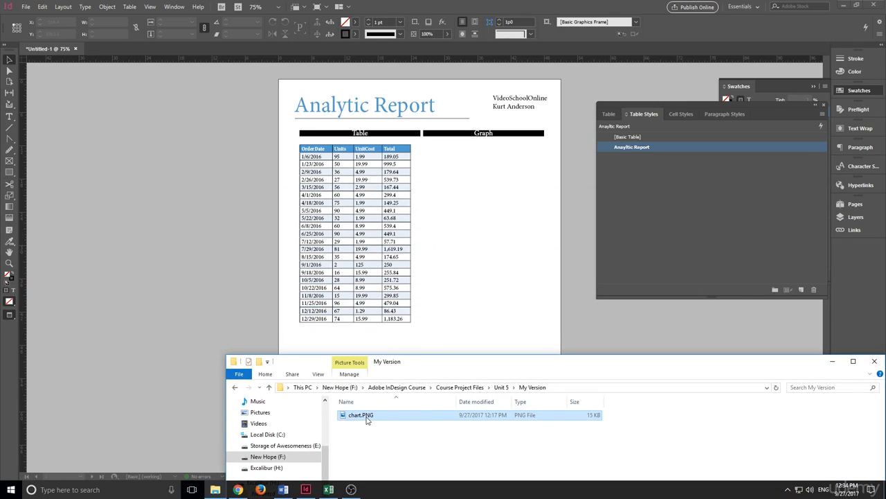
drag(367, 416, 414, 221)
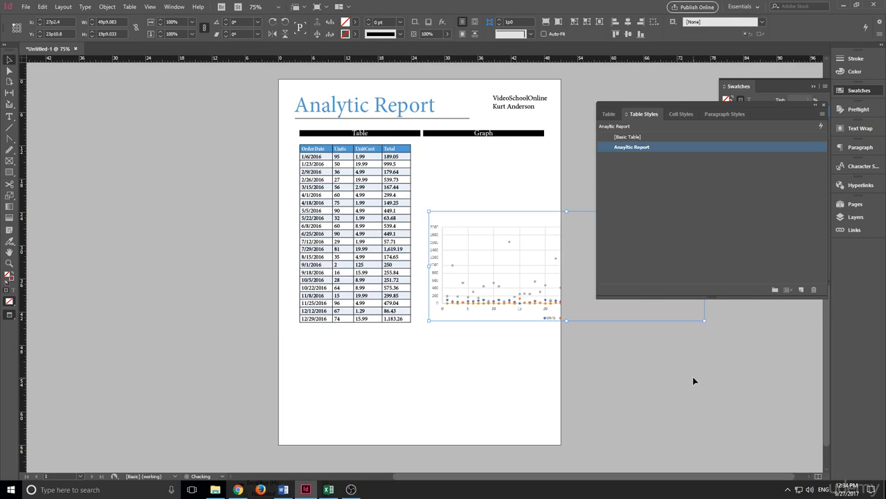
drag(500, 275, 379, 390)
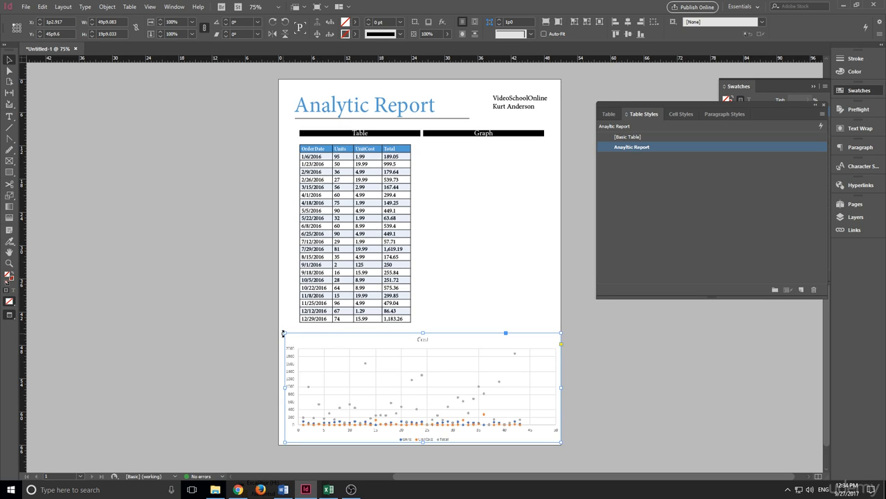
Scale the chart image down to about 25p2 wide and 11p2 high and position it under the "Graph" heading
drag(284, 333, 388, 373)
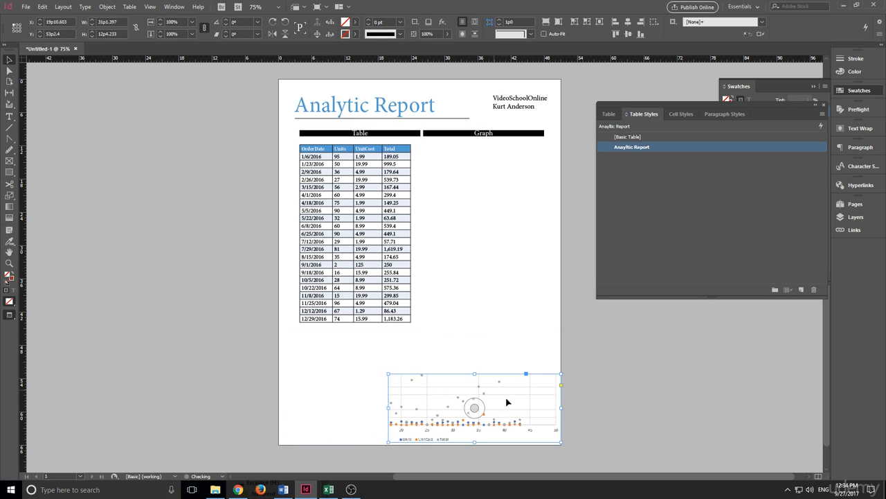
key(ctrl+z)
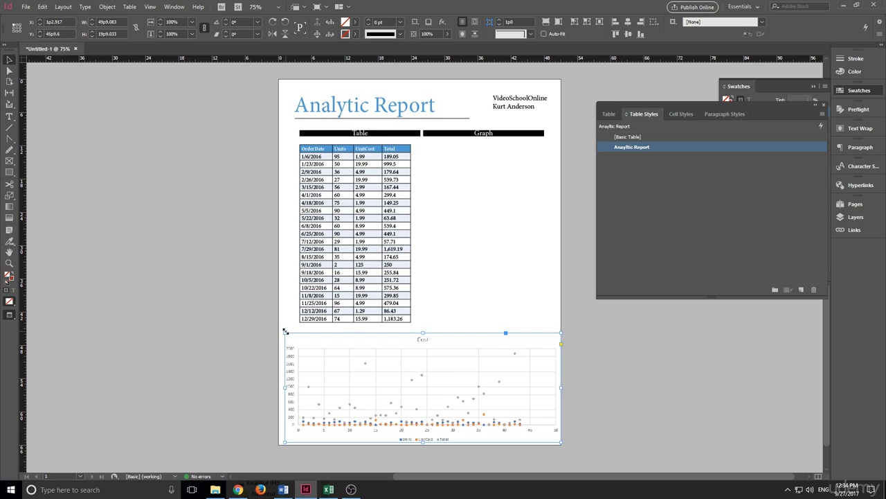
drag(291, 333, 407, 380)
drag(494, 407, 506, 181)
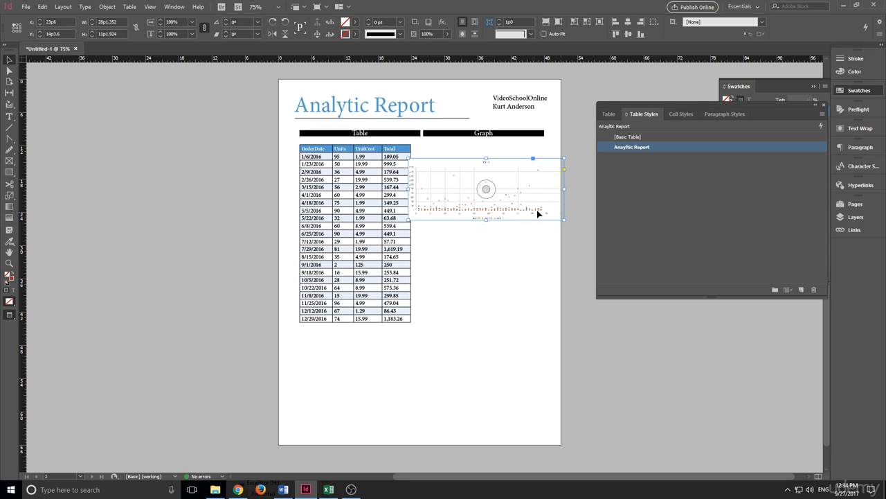
drag(566, 189, 565, 189)
Delete the chart under the "Graph" heading, undo the deletion, and deselect everything
drag(476, 191, 483, 193)
key(Delete)
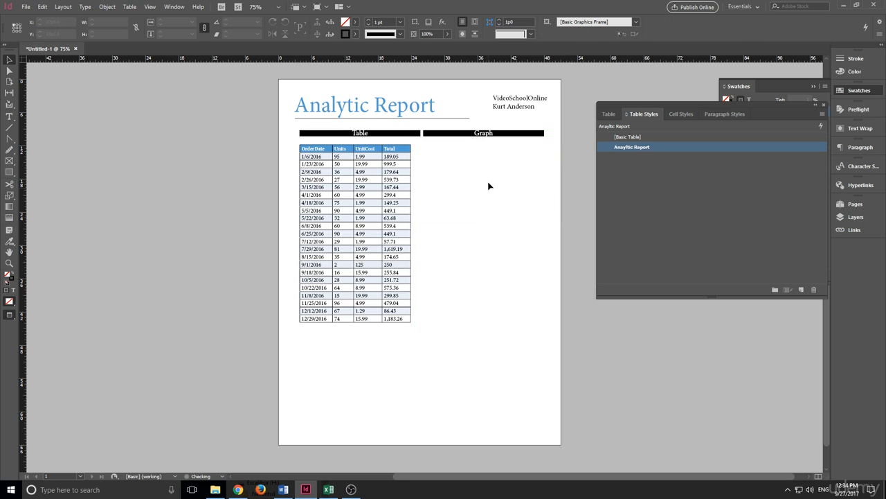
key(ctrl+z)
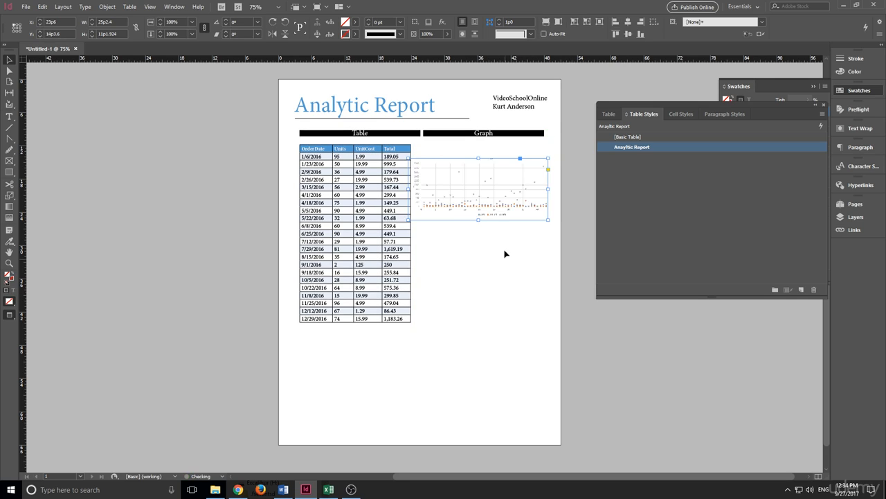
drag(503, 181, 517, 204)
click(391, 211)
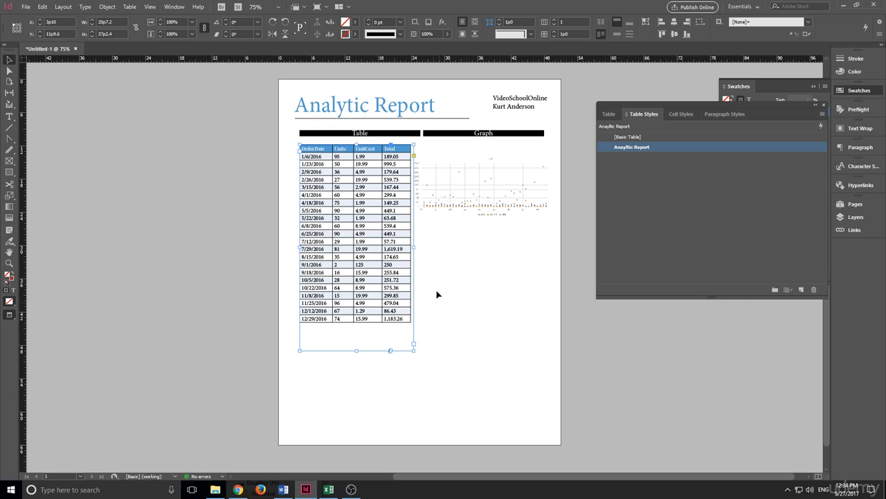
click(490, 247)
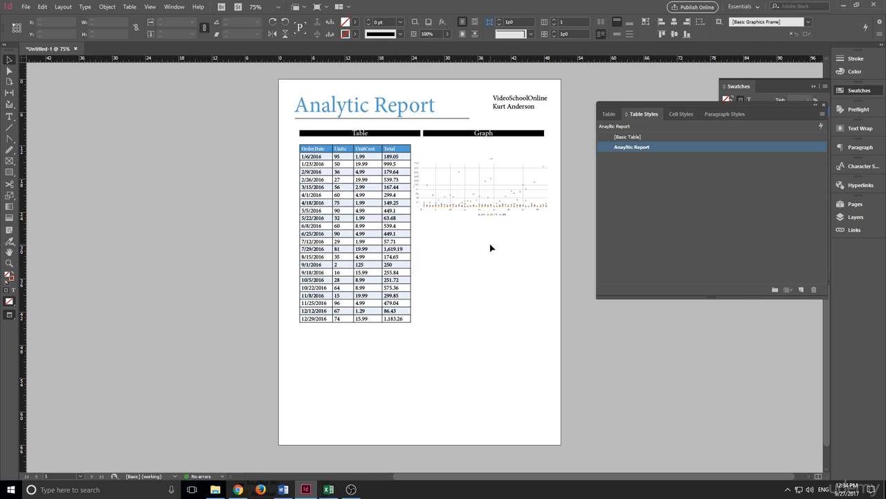
Shift the chart image under the "Graph" heading slightly right, away from the order table, and deselect it
click(497, 203)
key(ctrl+equal)
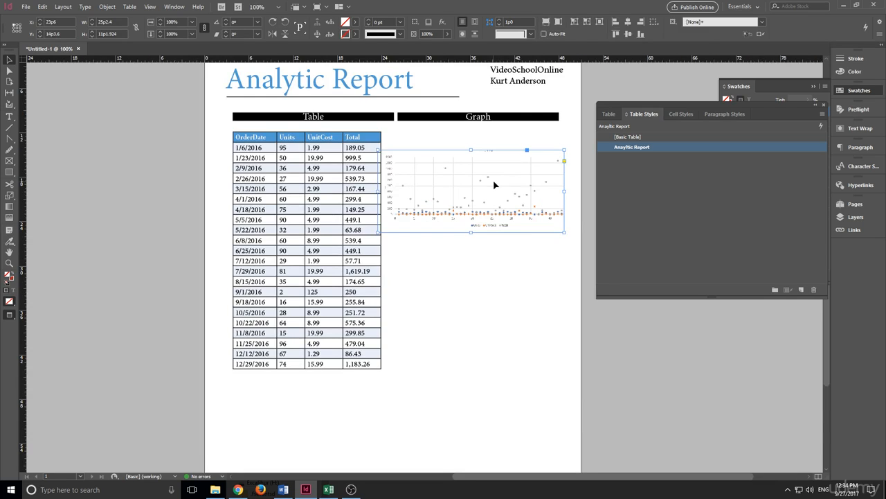
drag(494, 185, 501, 185)
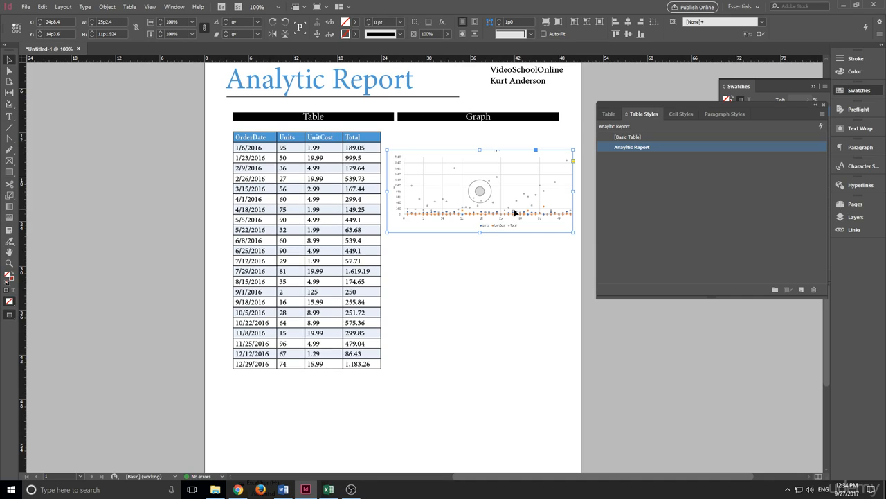
click(516, 322)
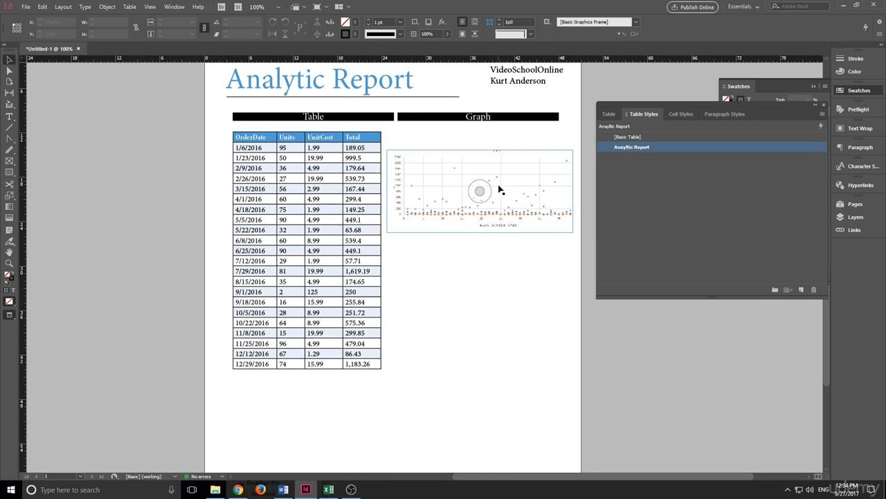
Move the chart image below the order table and enlarge it to about 43p6 wide and 19p3 high
drag(487, 225, 424, 422)
scroll(425, 410, down, 3)
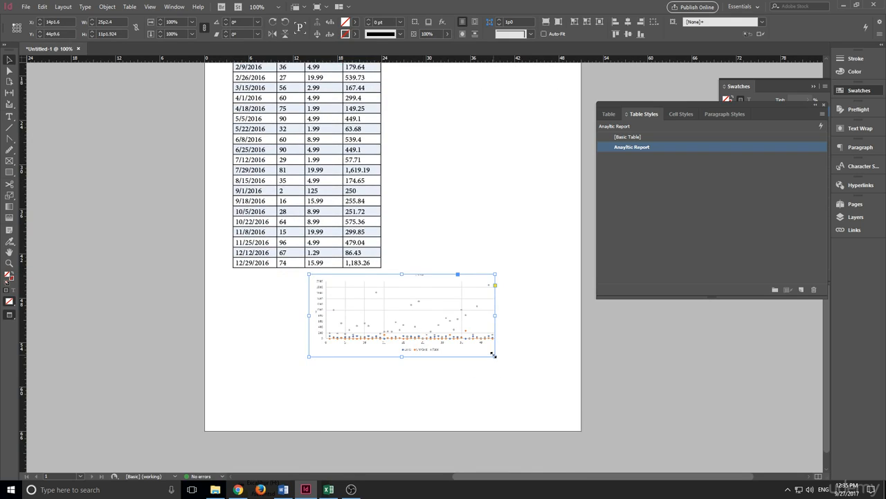
drag(493, 354, 680, 436)
drag(553, 333, 449, 328)
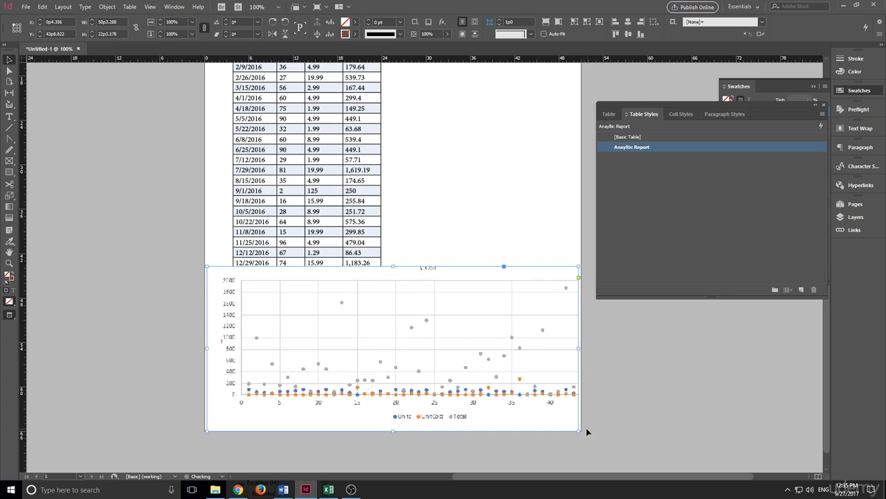
drag(579, 430, 531, 405)
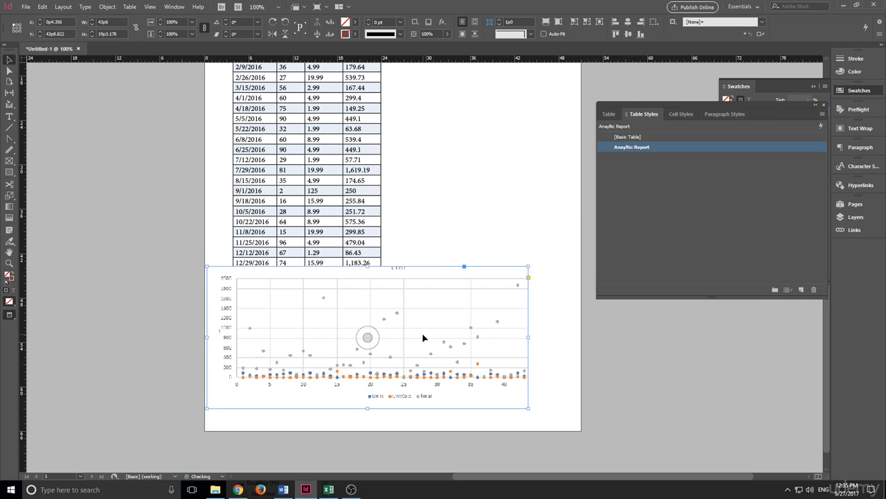
Reposition the chart just clear of the table's last row and widen its frame to about 46p10, viewing the whole page at 75%
drag(421, 337, 439, 322)
key(ctrl+z)
drag(444, 330, 445, 330)
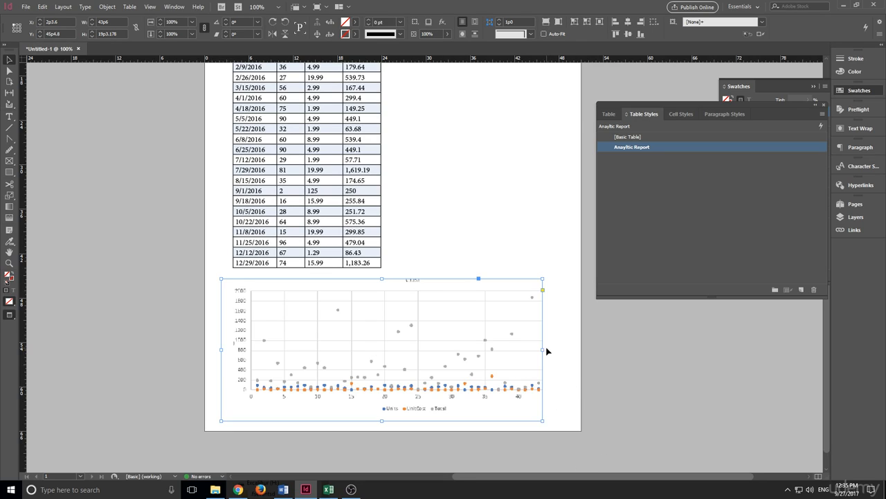
drag(543, 350, 563, 350)
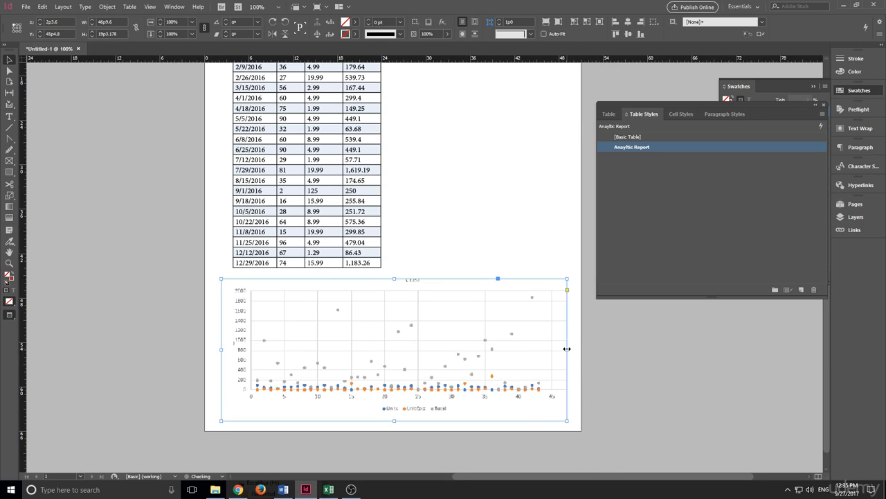
click(600, 354)
scroll(599, 351, up, 3)
scroll(600, 339, down, 1)
key(ctrl+minus)
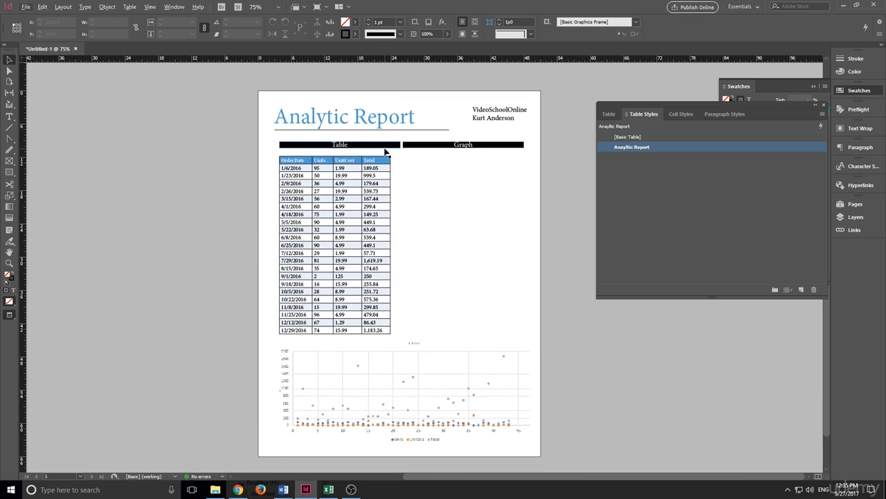
Centre the "Table" heading just below the title line and move the order table under it, shortening the table frame to about 32p7 high
drag(382, 153, 382, 149)
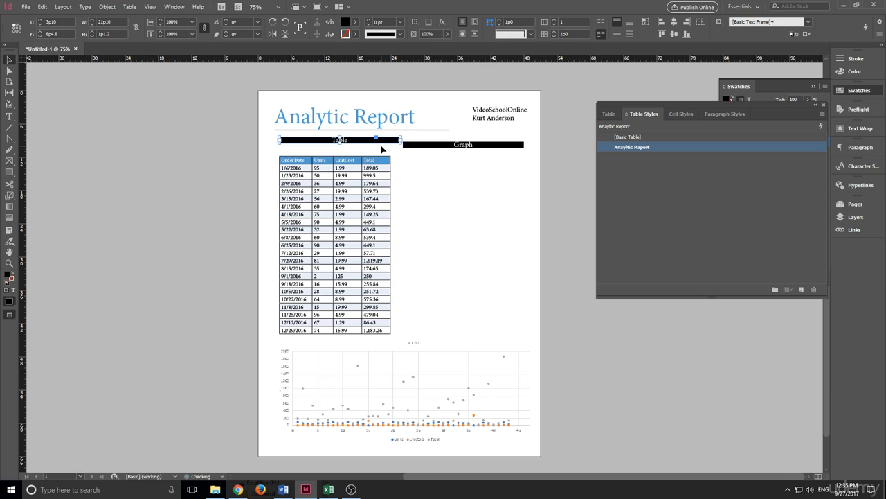
key(shift+Up)
key(shift+Right)
key(shift+Right)
key(shift+Right)
key(shift+Right)
key(shift+Right)
key(shift+Right)
key(shift+Right)
key(shift+Right)
key(shift+Right)
key(shift+Right)
key(shift+Right)
key(shift+Right)
key(shift+Right)
key(shift+Right)
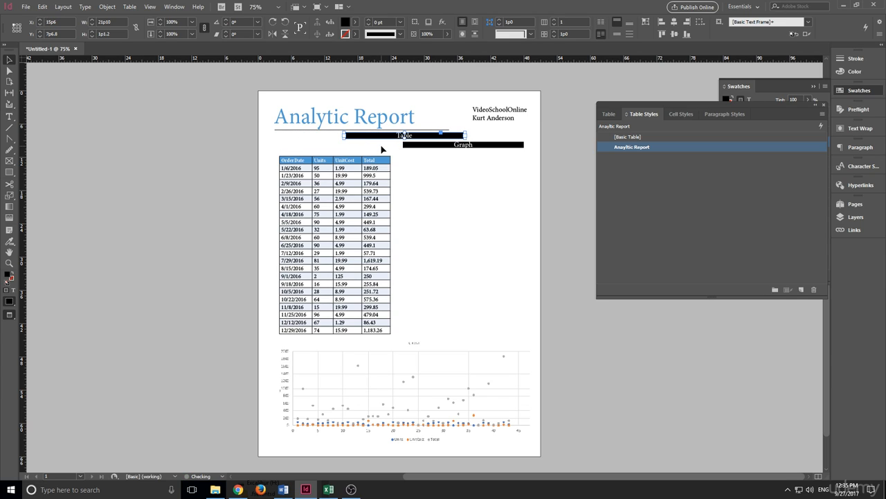
drag(387, 194, 456, 187)
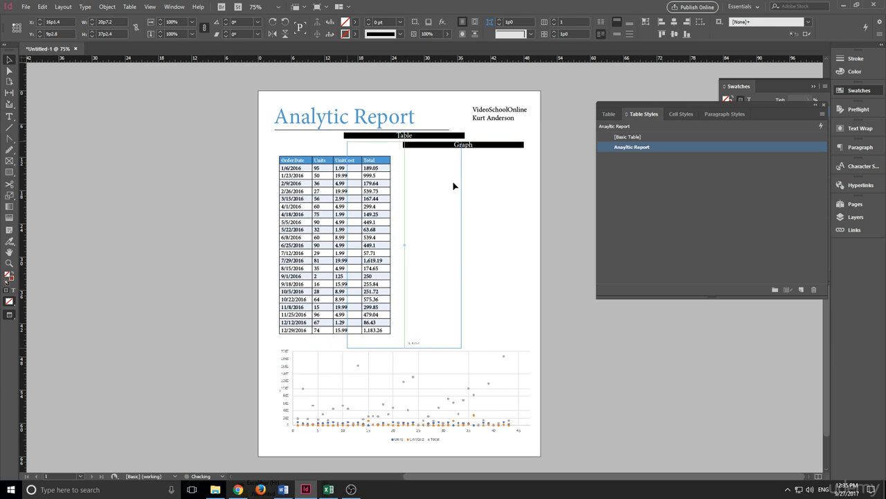
drag(404, 348, 409, 322)
Scale the chart down to about 40p3 wide and 16p7 high and nudge it to the right
click(451, 380)
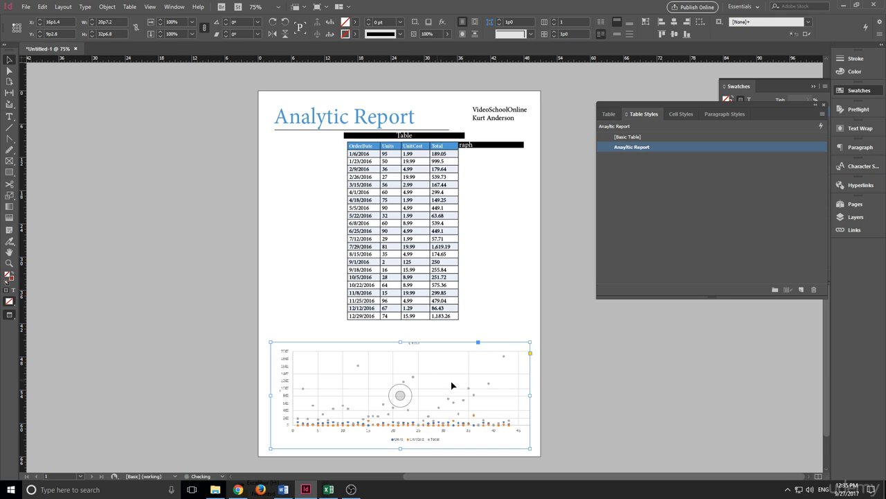
drag(530, 340, 492, 369)
key(shift+Right)
key(shift+Right)
key(shift+Right)
key(shift+Right)
key(shift+Right)
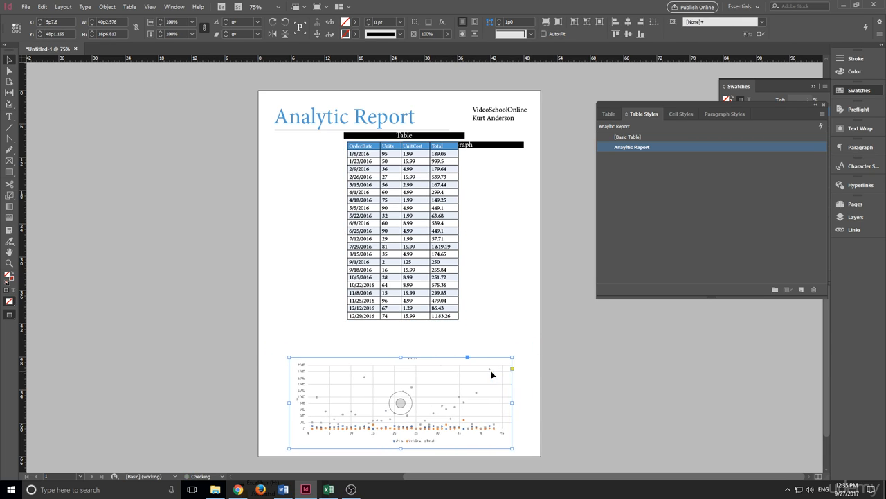
Move the "Graph" heading between the order table and the chart, and nudge the chart left to centre it beneath the heading
drag(487, 145, 426, 338)
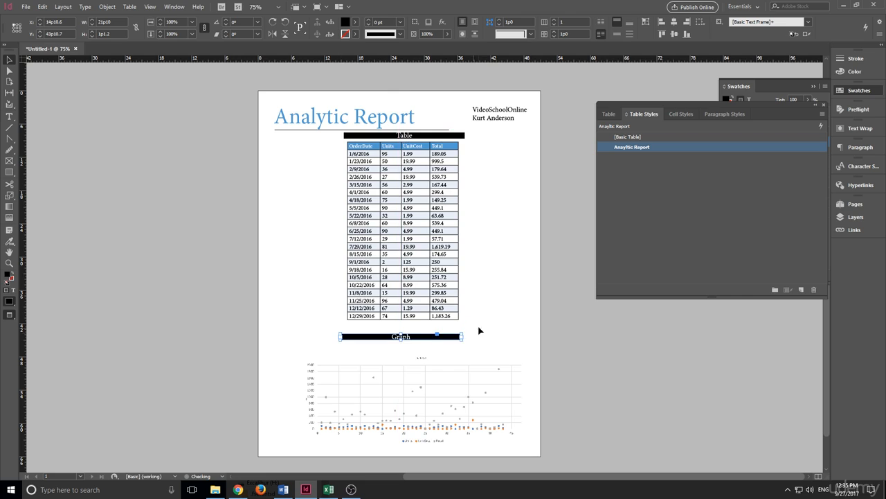
click(427, 376)
key(shift+Left)
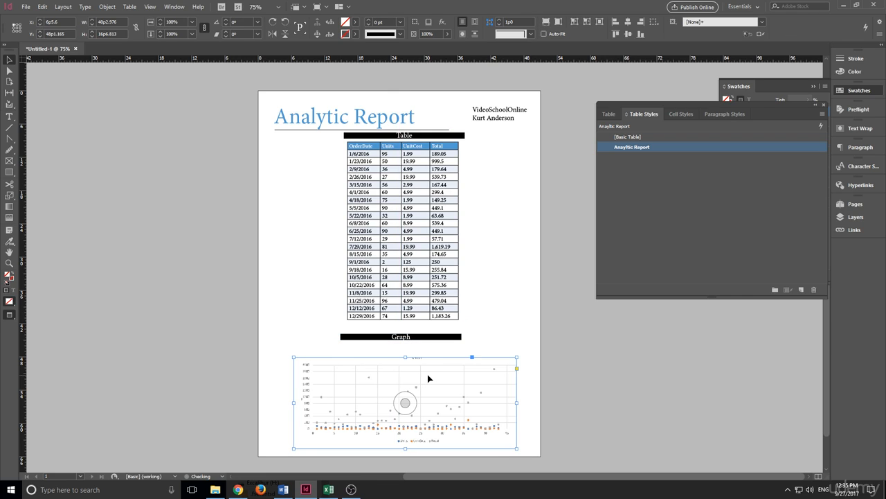
key(shift+Left)
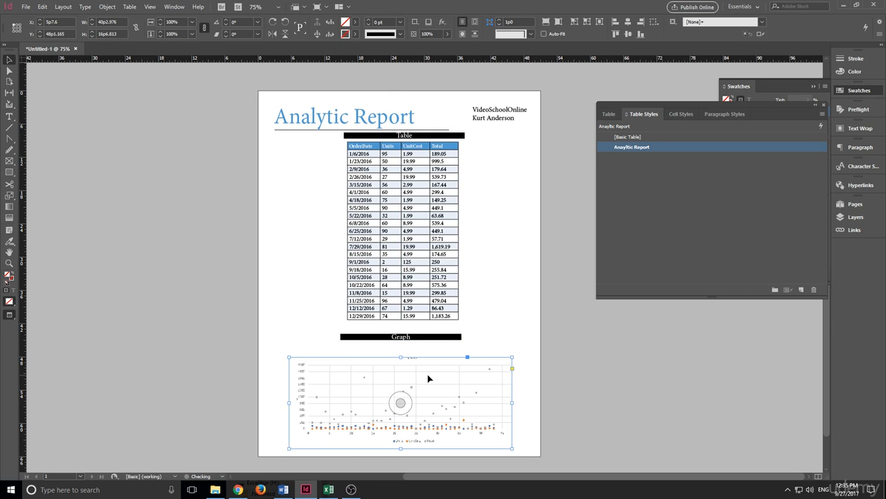
click(563, 339)
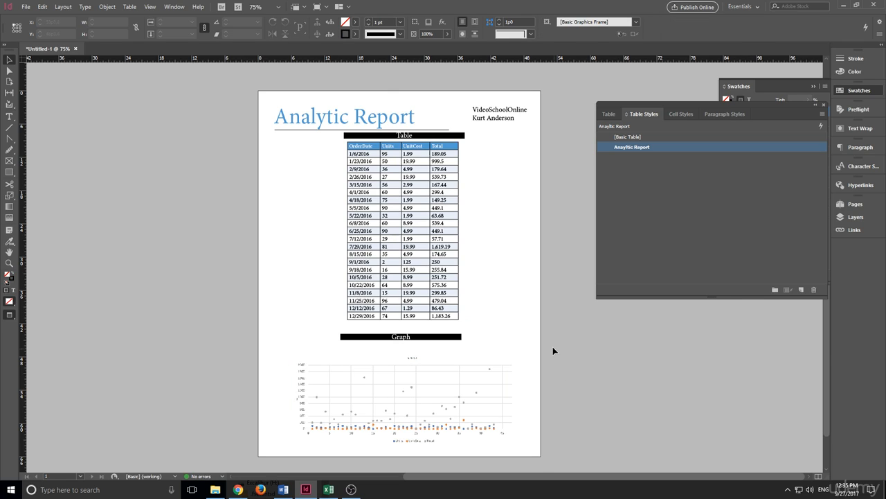
Nudge the "Graph" heading right in line with the "Table" heading and stretch it to both page margins, 45p0 wide
scroll(552, 352, down, 1)
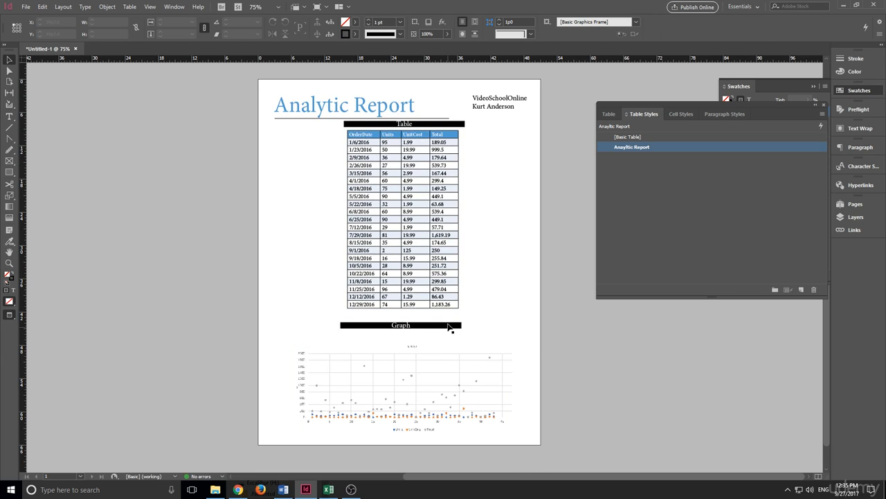
click(455, 326)
key(Right)
key(Right)
key(Right)
key(Right)
key(Right)
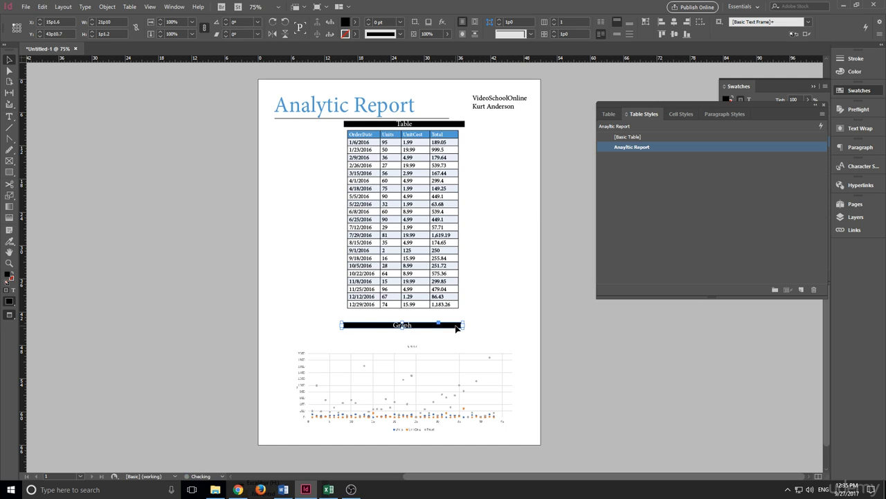
key(Right)
key(Right)
key(Right)
key(Right)
drag(466, 323, 525, 323)
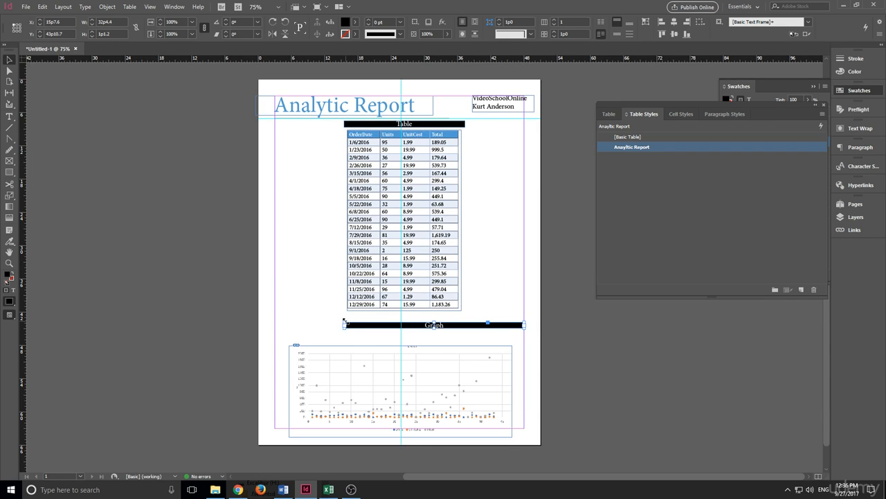
drag(344, 321, 274, 322)
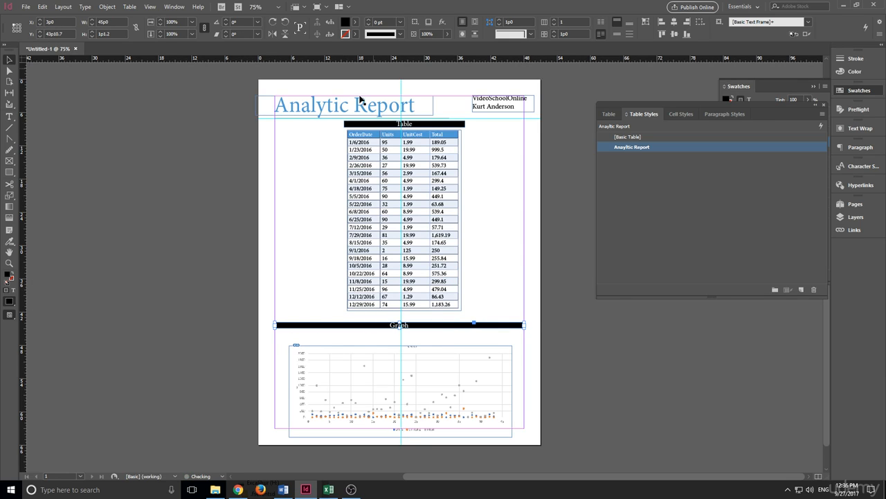
Stretch the "Table" heading bar to both page margins, 45p0 wide, and hide the guides and frame edges
click(346, 123)
drag(344, 123, 275, 119)
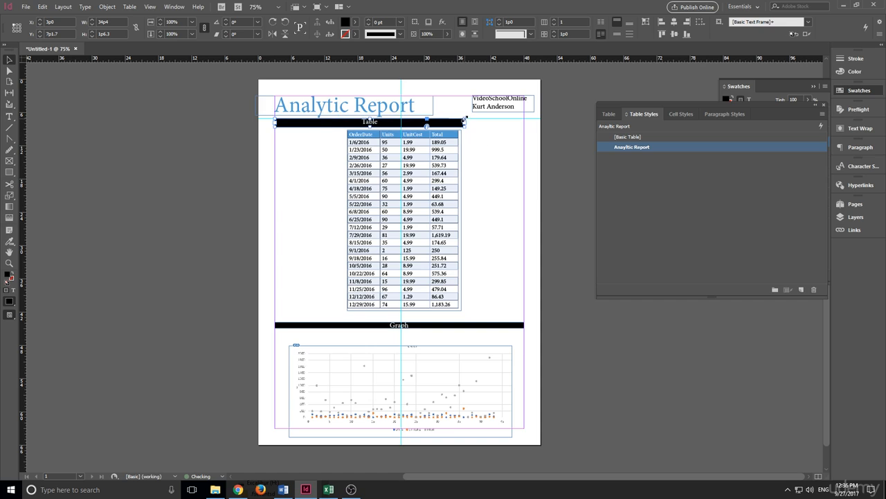
drag(464, 121, 524, 122)
click(614, 327)
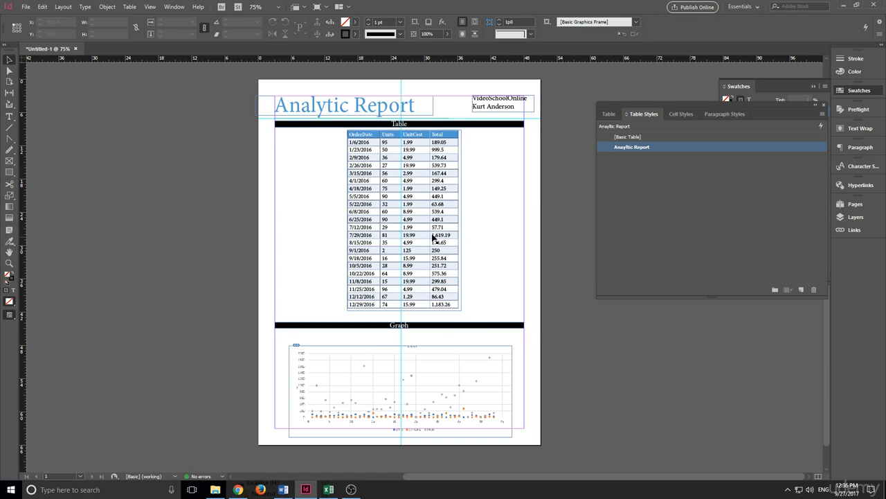
key(w)
Nudge the order table down to Y 10p4.8 and the "Table" heading down to Y 8p6.8 for more space below the title line
click(438, 210)
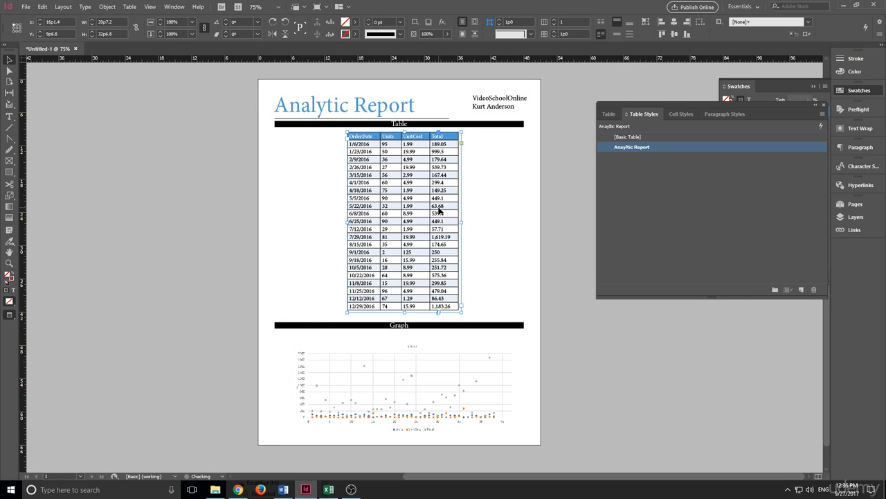
click(448, 124)
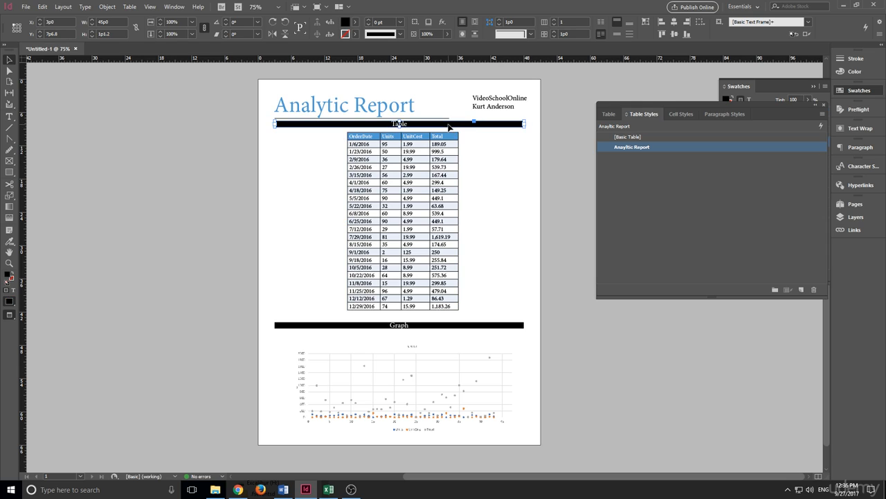
click(582, 227)
click(433, 213)
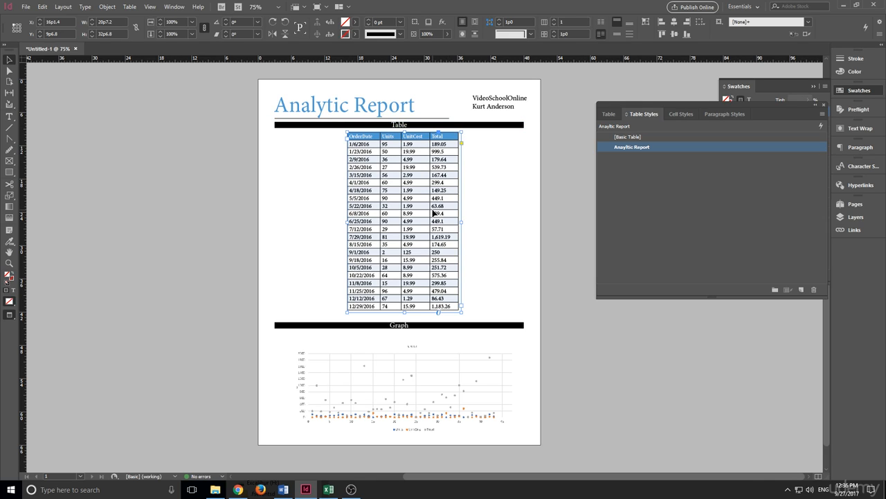
key(shift+Down)
click(447, 126)
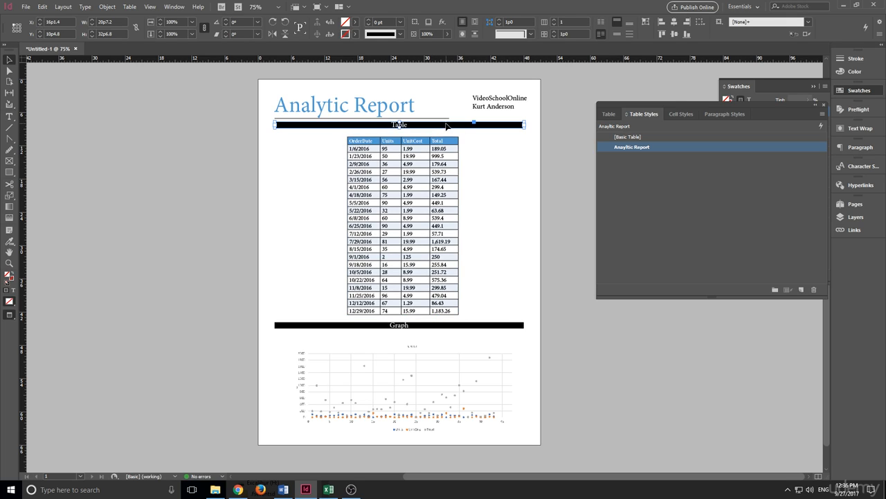
key(shift+Down)
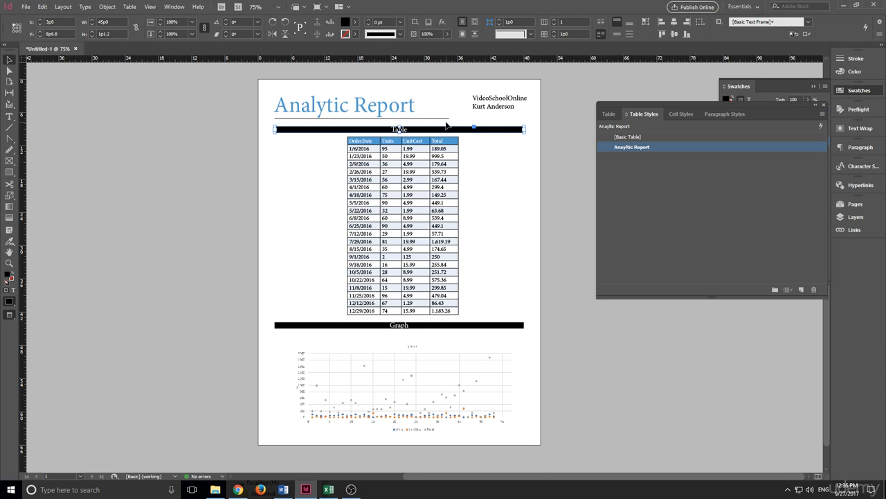
Nudge the order table left to X 15p3.4 so it is centred under the "Table" heading, and deselect it
scroll(446, 125, up, 1)
scroll(447, 124, down, 2)
click(550, 200)
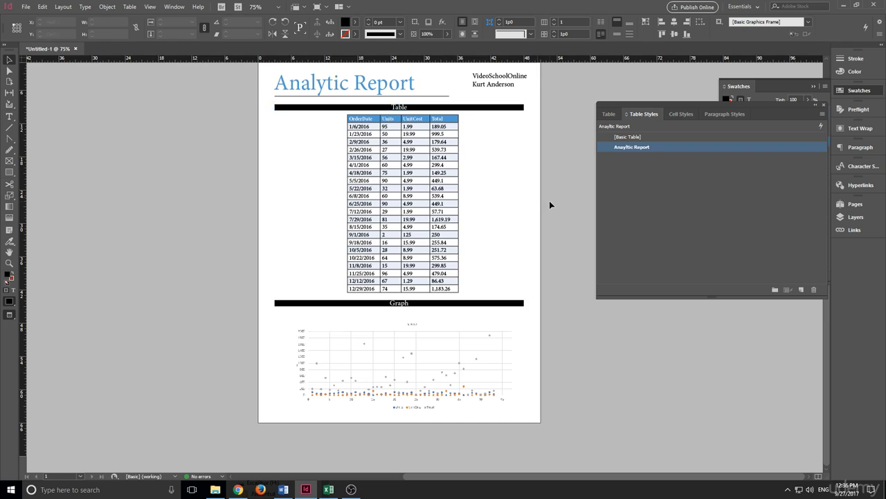
scroll(550, 200, up, 1)
click(461, 199)
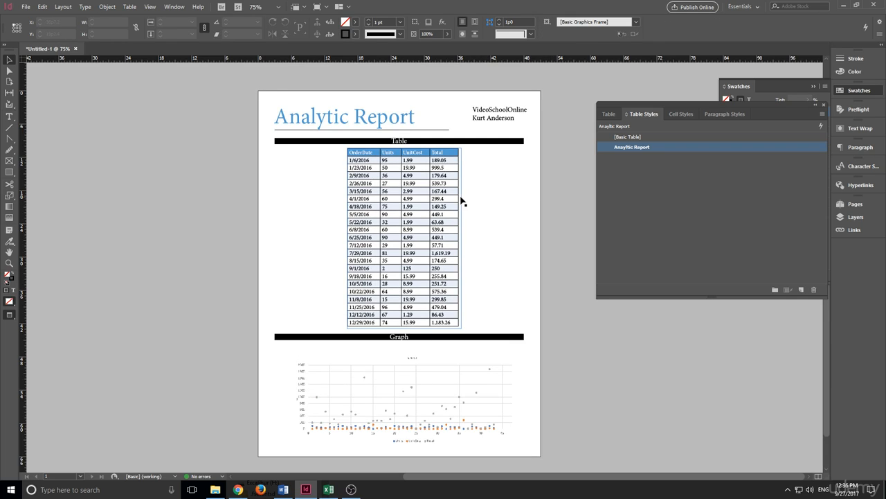
key(shift+Left)
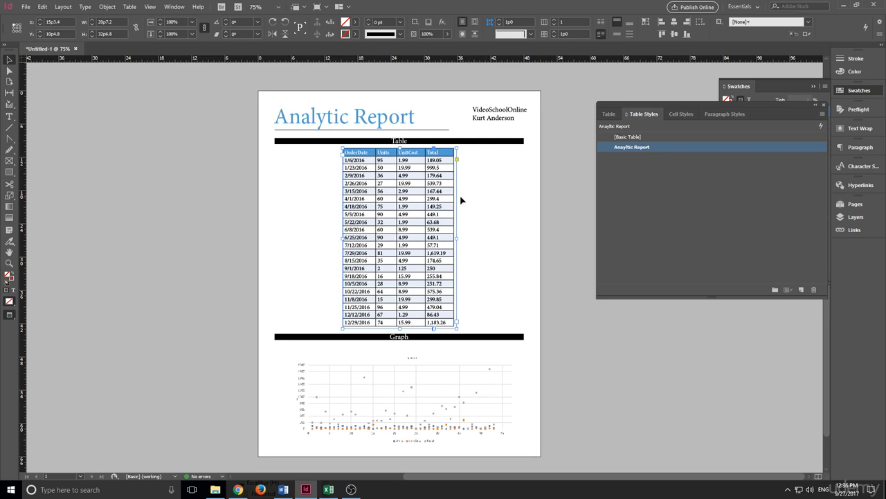
click(464, 199)
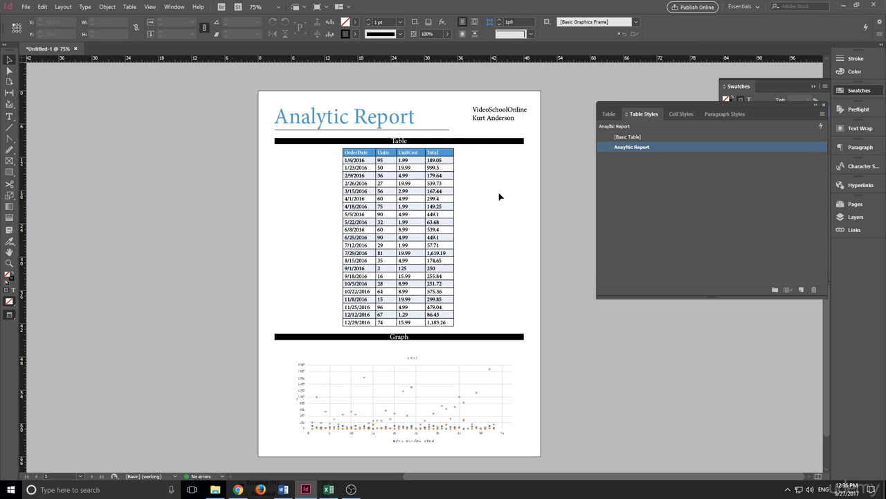
Move the chart image slightly up towards the "Graph" heading and deselect it
click(451, 372)
mouse_move(451, 372)
mouse_down()
mouse_move(438, 369)
mouse_move(451, 370)
mouse_up()
click(533, 376)
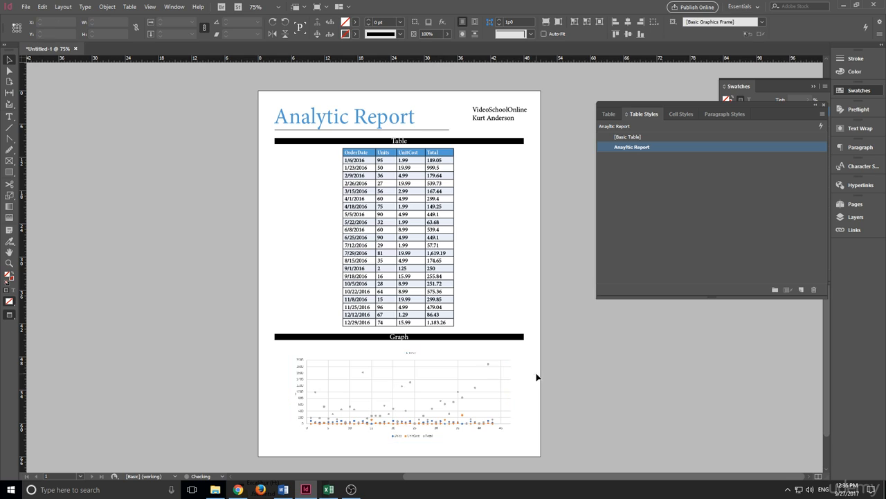
Rename the "Graph" heading to "Visual" and the "Table" heading to "Data", and deselect the text
double_click(401, 337)
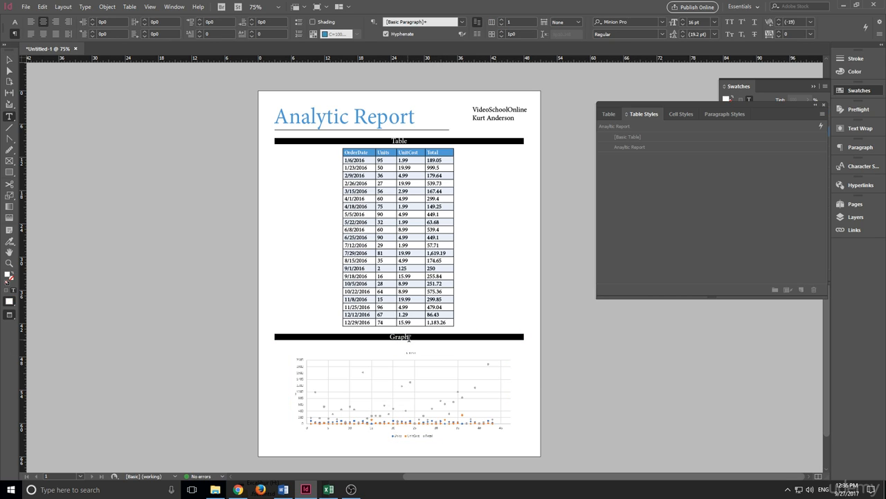
drag(409, 337, 392, 336)
text(Visual)
drag(413, 140, 391, 141)
text(Data)
click(9, 60)
click(575, 270)
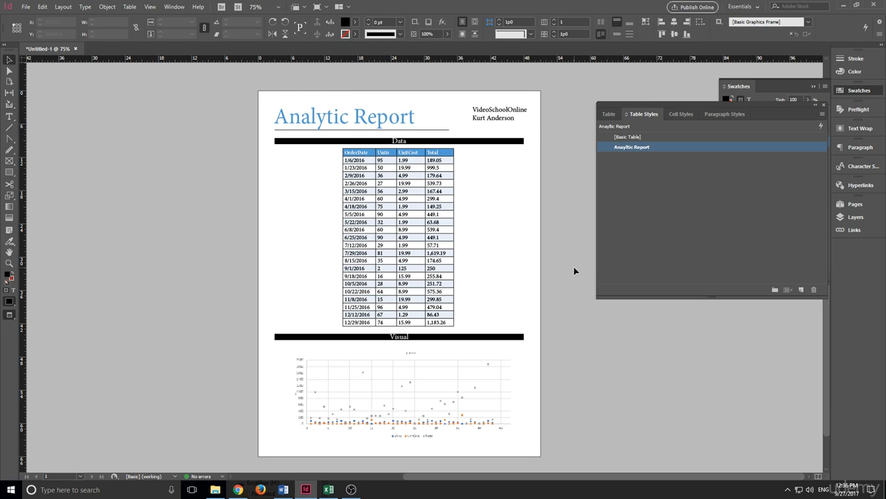
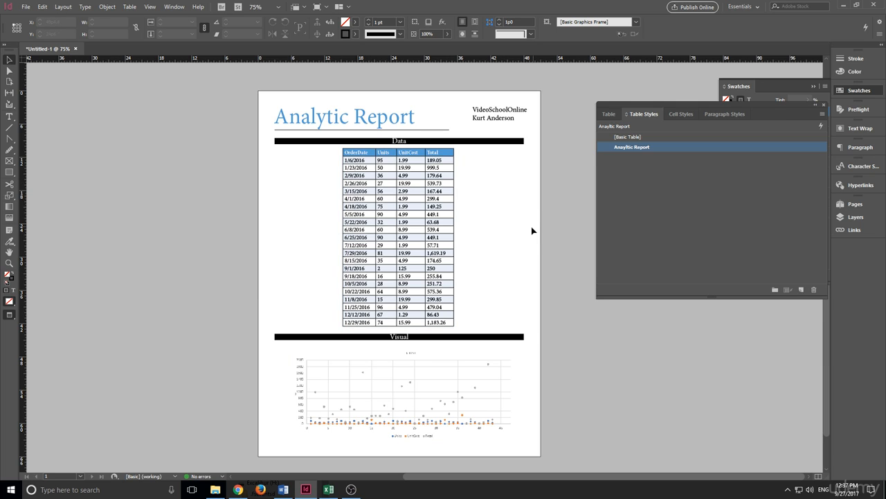
key(w)
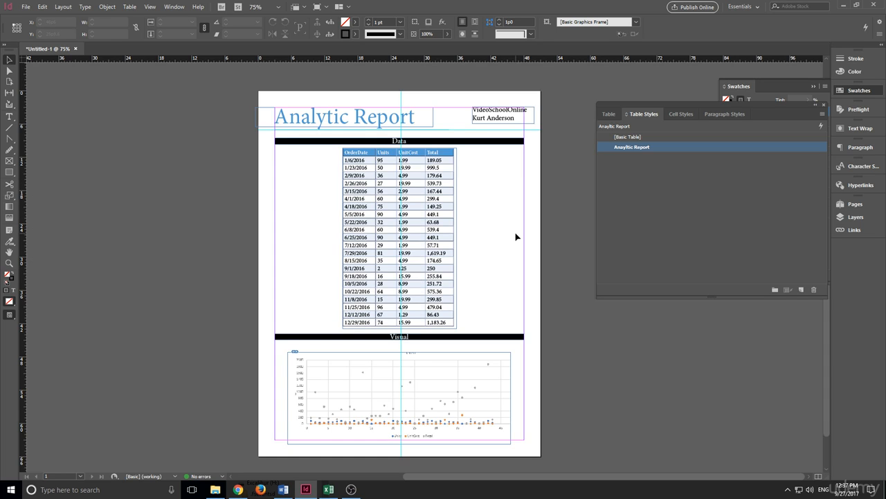
key(w)
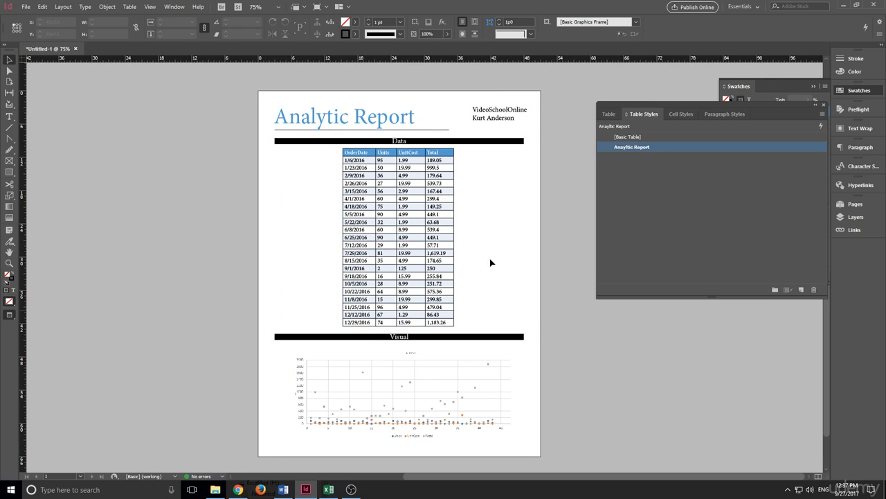
scroll(486, 226, down, 1)
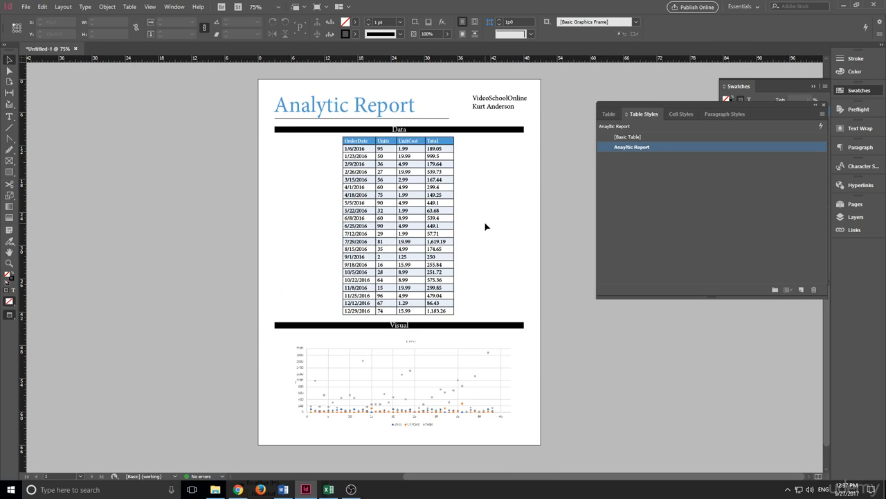
scroll(485, 227, down, 2)
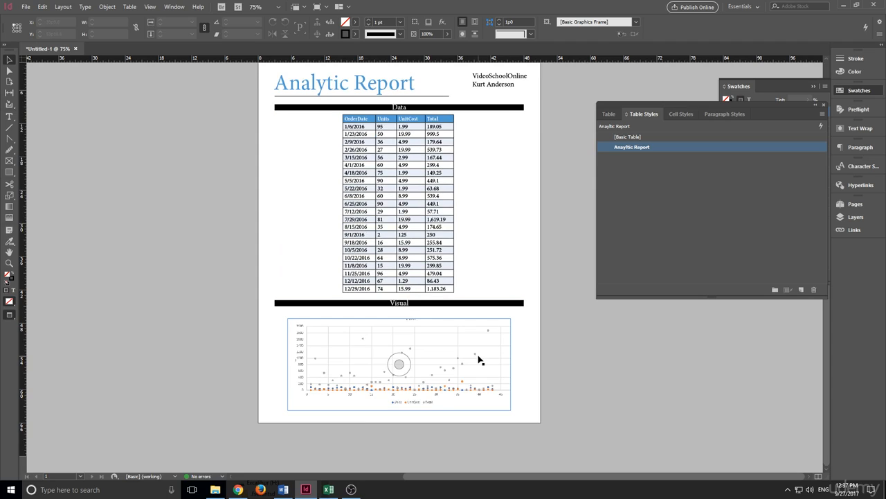
scroll(475, 210, up, 2)
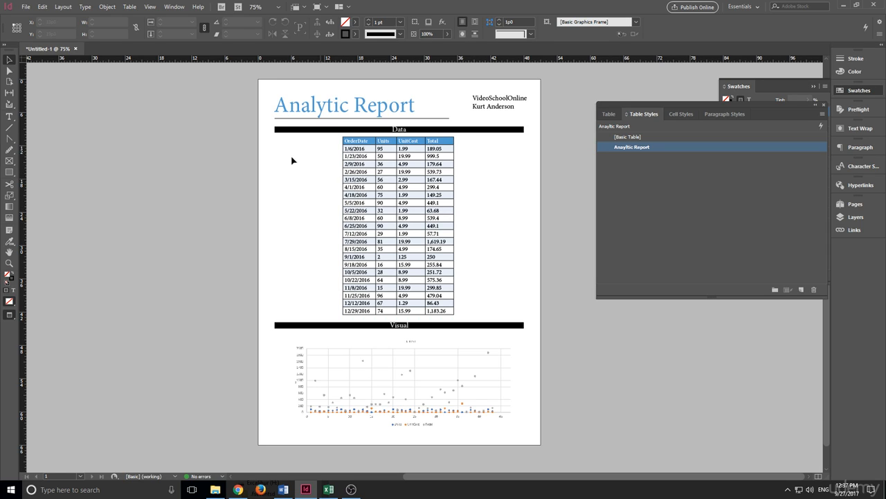
Show the guides and draw a rectangle between the "Data" and "Visual" heading bars, 45p0 wide and about 34p2.7 high
key(m)
key(w)
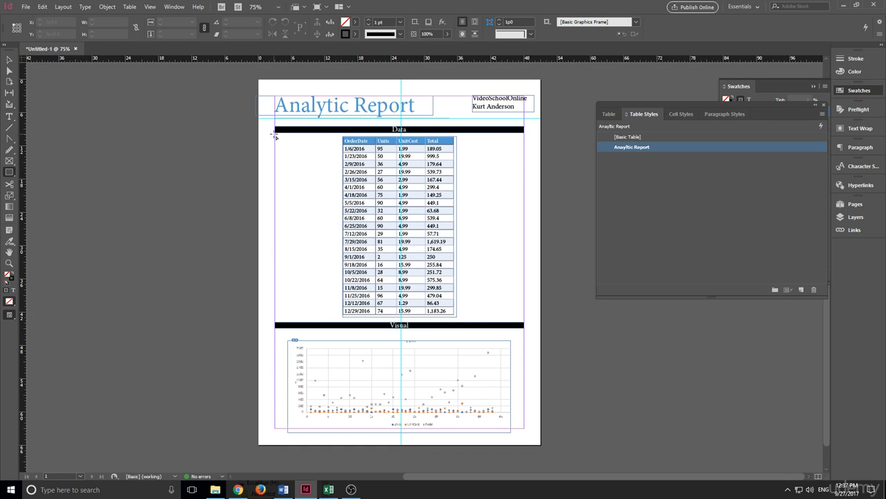
mouse_move(274, 134)
mouse_down()
mouse_move(529, 302)
mouse_move(524, 323)
mouse_up()
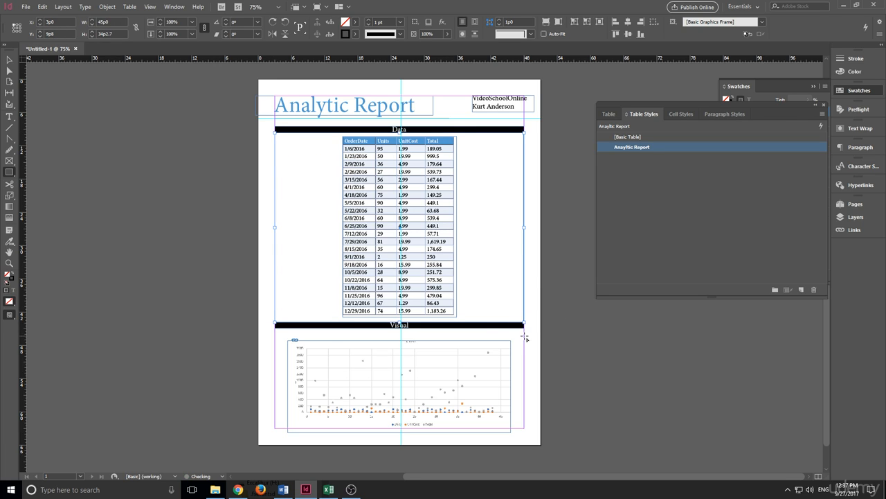
Fill the new rectangle with a light neutral grey of Lab lightness 87
double_click(348, 22)
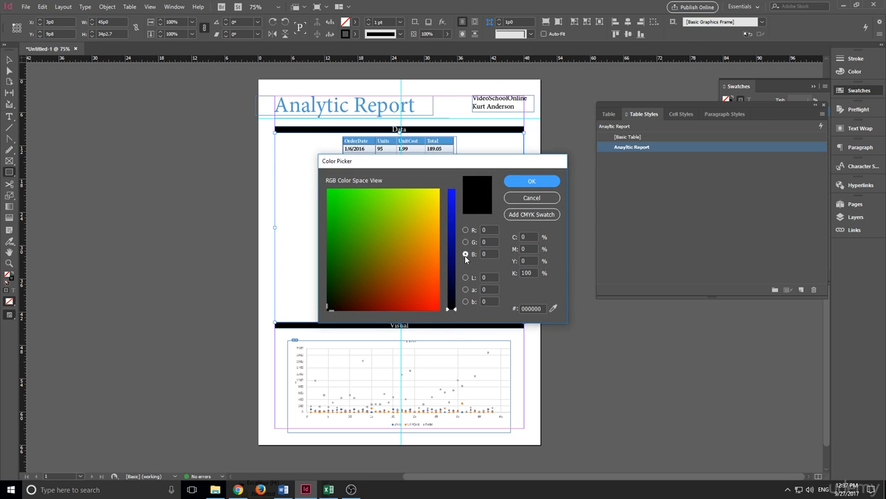
click(465, 277)
click(454, 282)
drag(453, 281, 450, 210)
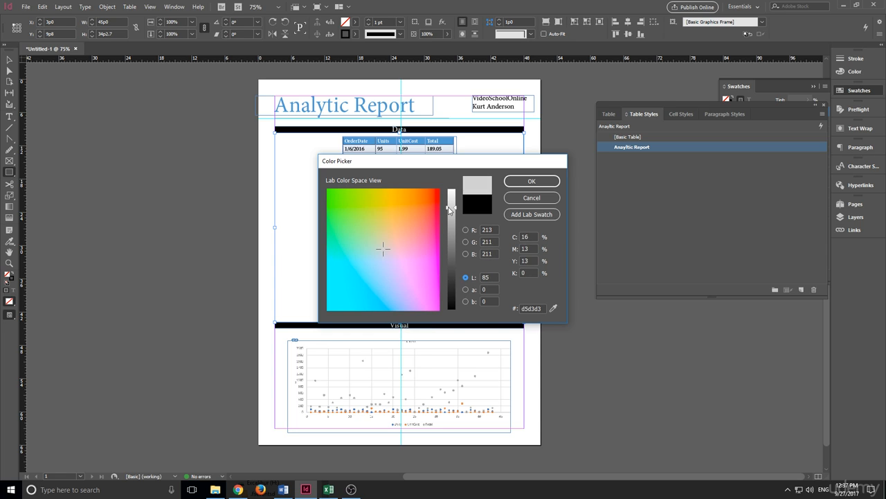
click(531, 181)
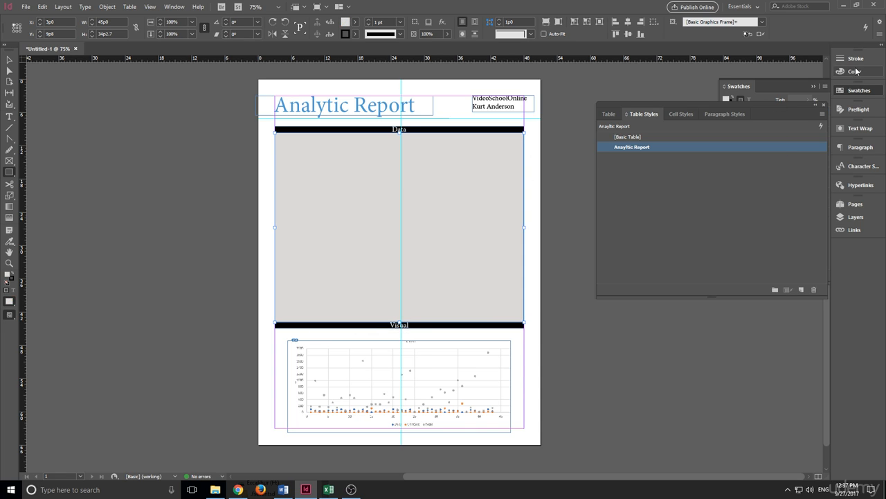
Move the grey rectangle to the bottom of Layer 1's stacking order, behind the order table
click(860, 217)
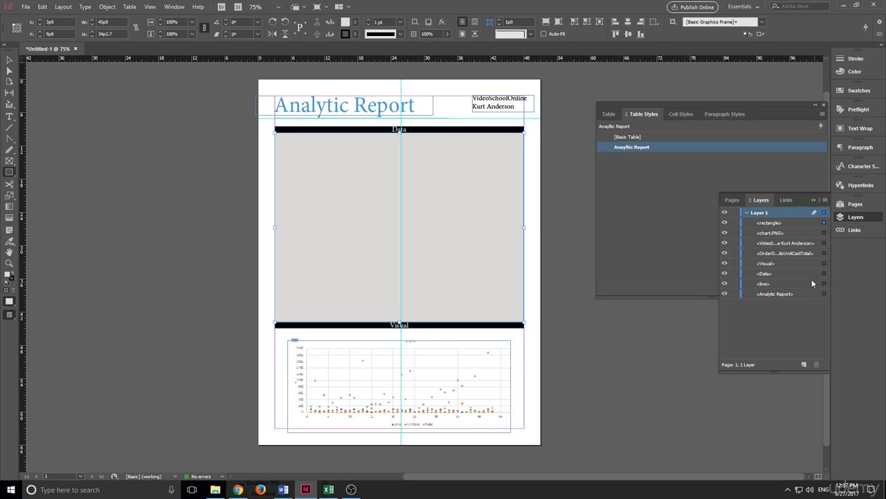
click(768, 223)
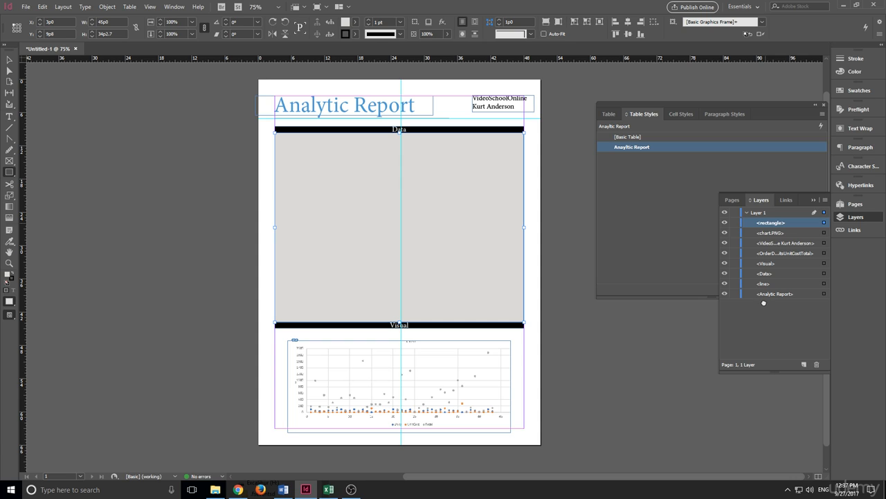
drag(764, 302, 765, 302)
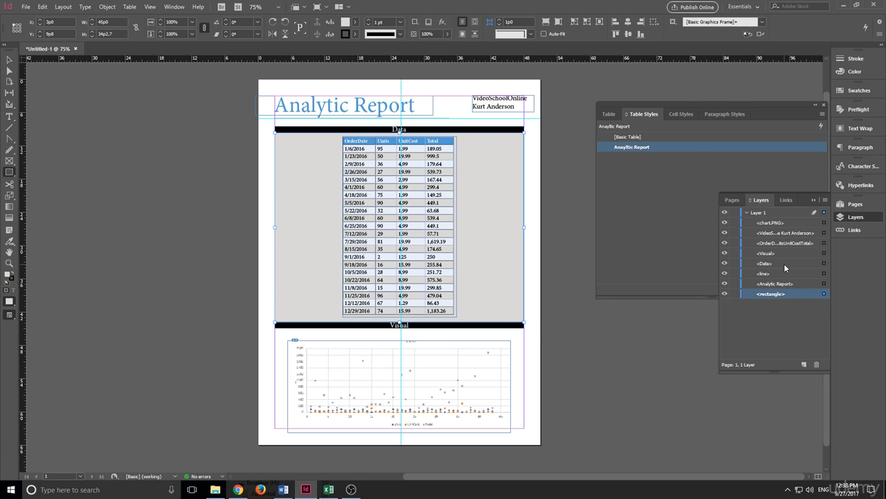
Lighten the background rectangle's fill to a near-white grey of Lab lightness 98
double_click(346, 22)
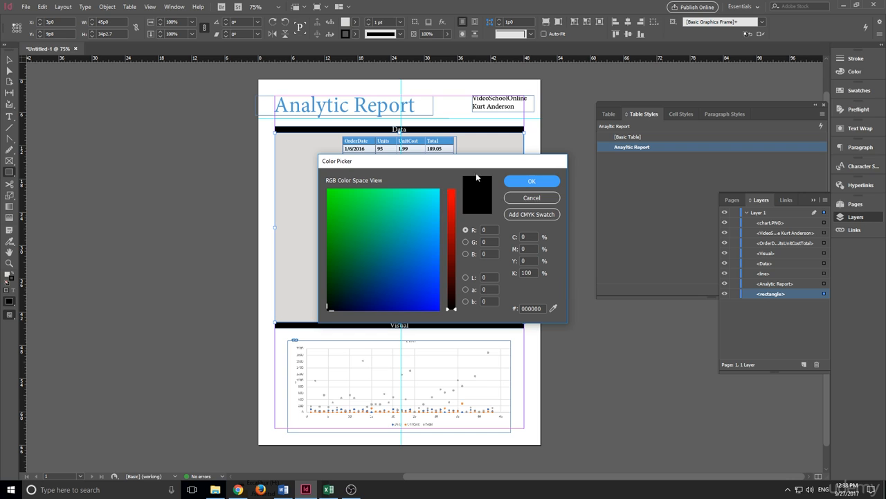
click(517, 198)
double_click(344, 23)
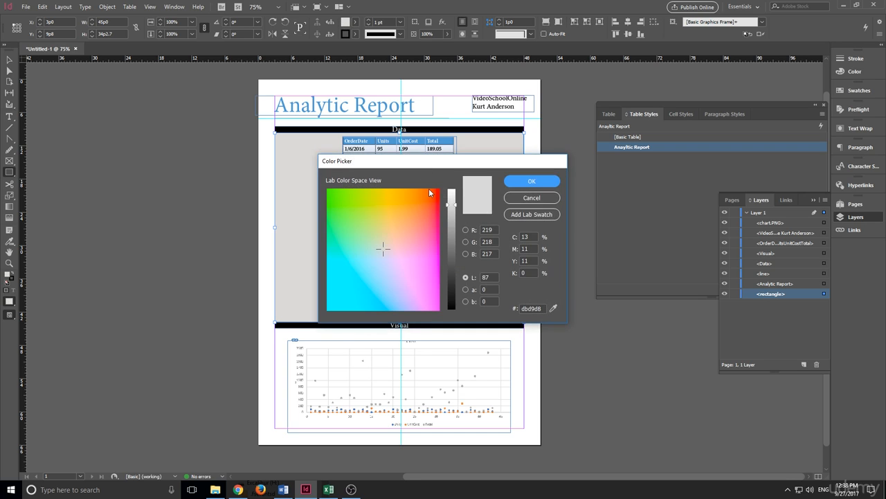
drag(451, 199, 448, 182)
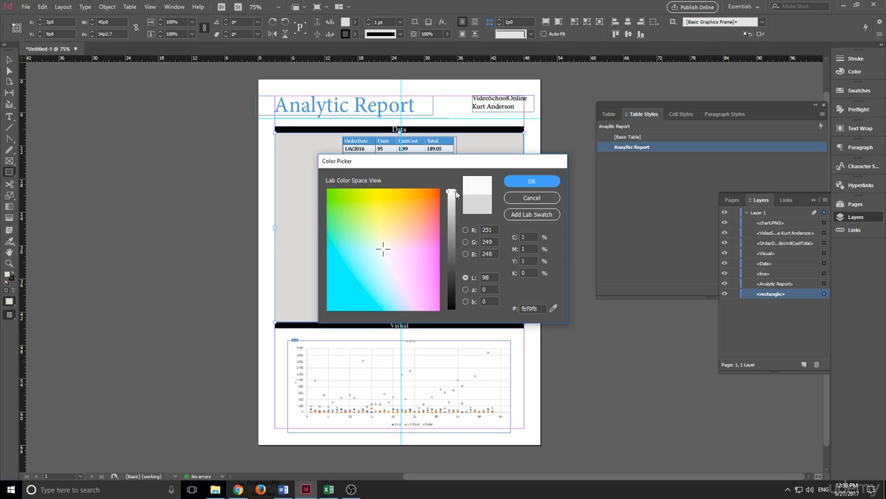
click(531, 181)
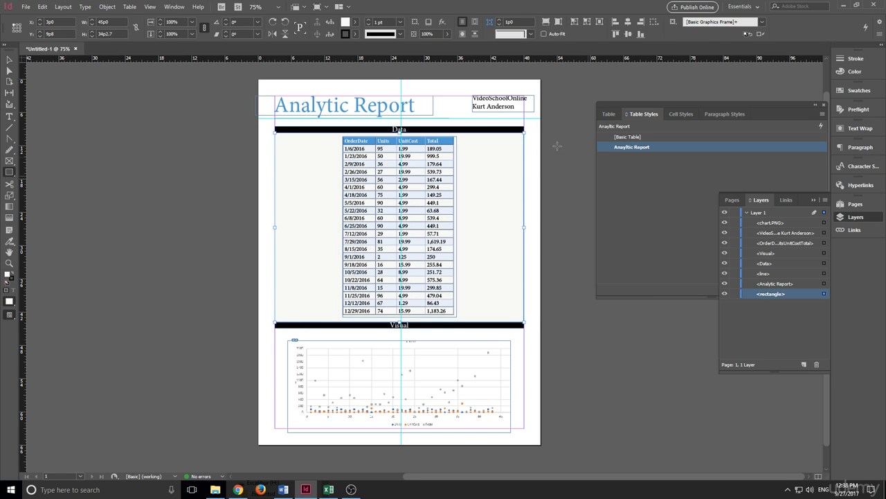
Darken the background rectangle's fill slightly to Lab lightness 96, deselect it, and hide the guides and frame edges
double_click(346, 22)
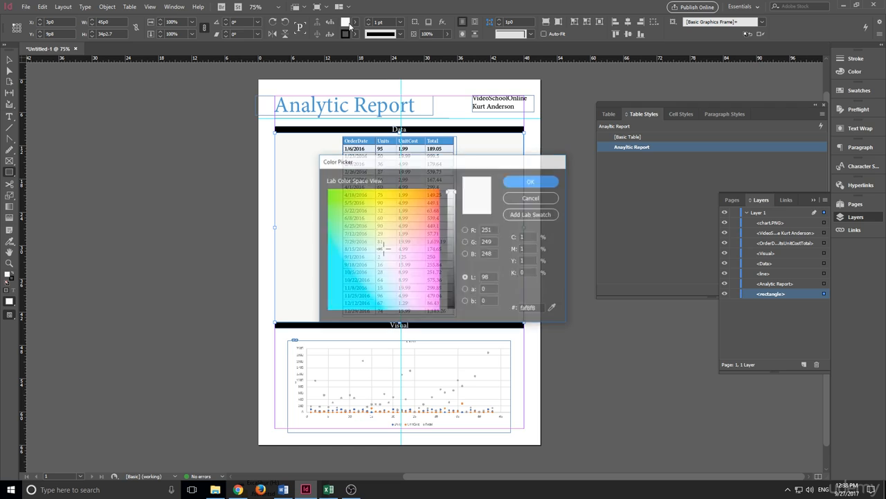
click(450, 196)
click(553, 179)
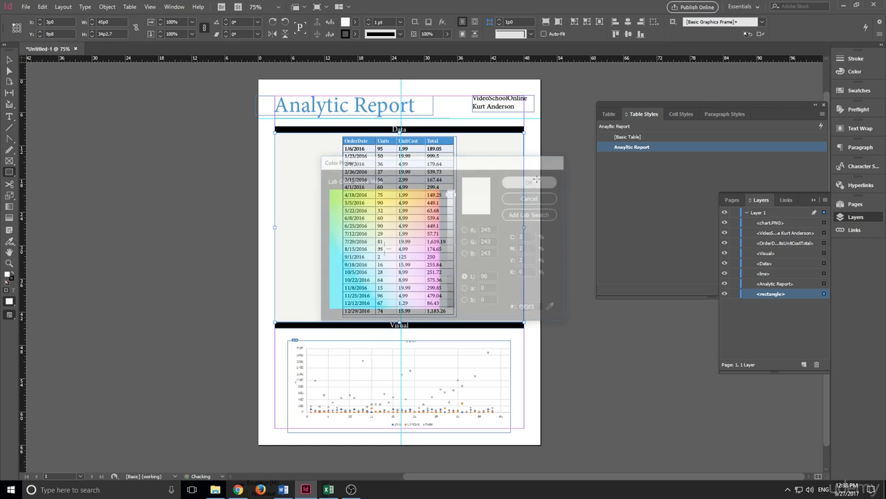
key(v)
click(192, 172)
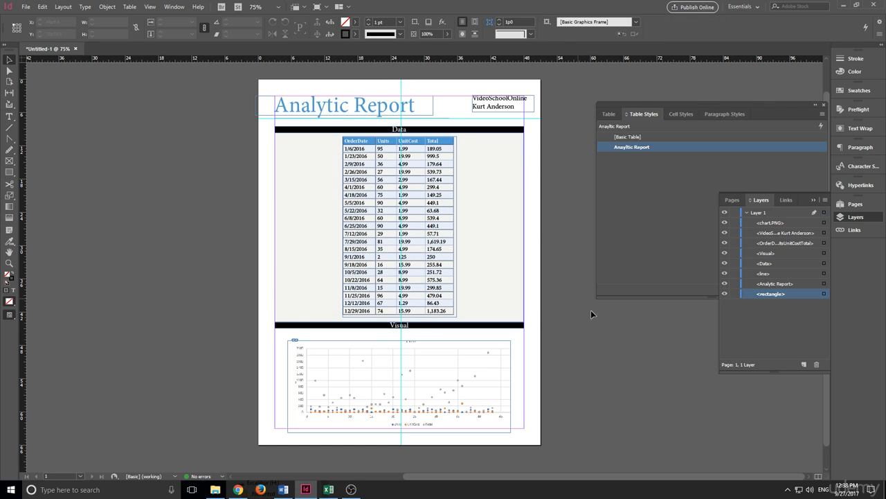
key(w)
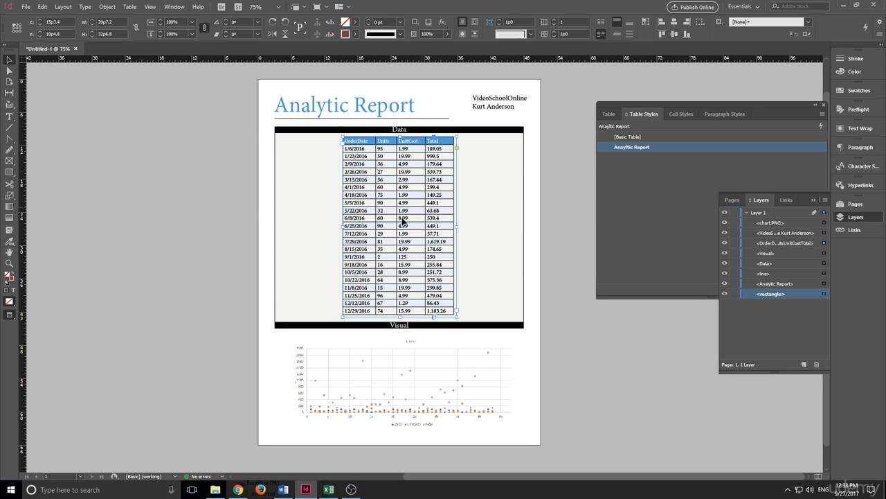
Set the background rectangle's stroke to 0 pt, and delete the rectangle from behind the order table
click(284, 238)
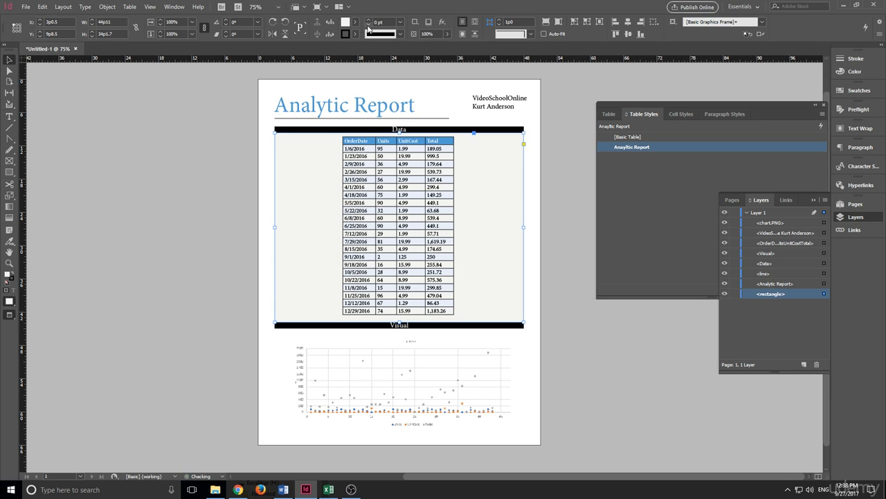
click(327, 335)
click(400, 250)
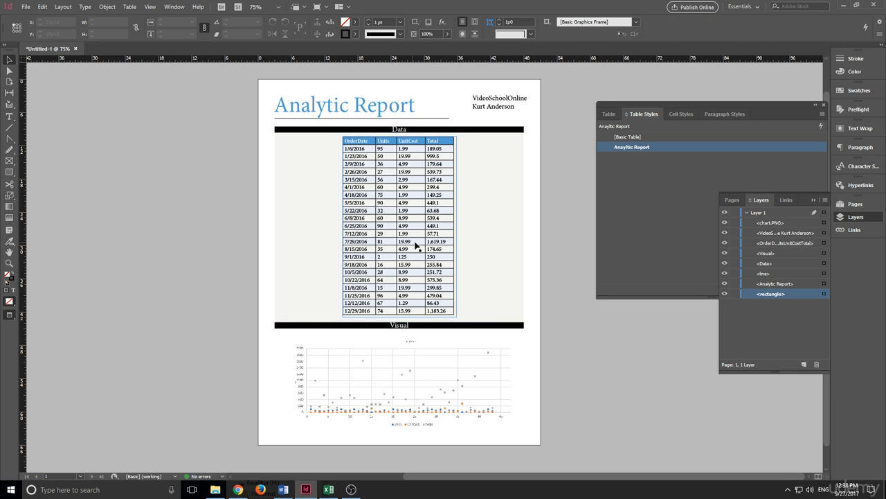
click(564, 372)
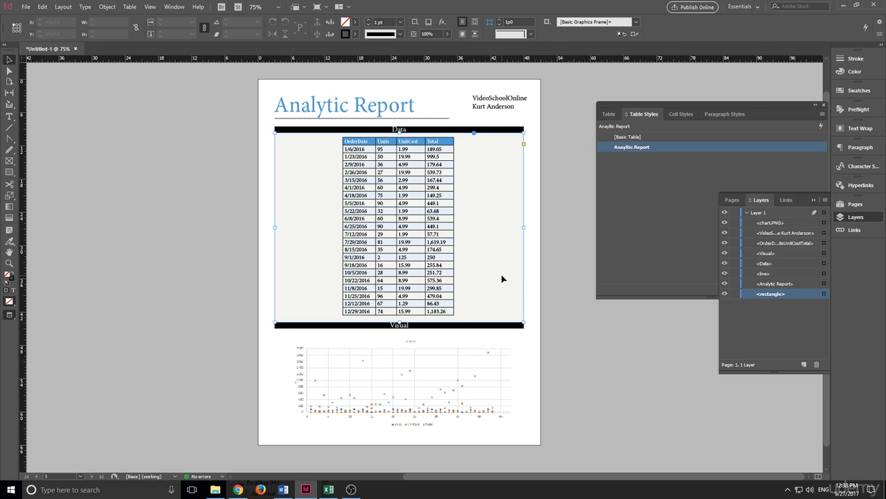
key(Delete)
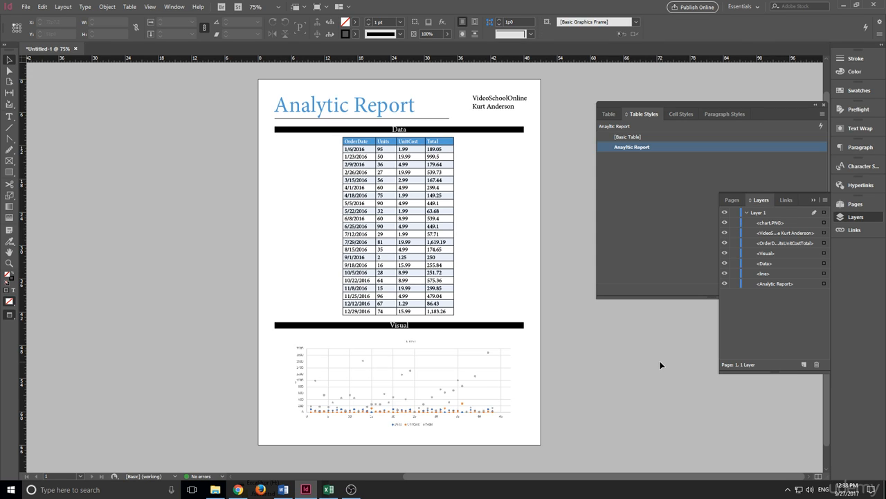
Crop the chart frame slightly on its left side and reposition the chart horizontally under the "Visual" heading
mouse_move(450, 389)
mouse_down()
mouse_move(457, 382)
mouse_move(447, 385)
mouse_up()
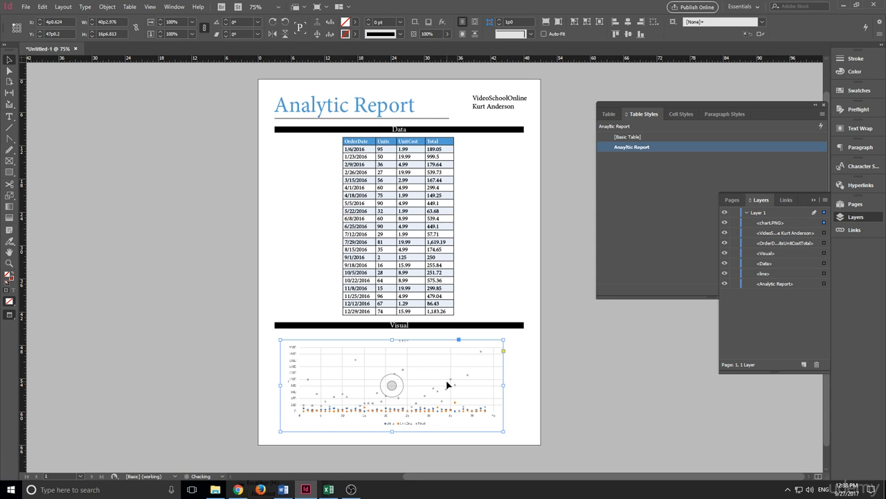
click(526, 384)
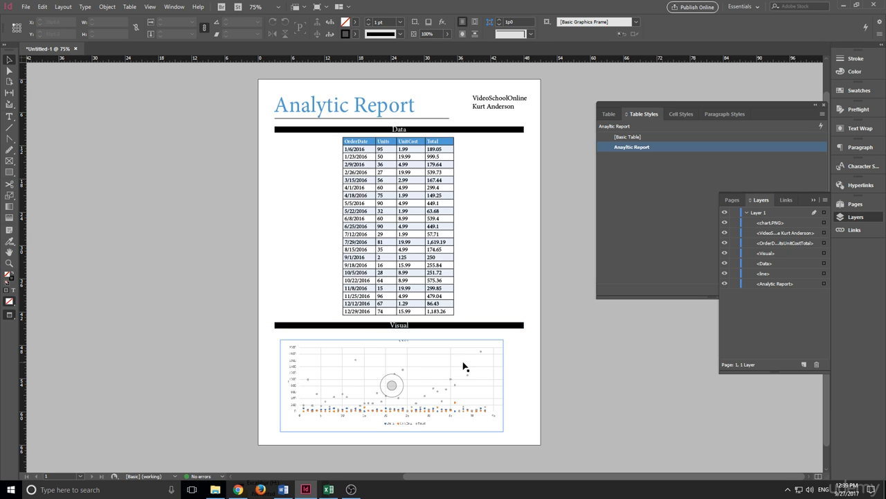
click(291, 382)
drag(280, 385, 286, 385)
drag(419, 381, 444, 389)
click(594, 395)
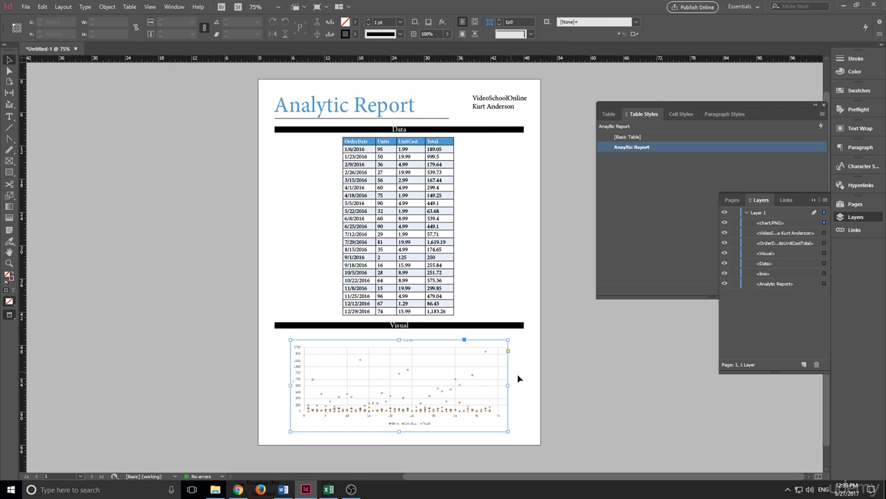
Crop the chart frame's right side to a width of 36p9, move the chart to X 6p6.8 under the "Visual" heading, and deselect it
click(511, 382)
drag(508, 384, 494, 385)
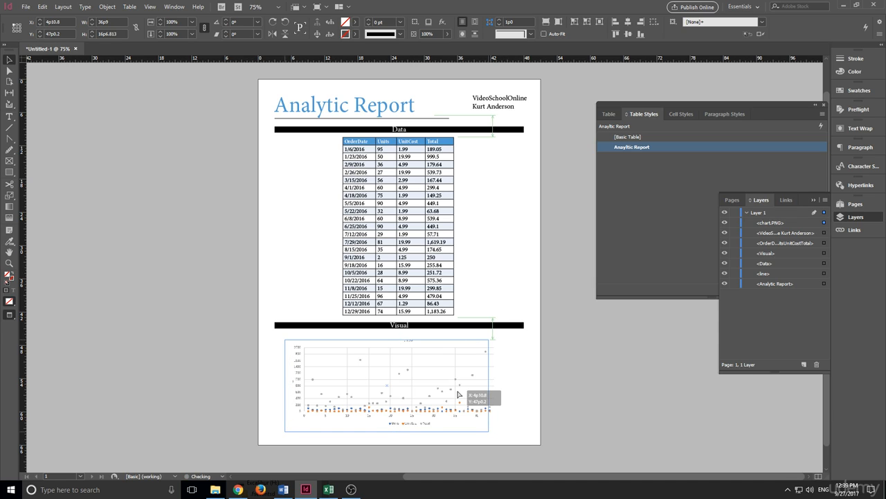
click(592, 412)
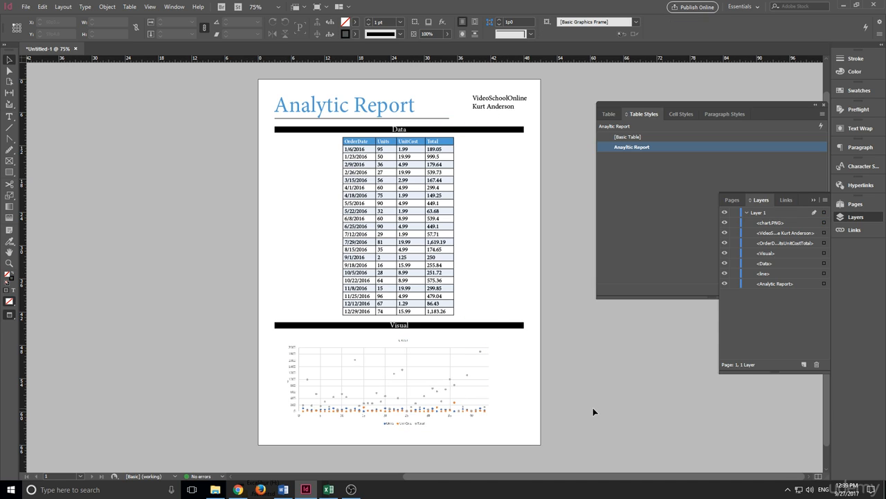
click(475, 407)
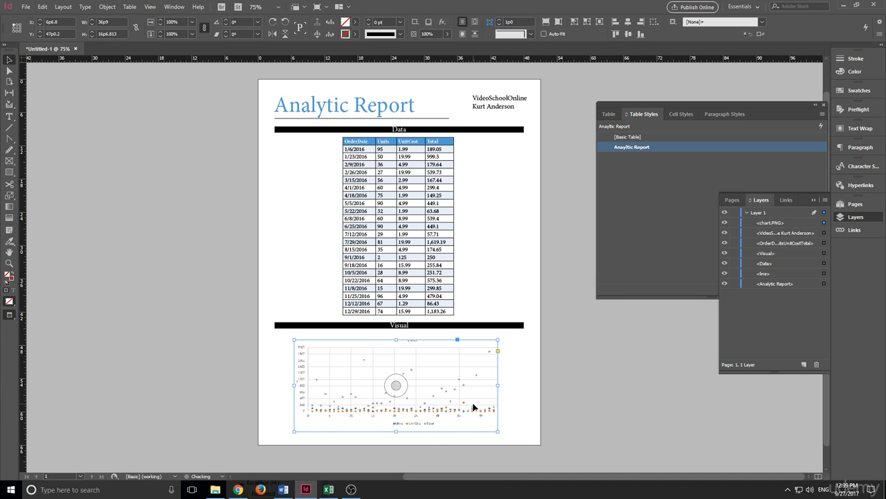
click(636, 392)
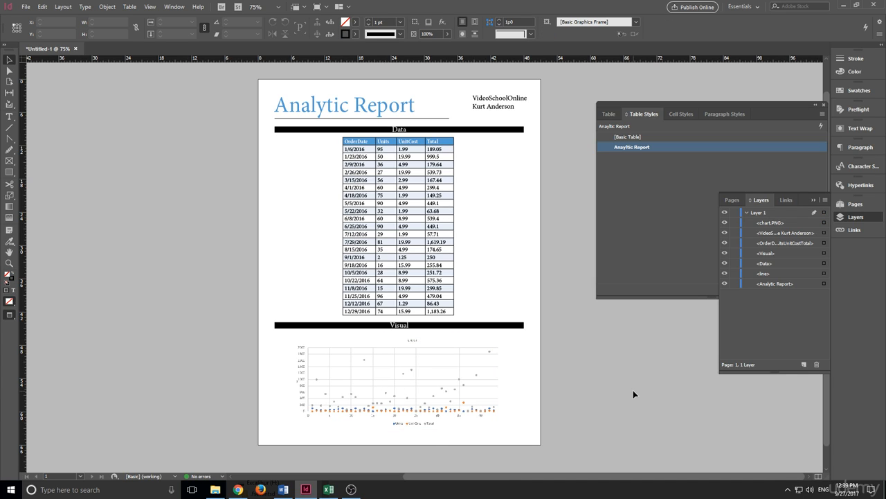